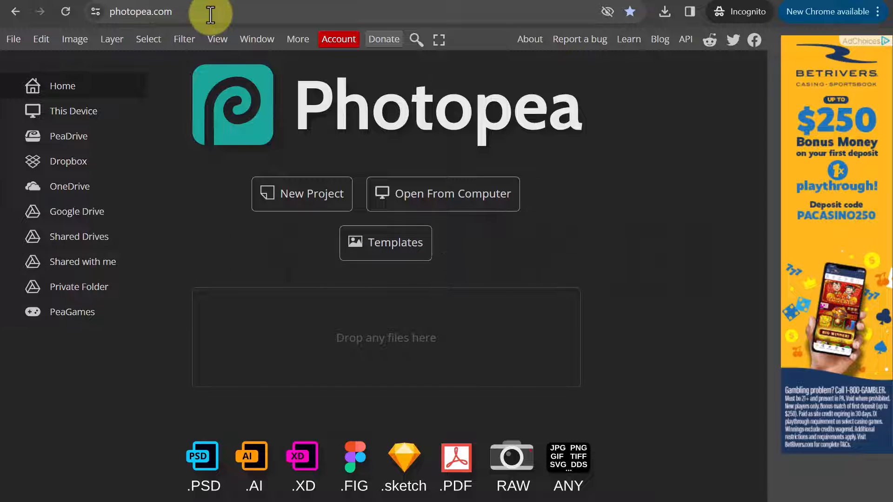
Step: View the About information for the editor and close it
{"action": "left_click", "coordinate": [530, 39]}
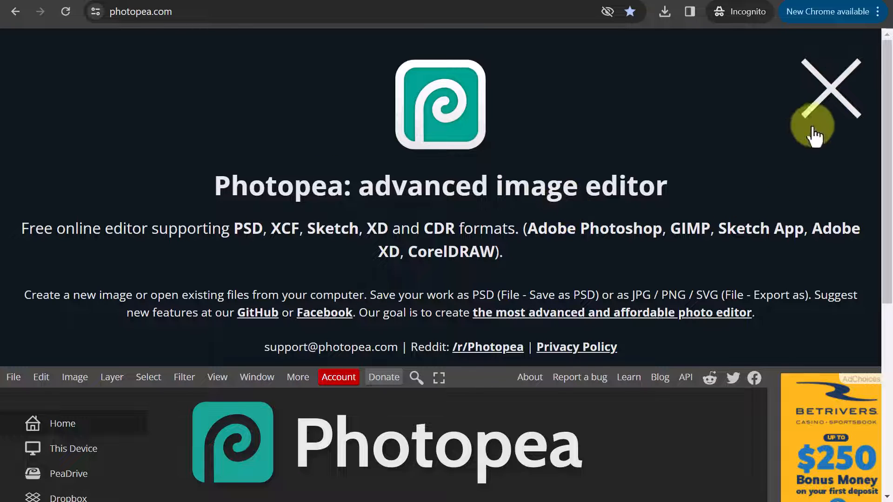
{"action": "left_click", "coordinate": [830, 93]}
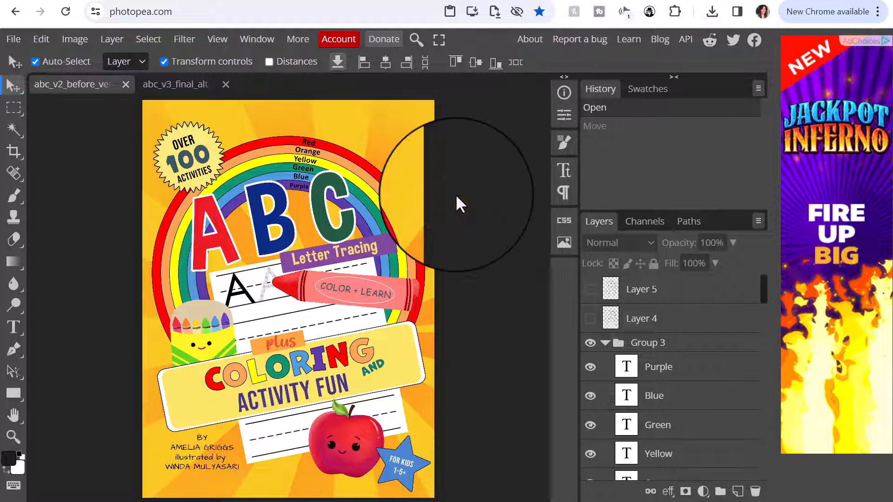
Step: Compare the abc_v3_final_alt cover with the abc_v2_before_version backup copy, finishing on the abc_v2 document
{"action": "left_click", "coordinate": [175, 84]}
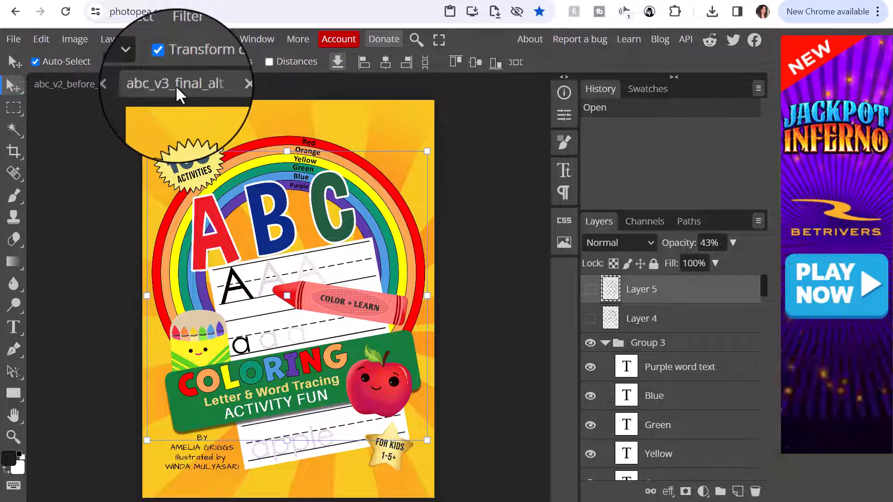
{"action": "left_click", "coordinate": [100, 102]}
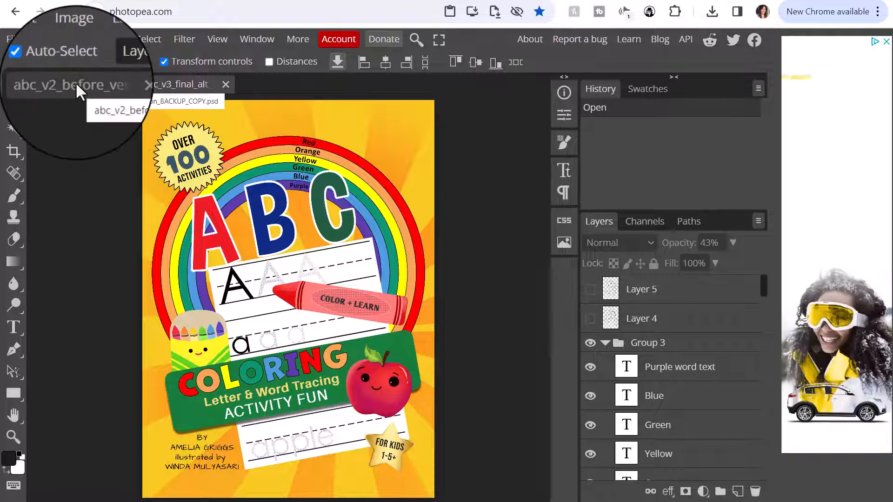
{"action": "left_click", "coordinate": [75, 82]}
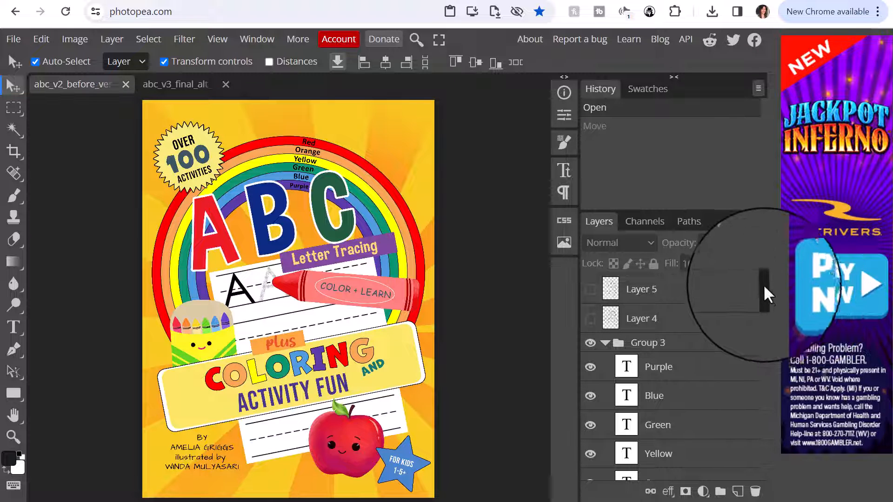
Step: Look through the upper layers of the abc_v2 cover and select the Blue and Green rainbow text layers in turn
{"action": "left_click_drag", "start_coordinate": [763, 284], "coordinate": [792, 300]}
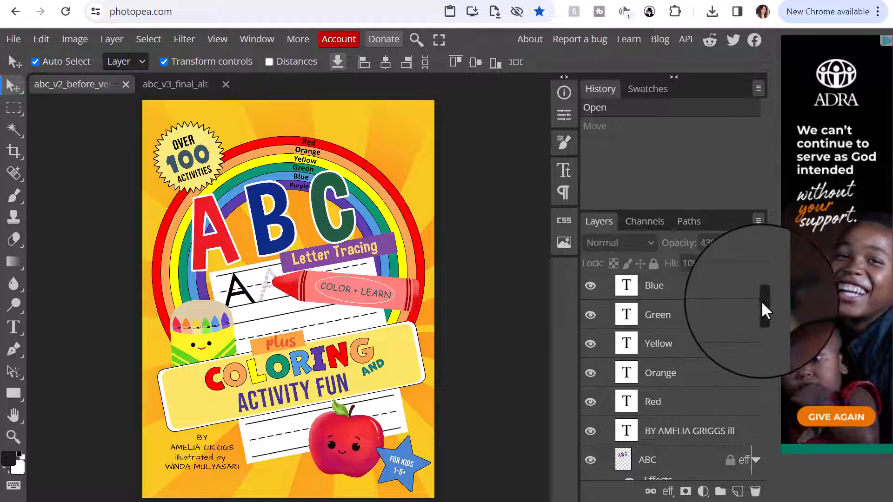
{"action": "scroll", "coordinate": [764, 300], "scroll_direction": "up", "scroll_amount": 2}
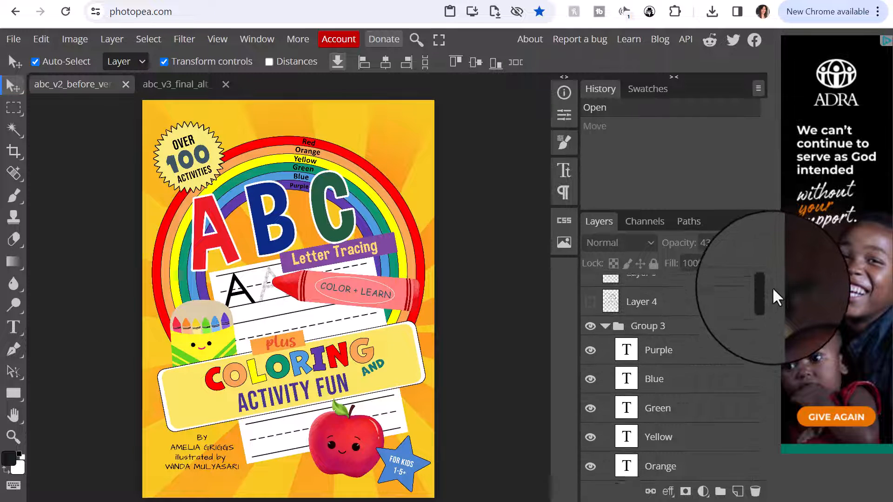
{"action": "scroll", "coordinate": [772, 287], "scroll_direction": "up", "scroll_amount": 1}
{"action": "scroll", "coordinate": [772, 289], "scroll_direction": "down", "scroll_amount": 2}
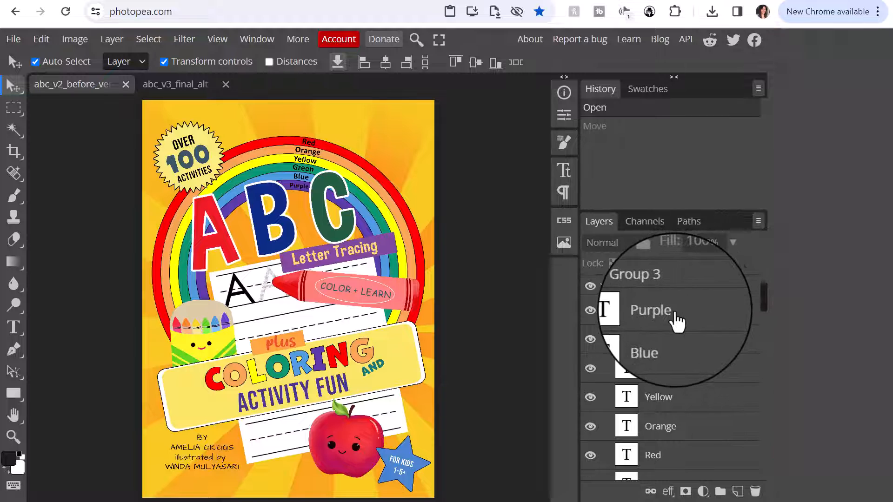
{"action": "left_click", "coordinate": [688, 307]}
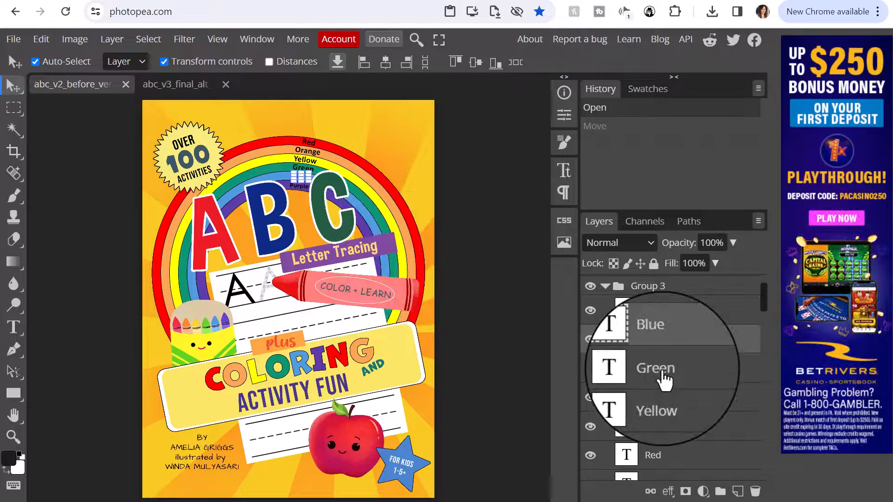
{"action": "left_click", "coordinate": [665, 368]}
Step: Select the author credit, ABC, ACTIVITIES and OVER layers one by one to locate each on the cover
{"action": "left_click_drag", "start_coordinate": [763, 297], "coordinate": [767, 326]}
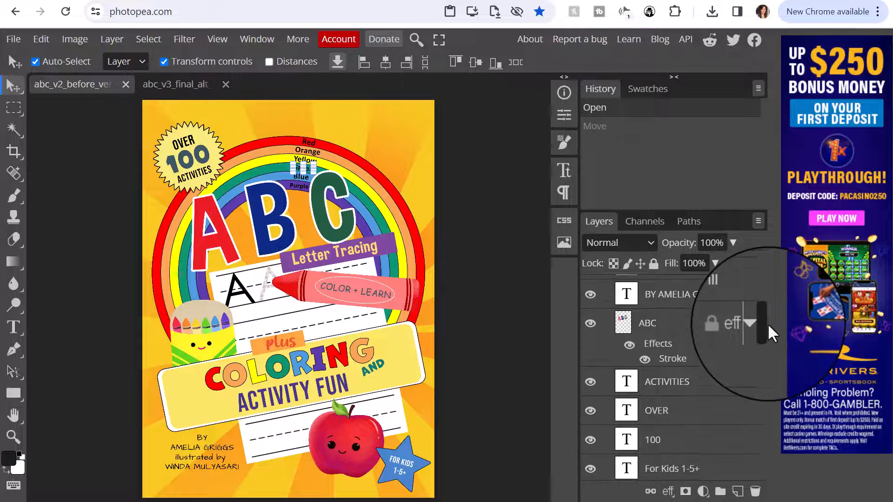
{"action": "left_click", "coordinate": [675, 304]}
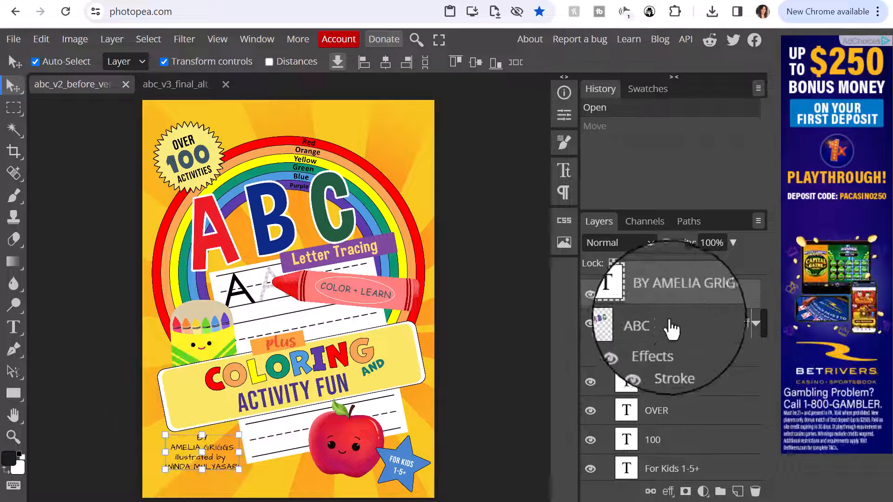
{"action": "left_click", "coordinate": [670, 325]}
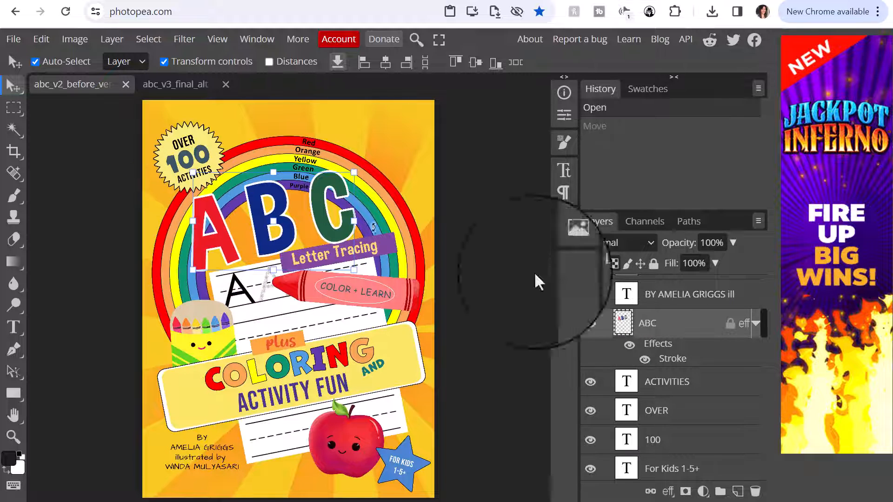
{"action": "scroll", "coordinate": [759, 319], "scroll_direction": "down", "scroll_amount": 3}
{"action": "left_click", "coordinate": [677, 328]}
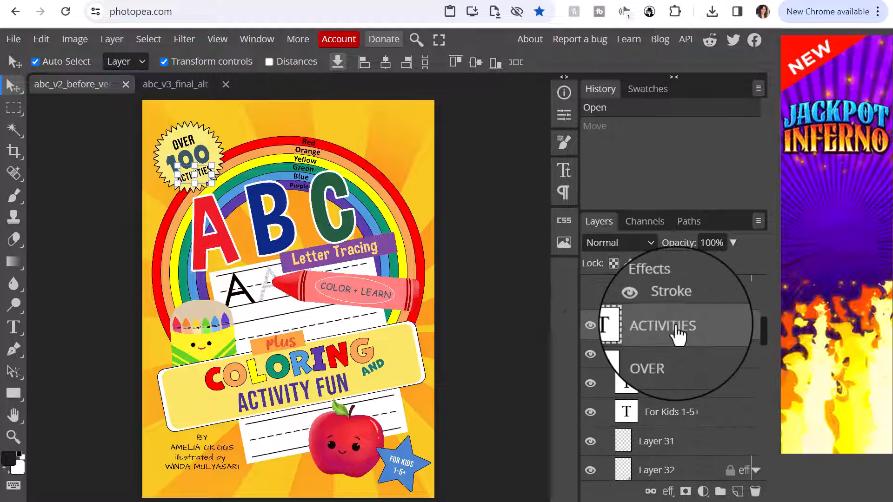
{"action": "left_click", "coordinate": [657, 365]}
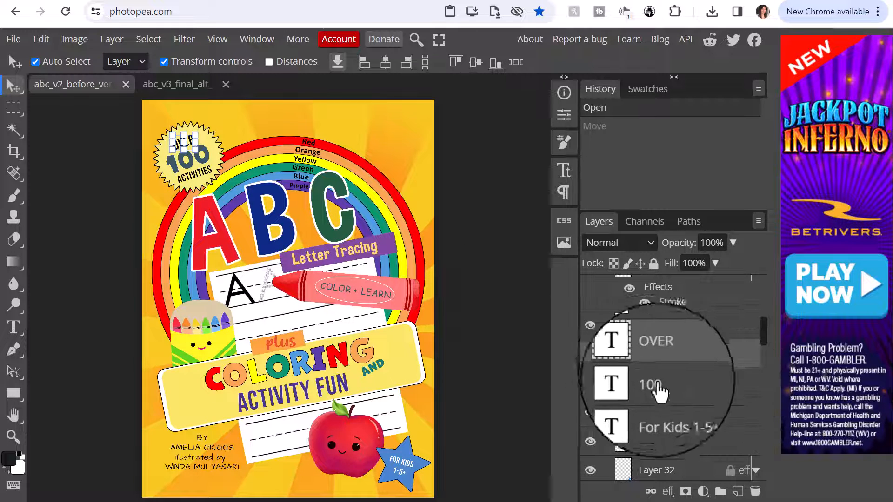
Step: Inspect the COLOR + LEARN text on the crayon and one of the rainbow's Ellipse 1 layers
{"action": "left_click", "coordinate": [364, 291]}
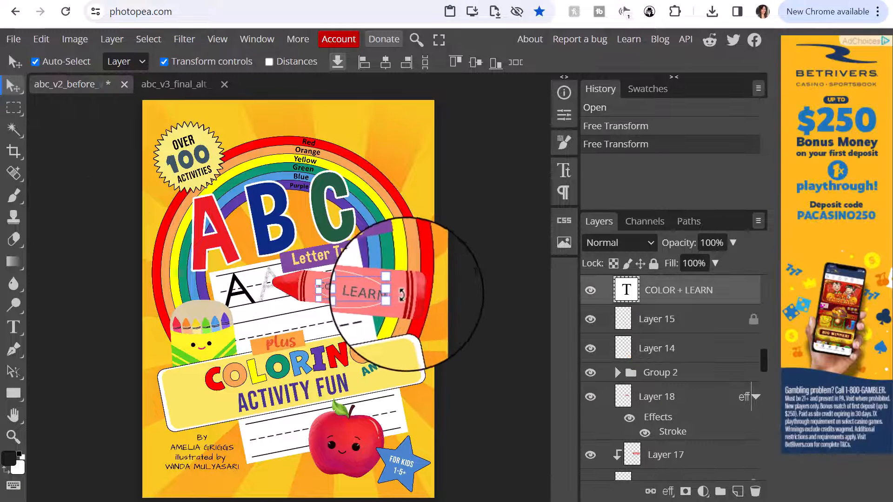
{"action": "left_click_drag", "start_coordinate": [426, 289], "coordinate": [405, 289]}
{"action": "key", "text": "ctrl+t"}
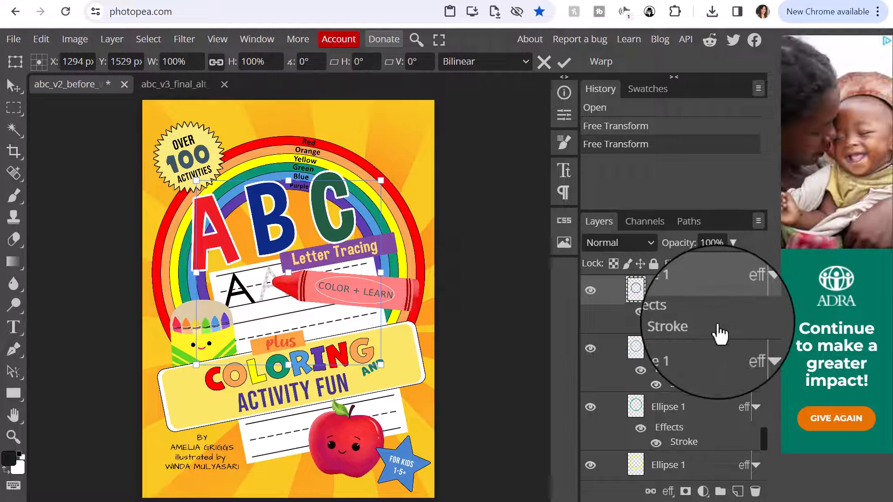
{"action": "scroll", "coordinate": [725, 332], "scroll_direction": "up", "scroll_amount": 3}
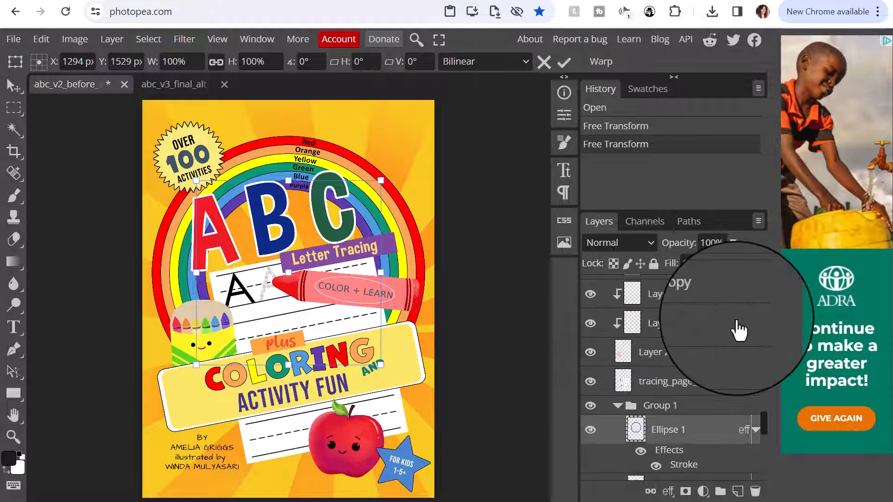
{"action": "scroll", "coordinate": [688, 330], "scroll_direction": "up", "scroll_amount": 5}
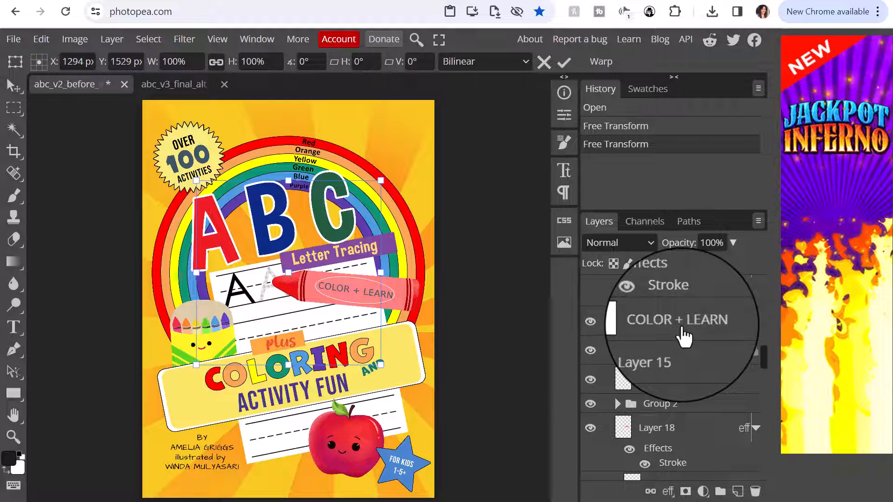
Step: Select the COLOR + LEARN, Layer 15, Layer 14 and Group 2 layers in turn to identify their artwork
{"action": "left_click", "coordinate": [681, 326]}
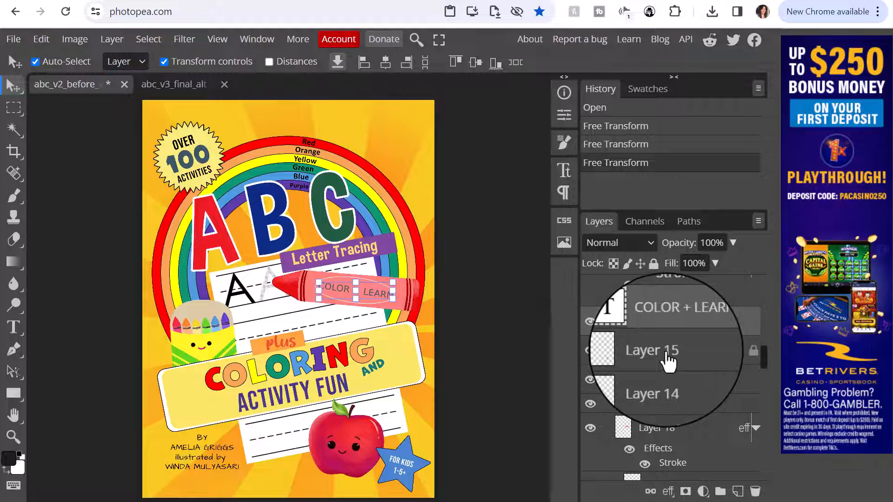
{"action": "left_click", "coordinate": [669, 361]}
{"action": "left_click", "coordinate": [671, 389]}
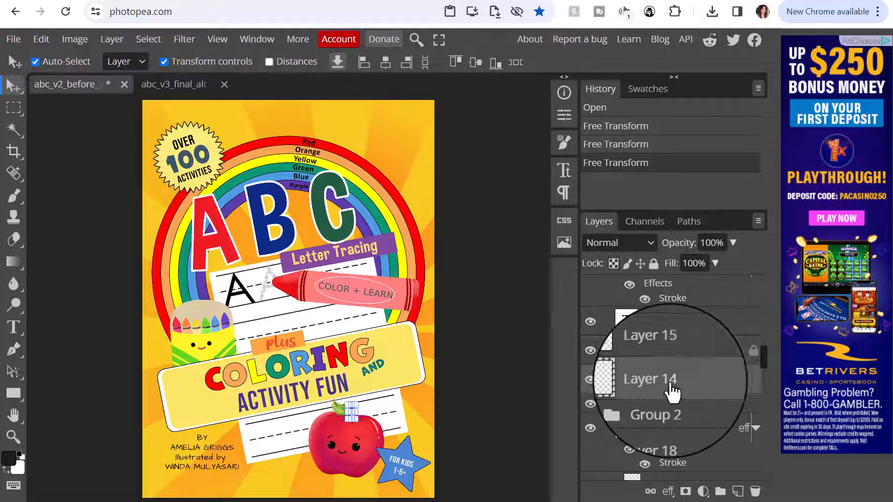
{"action": "left_click", "coordinate": [665, 404]}
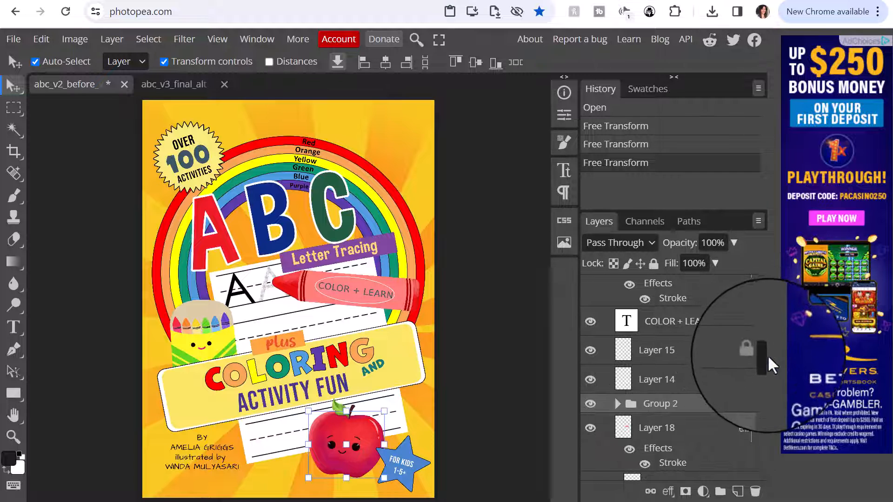
Step: Rename Layer 32, which holds the star behind the "For Kids 1-5+" text, as "blue star"
{"action": "left_click_drag", "start_coordinate": [763, 356], "coordinate": [771, 266]}
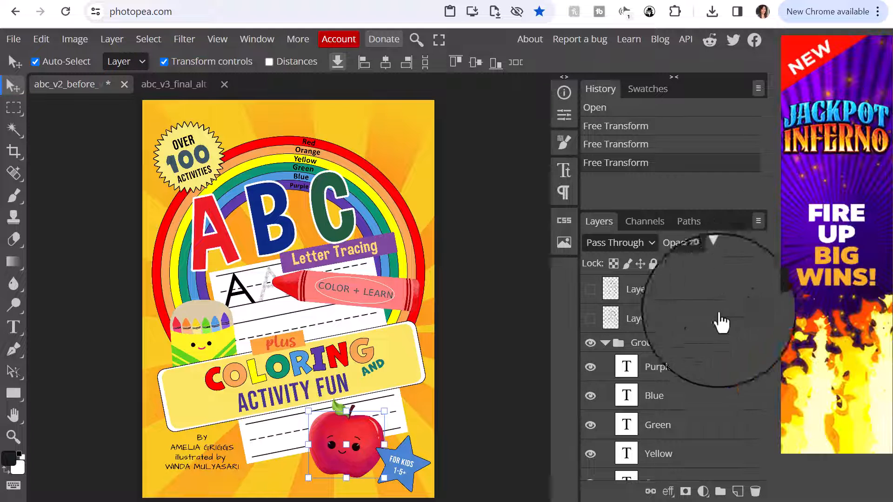
{"action": "scroll", "coordinate": [690, 319], "scroll_direction": "down", "scroll_amount": 2}
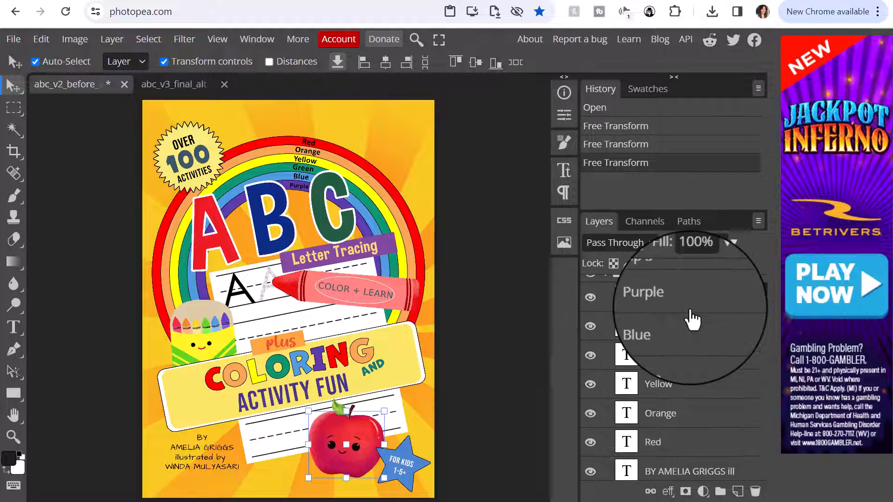
{"action": "scroll", "coordinate": [692, 320], "scroll_direction": "down", "scroll_amount": 2}
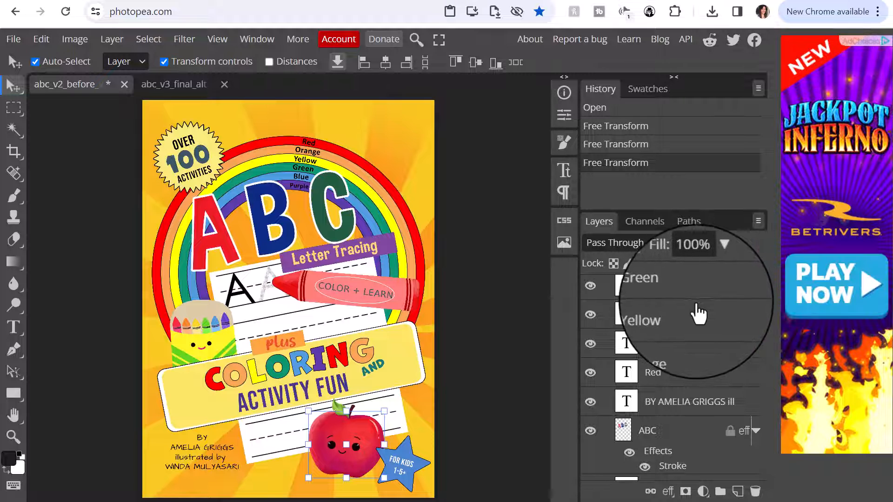
{"action": "scroll", "coordinate": [697, 314], "scroll_direction": "down", "scroll_amount": 2}
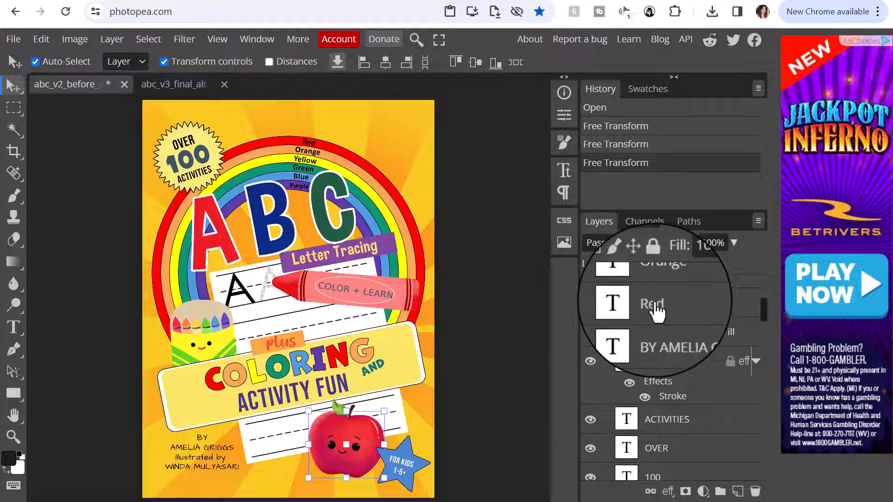
{"action": "scroll", "coordinate": [657, 326], "scroll_direction": "down", "scroll_amount": 5}
{"action": "left_click", "coordinate": [657, 354]}
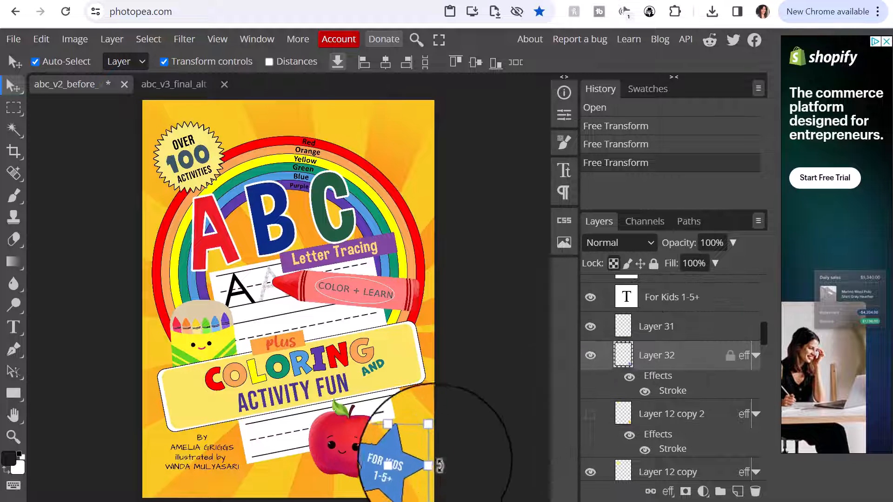
{"action": "double_click", "coordinate": [668, 358]}
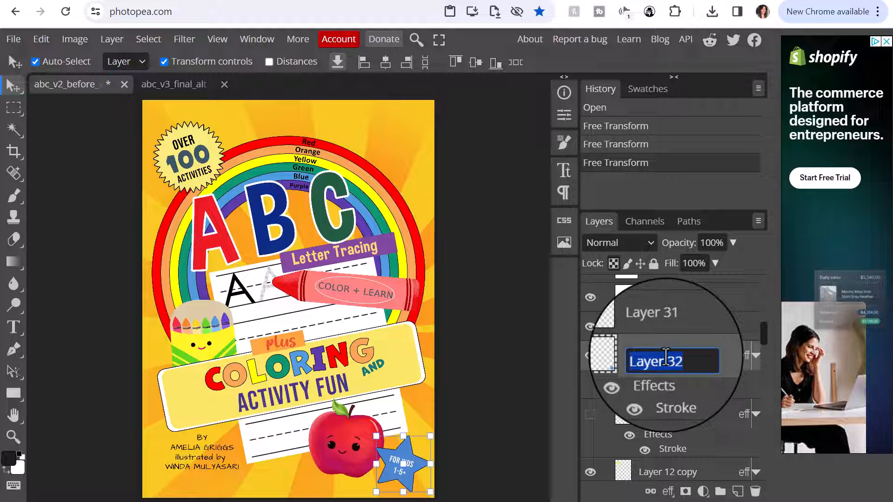
{"action": "type", "text": "blue"}
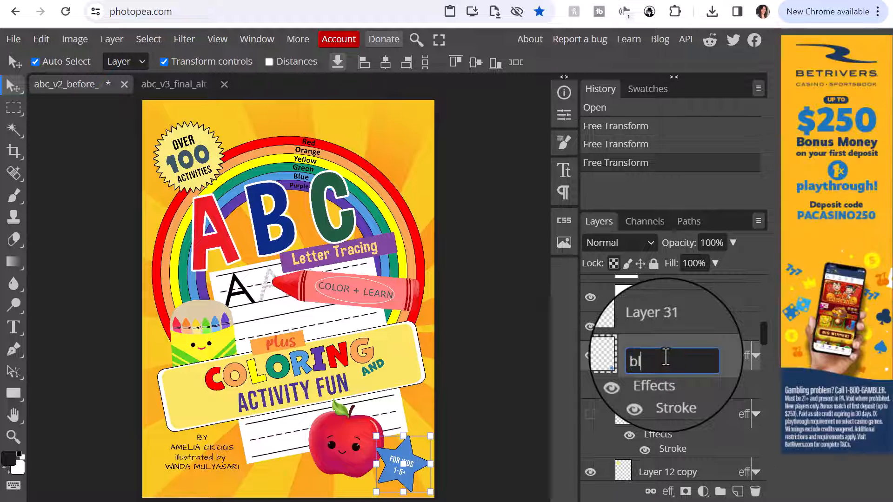
{"action": "key", "text": "Return"}
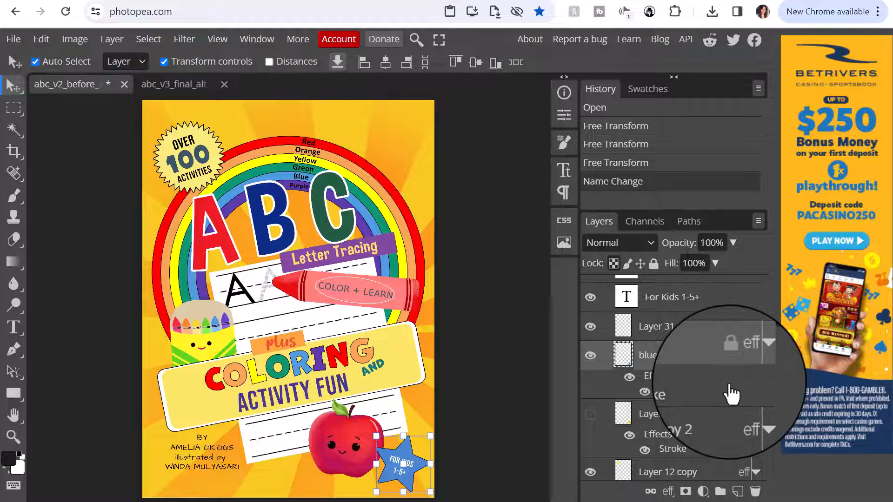
Step: Show the hidden Layer 12 copy 2 to identify its artwork, and hide it again
{"action": "scroll", "coordinate": [600, 357], "scroll_direction": "down", "scroll_amount": 1}
{"action": "left_click", "coordinate": [595, 351]}
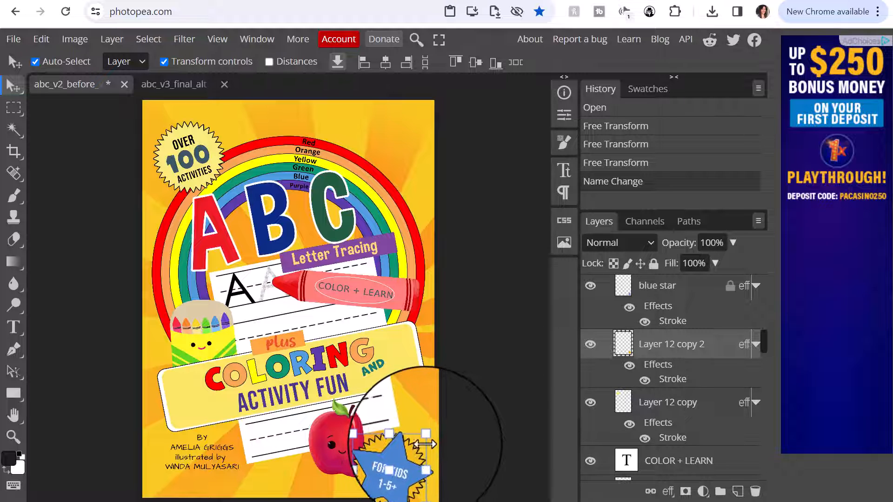
{"action": "left_click", "coordinate": [589, 345]}
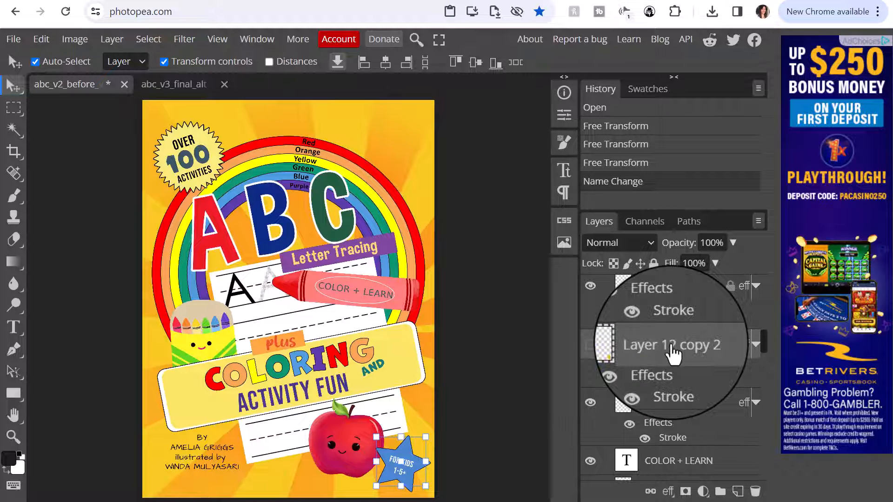
Step: Rename the hidden Layer 12 copy 2 as "Unused starburst"
{"action": "double_click", "coordinate": [669, 347]}
{"action": "type", "text": "Unus"}
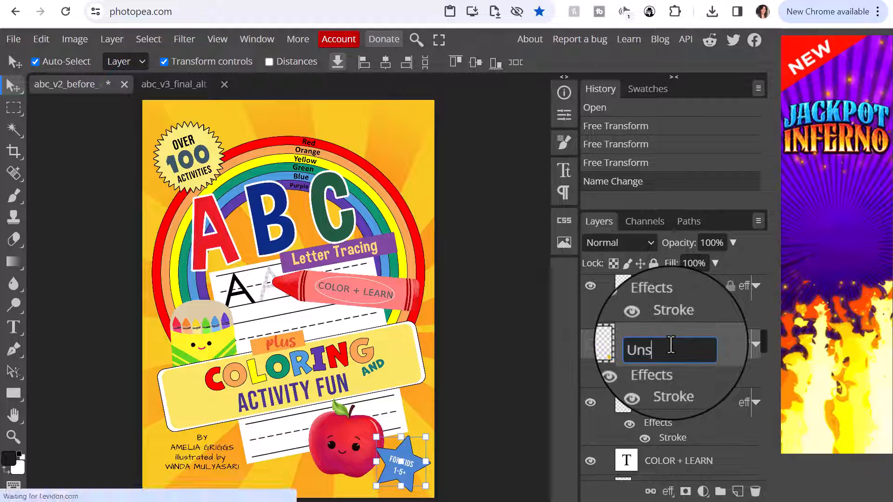
{"action": "key", "text": "BackSpace"}
{"action": "type", "text": "used"}
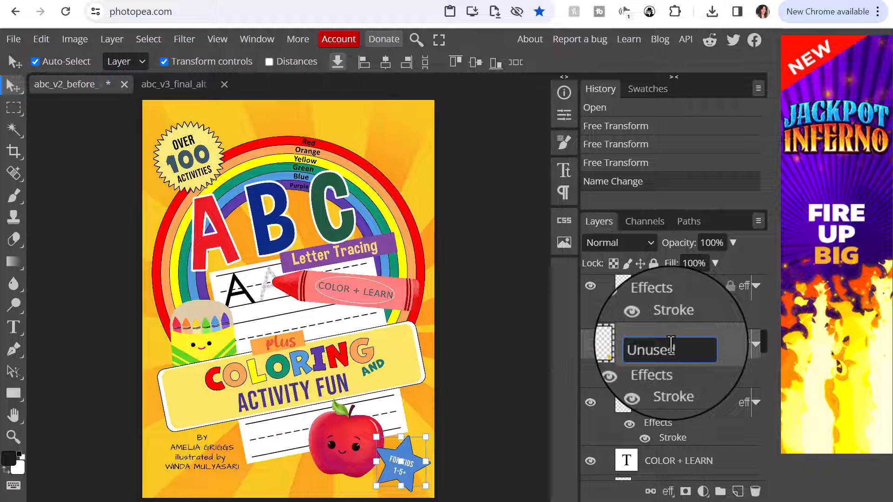
{"action": "type", "text": " startburst"}
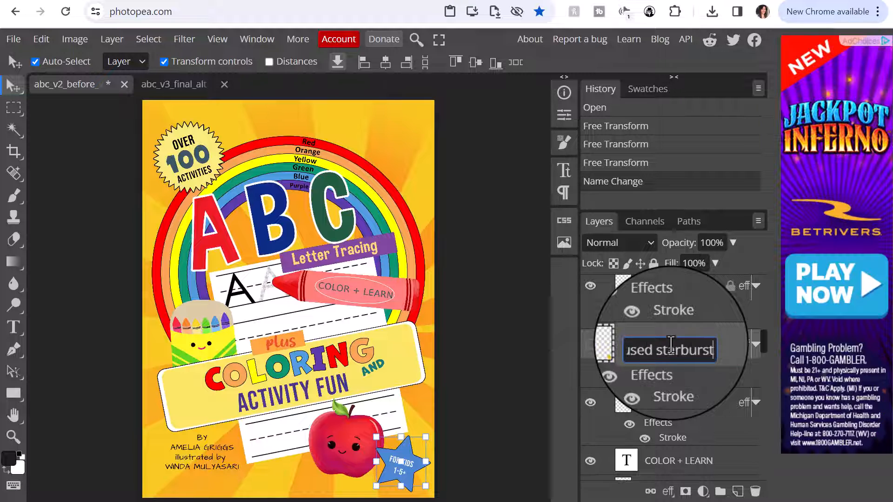
{"action": "left_click", "coordinate": [686, 362]}
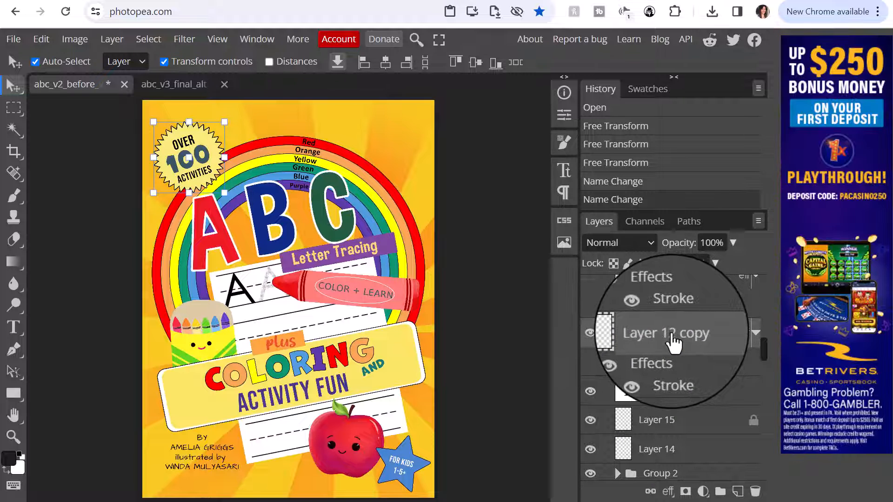
Step: Rename Layer 12 copy, the badge behind the "Over 100 Activities" text, as "Top Right Sunburst"
{"action": "double_click", "coordinate": [670, 337]}
{"action": "type", "text": "Top R"}
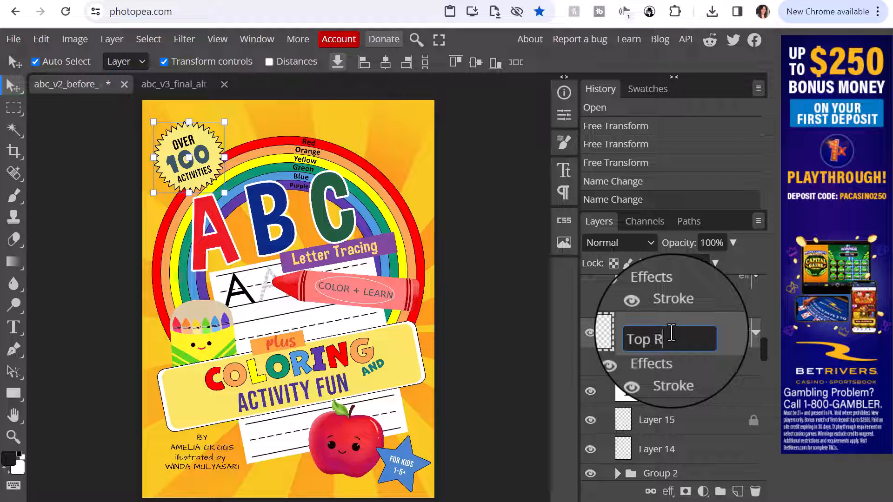
{"action": "type", "text": "ight Sunburst"}
{"action": "scroll", "coordinate": [644, 373], "scroll_direction": "down", "scroll_amount": 1}
Step: Rename Layer 15, which holds the apple's leaf, as "leaf on apple"
{"action": "left_click", "coordinate": [635, 362]}
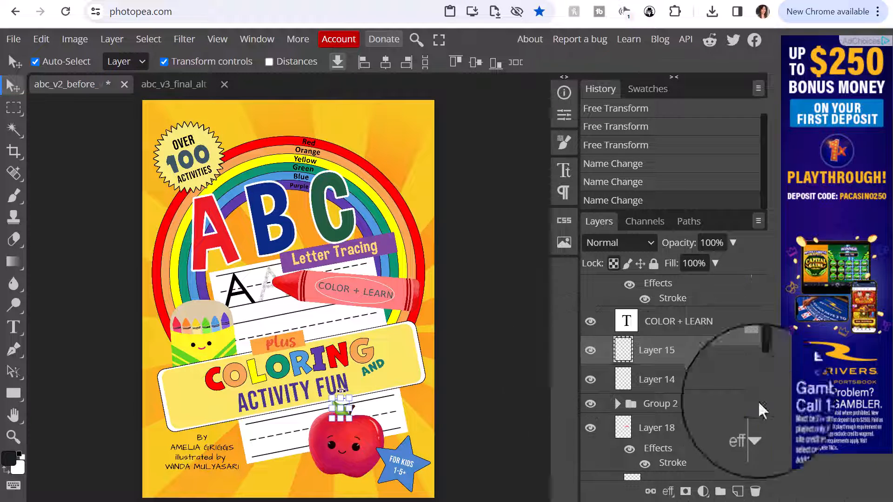
{"action": "double_click", "coordinate": [661, 356]}
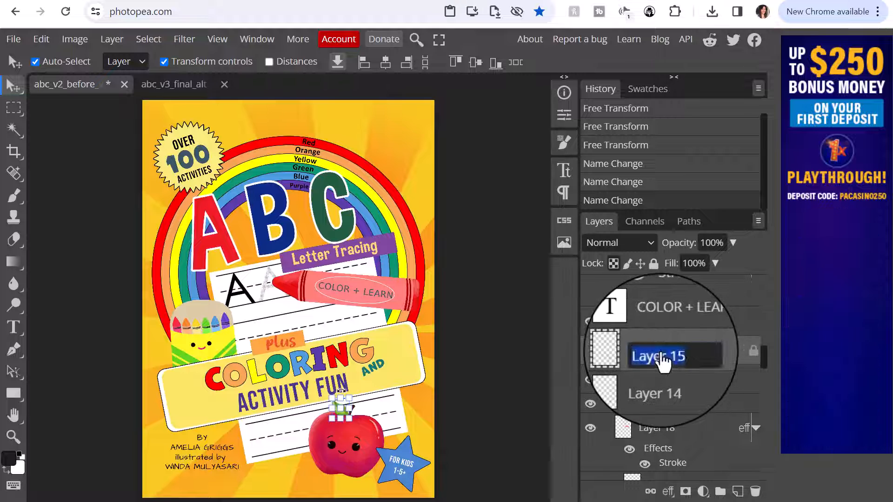
{"action": "type", "text": "leaf on apple"}
{"action": "key", "text": "Return"}
{"action": "scroll", "coordinate": [666, 388], "scroll_direction": "down", "scroll_amount": 1}
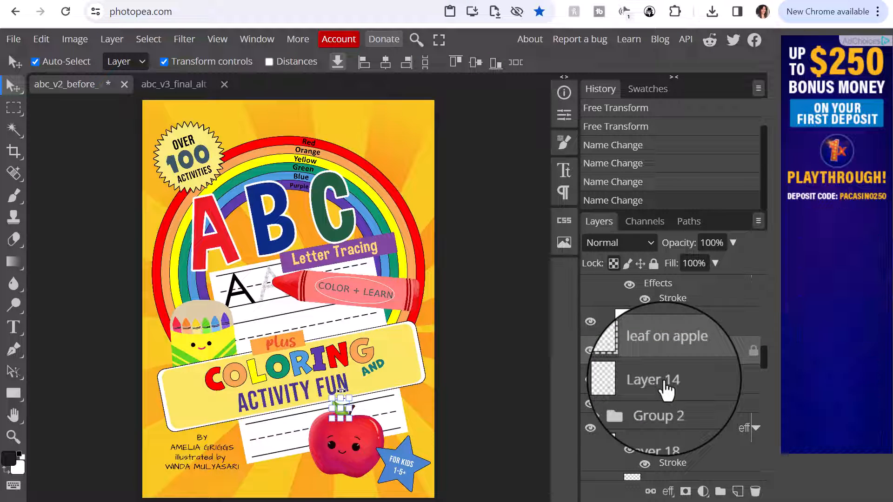
Step: Rename Layer 14, which holds the apple's stem, as "stem on apple"
{"action": "double_click", "coordinate": [666, 386]}
{"action": "type", "text": "st"}
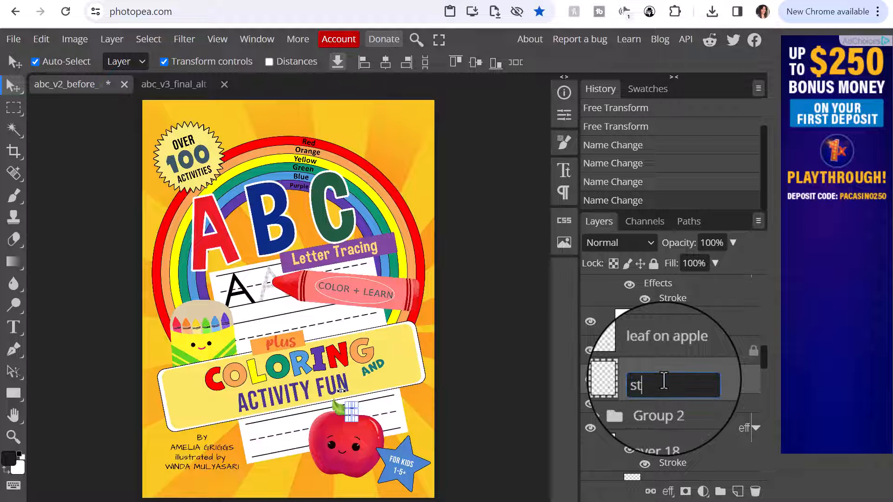
{"action": "type", "text": "em on apple"}
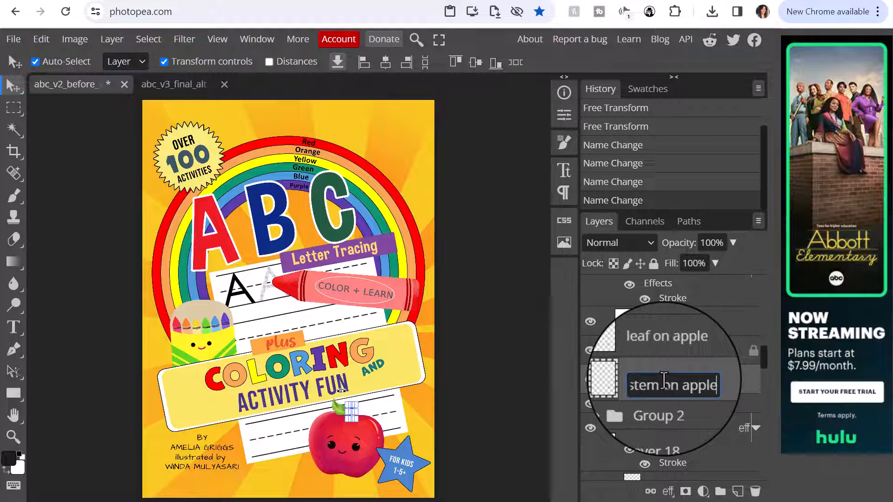
{"action": "left_click", "coordinate": [662, 404]}
Step: Expand Group 2 to check its layers, collapse it again, and rename the group as "Apple Group"
{"action": "scroll", "coordinate": [704, 320], "scroll_direction": "down", "scroll_amount": 3}
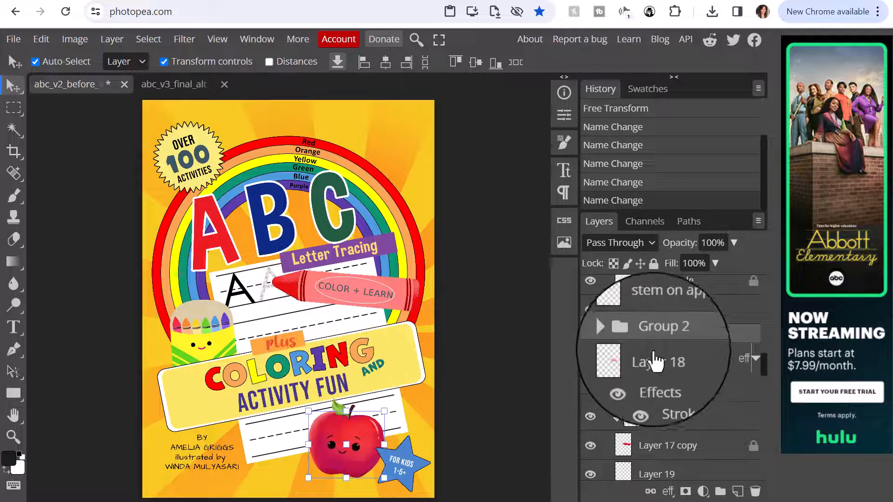
{"action": "left_click", "coordinate": [616, 343]}
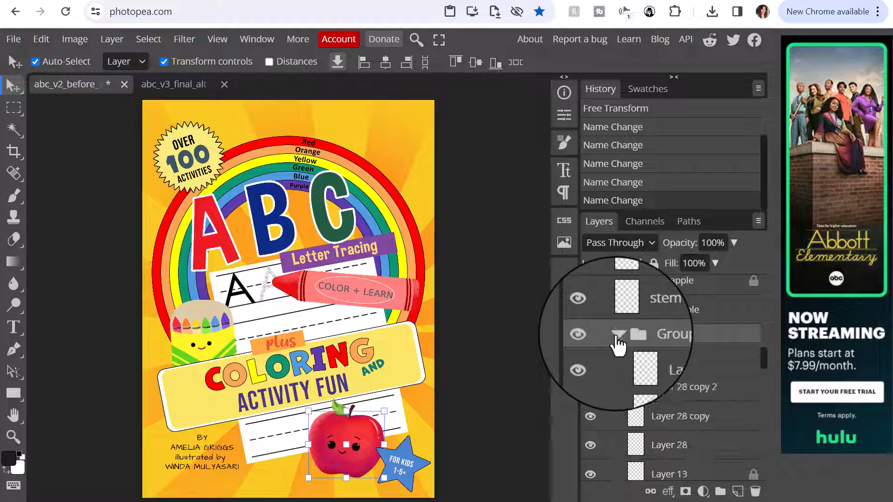
{"action": "left_click", "coordinate": [617, 336]}
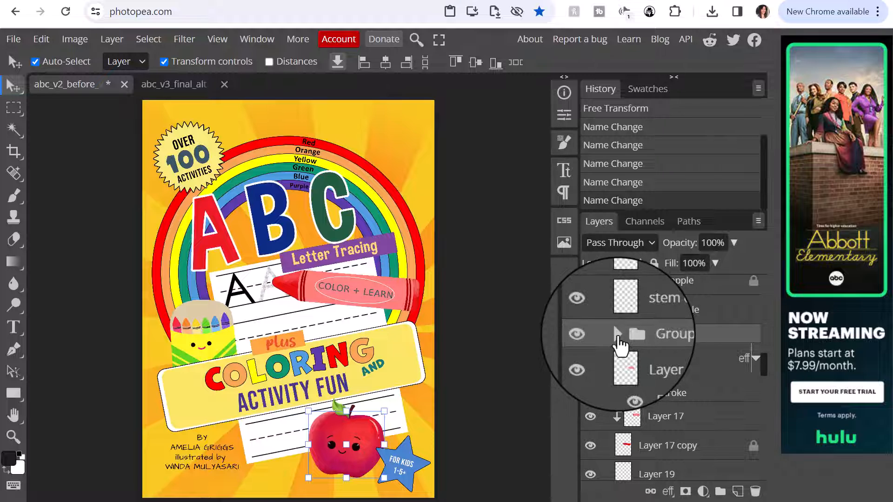
{"action": "left_click", "coordinate": [617, 335]}
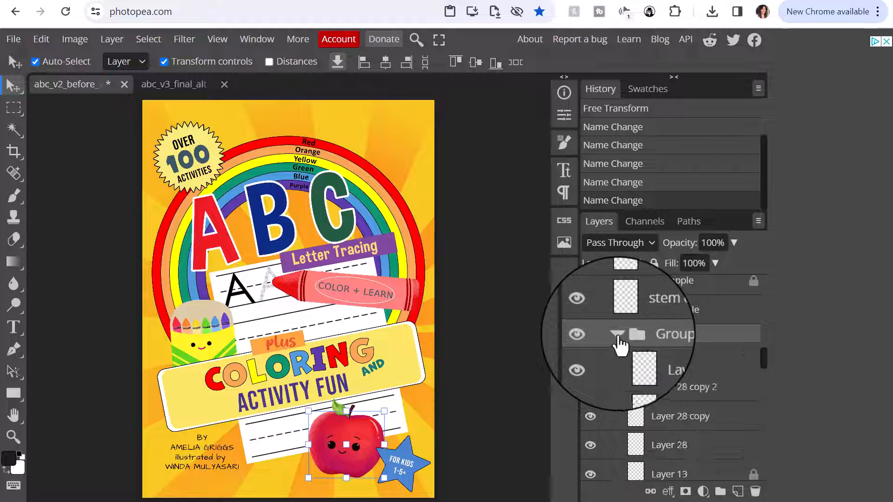
{"action": "left_click", "coordinate": [617, 335]}
{"action": "double_click", "coordinate": [665, 333]}
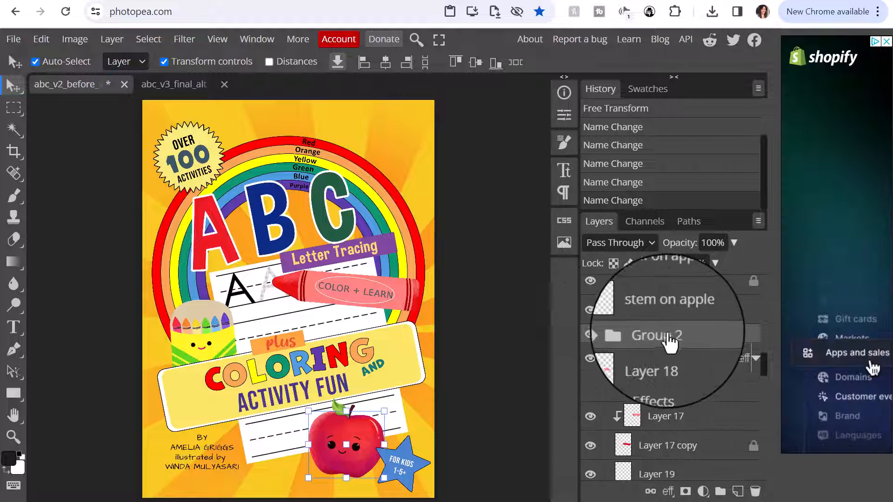
{"action": "type", "text": "Apple Group"}
{"action": "left_click", "coordinate": [697, 362]}
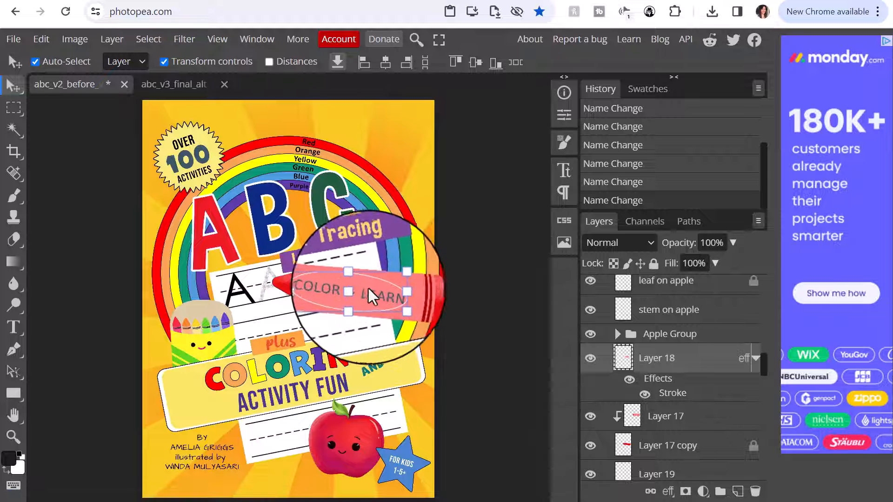
Step: Move the COLOR + LEARN text off the crayon as a test, and undo the move
{"action": "left_click_drag", "start_coordinate": [367, 287], "coordinate": [389, 268]}
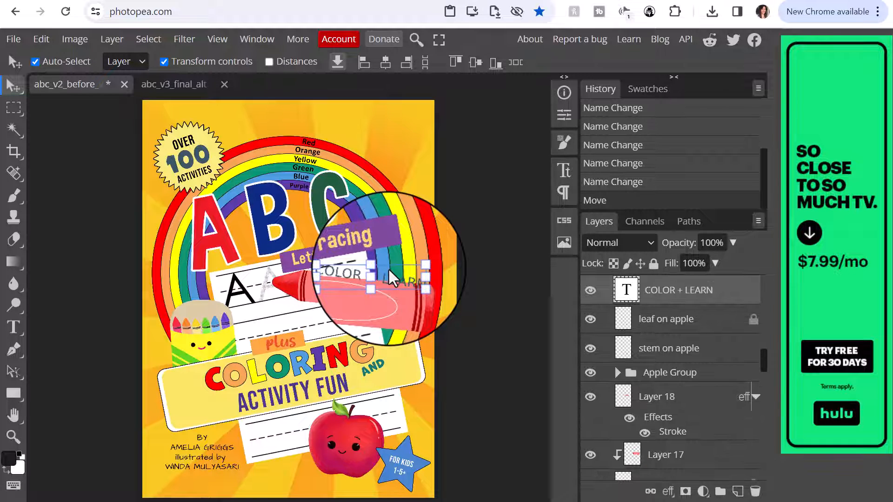
{"action": "key", "text": "ctrl+z"}
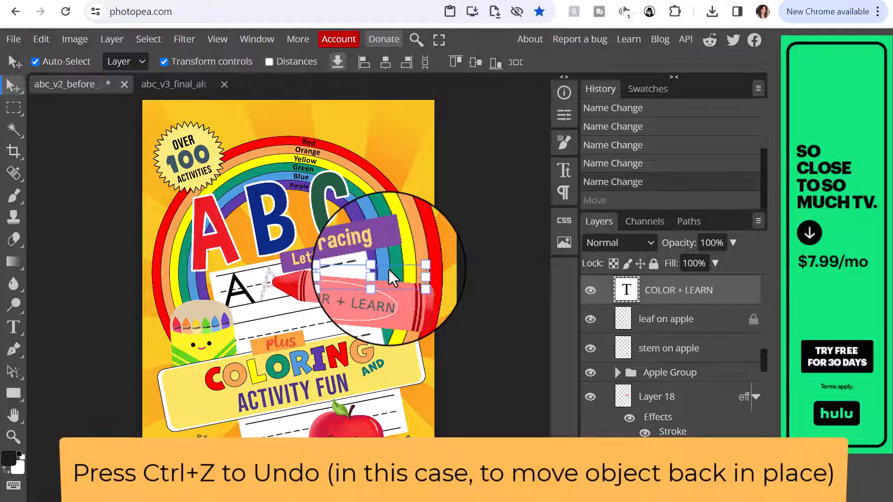
{"action": "scroll", "coordinate": [674, 313], "scroll_direction": "up", "scroll_amount": 3}
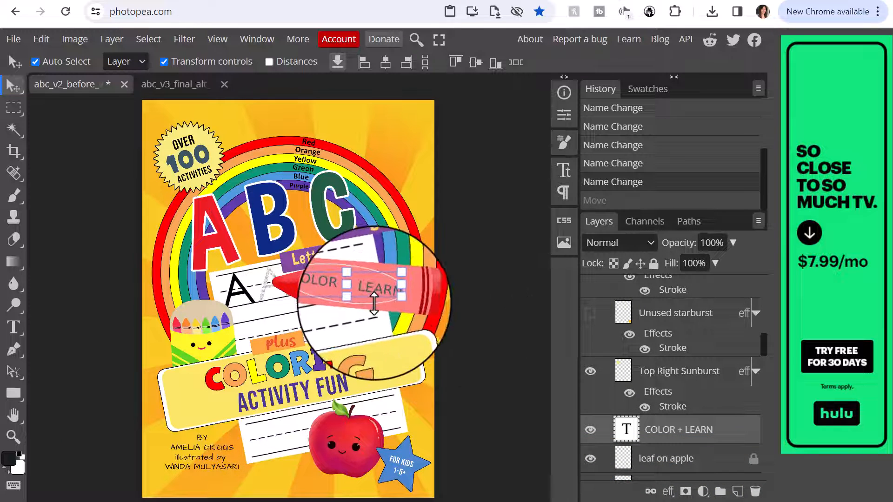
{"action": "scroll", "coordinate": [692, 319], "scroll_direction": "down", "scroll_amount": 6}
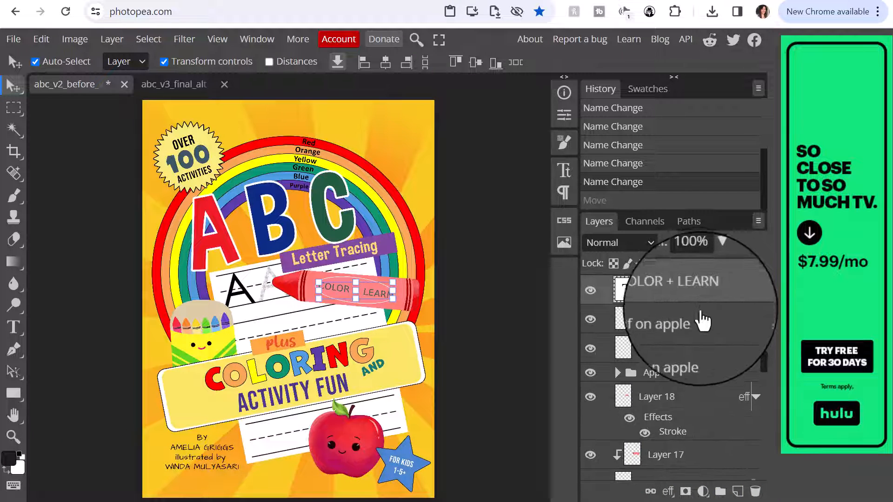
{"action": "scroll", "coordinate": [679, 335], "scroll_direction": "up", "scroll_amount": 3}
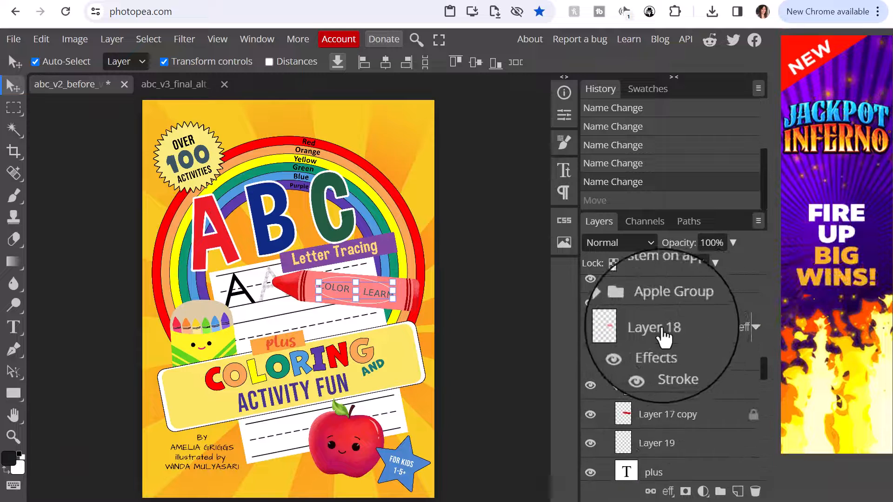
Step: Enlarge Layer 18 to about 140% to identify its artwork on the crayon, and revert the scaling
{"action": "left_click", "coordinate": [662, 331]}
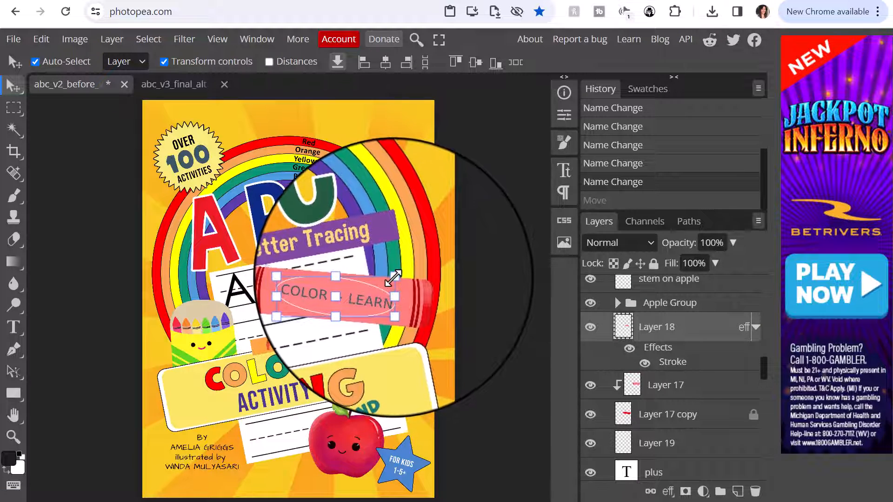
{"action": "left_click_drag", "start_coordinate": [393, 277], "coordinate": [428, 242]}
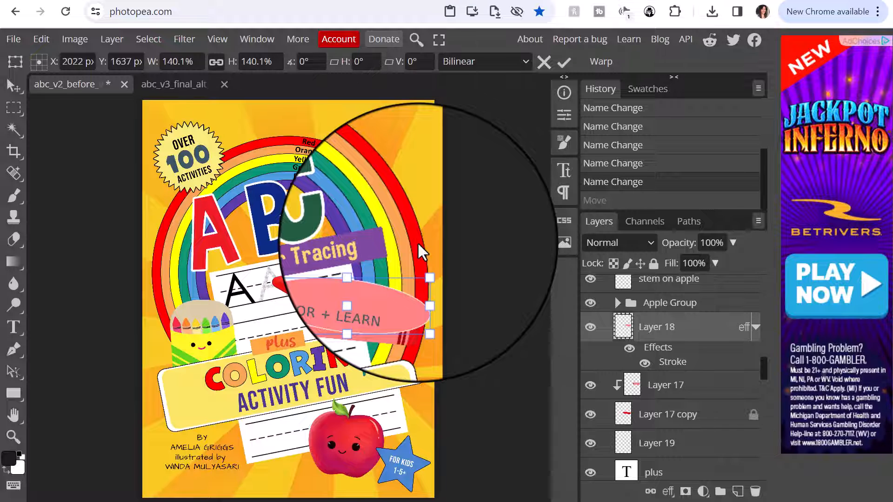
{"action": "key", "text": "Return"}
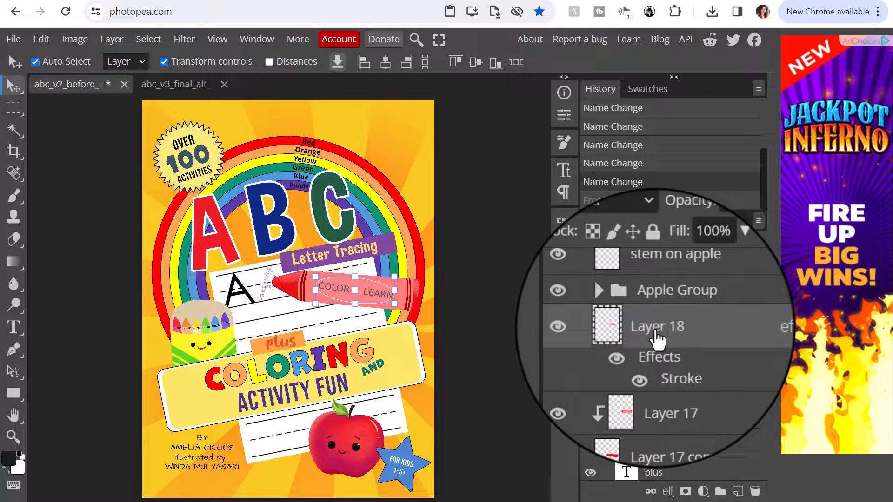
Step: Rename Layer 18, the oval on the crayon, as "oval around COLOR & LEARN"
{"action": "type", "text": "vo"}
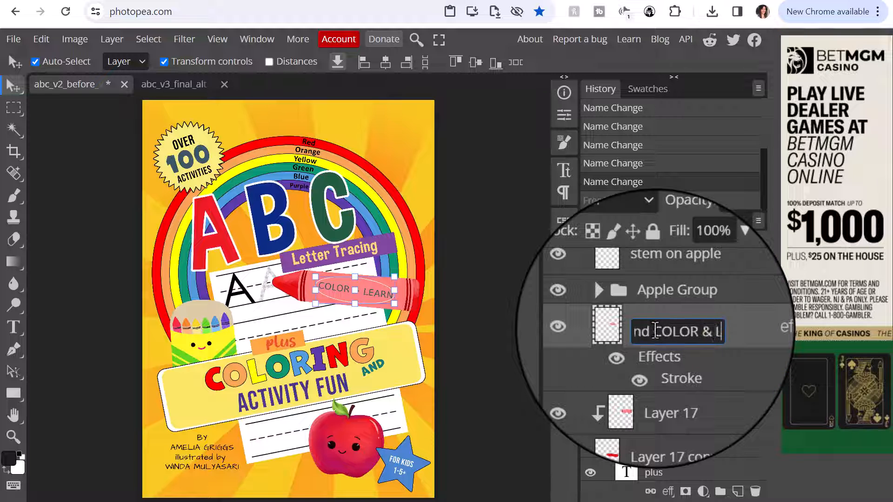
{"action": "type", "text": "al around COLOR & LEARN"}
{"action": "key", "text": "Return"}
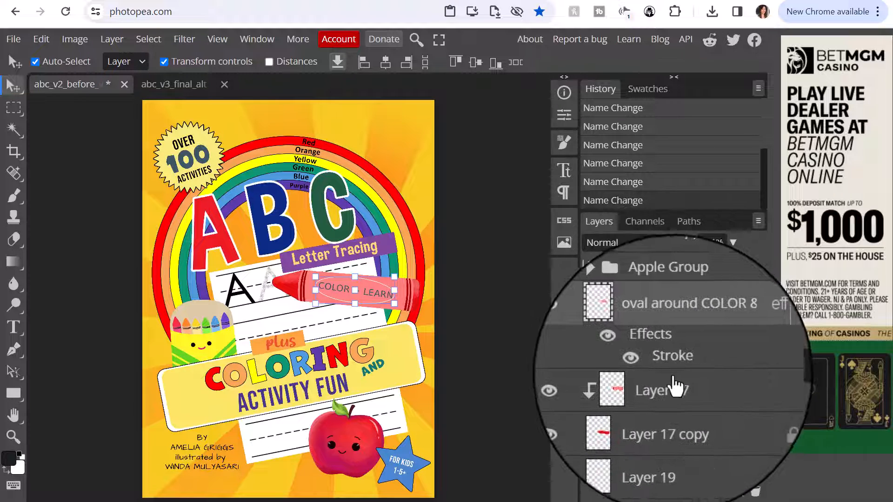
Step: Select Layer 17, test-move artwork on the crayon to identify it, and undo the move
{"action": "left_click", "coordinate": [670, 391]}
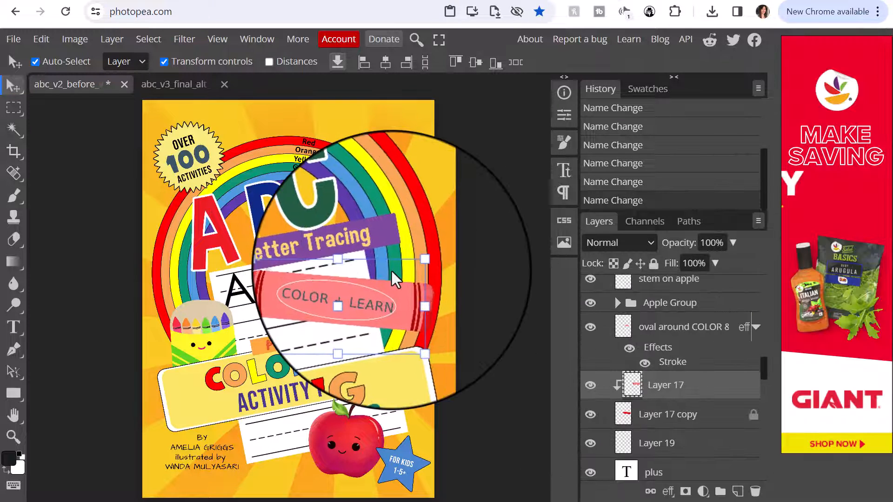
{"action": "left_click_drag", "start_coordinate": [392, 269], "coordinate": [407, 245]}
{"action": "key", "text": "ctrl+z"}
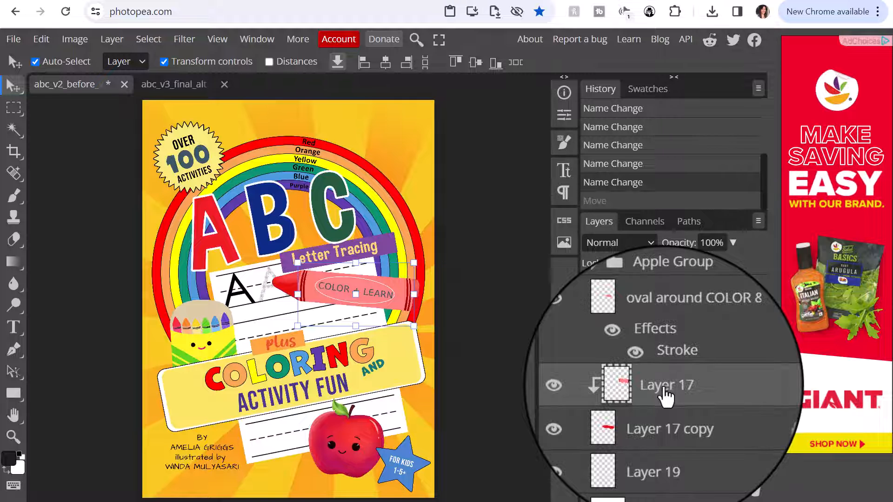
Step: Rename Layer 17 as "crayon wrapper" and Layer 17 copy as "crayon MAIN"
{"action": "double_click", "coordinate": [664, 386]}
{"action": "type", "text": "qrayon wrapper"}
{"action": "key", "text": "Tab"}
{"action": "type", "text": "crayon MAIN"}
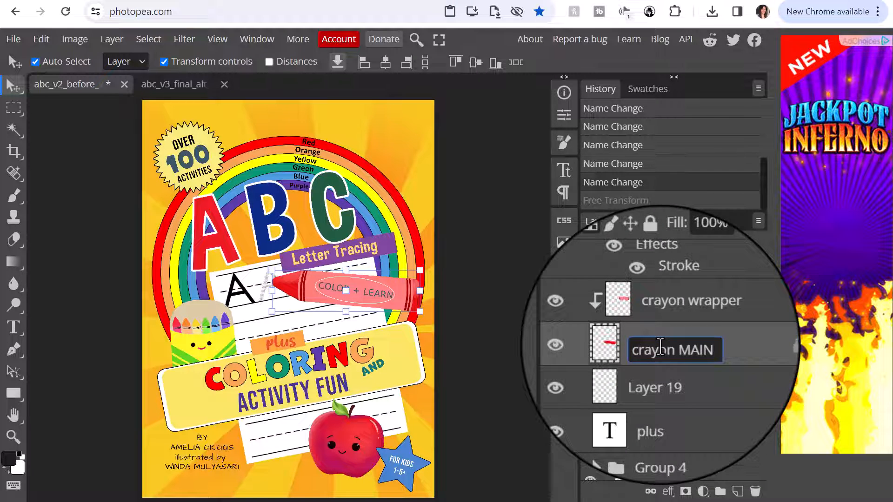
{"action": "key", "text": "Return"}
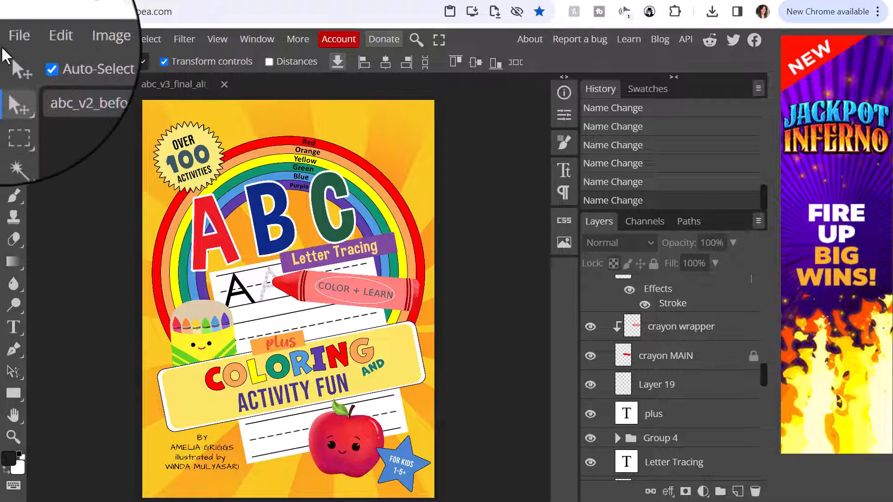
Step: Save the cover as a new PSD file named abc_v3_demo
{"action": "left_click", "coordinate": [14, 38]}
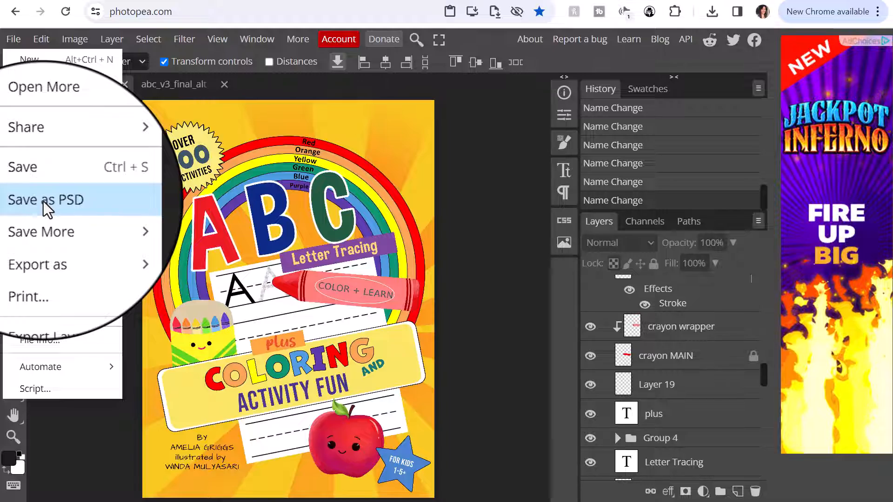
{"action": "left_click", "coordinate": [44, 202]}
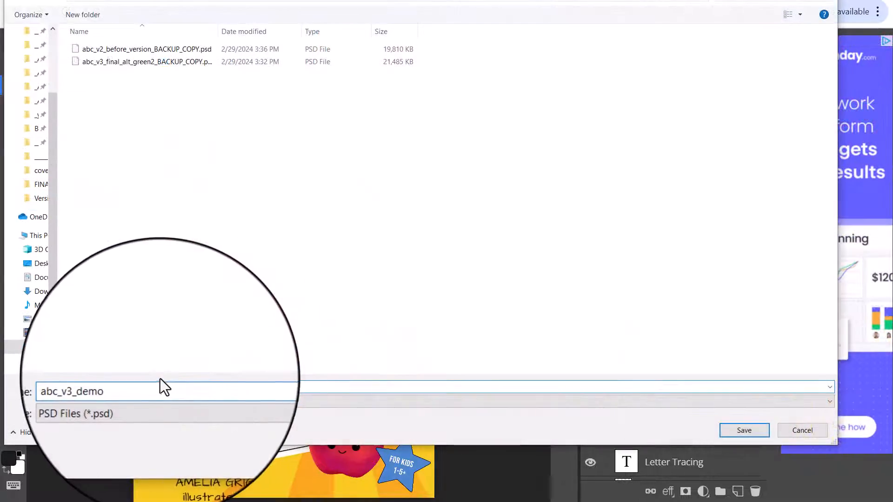
{"action": "left_click", "coordinate": [738, 431]}
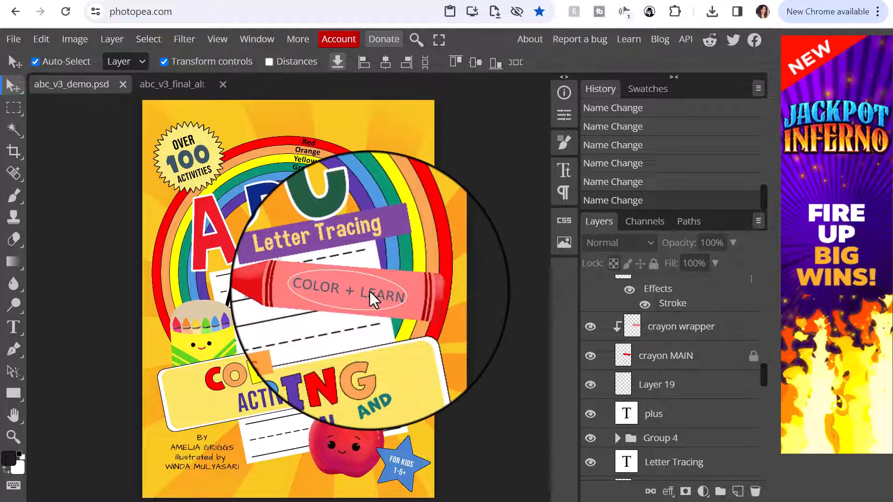
Step: Set the colour of the COLOR + LEARN text on the crayon to black (000000)
{"action": "left_click", "coordinate": [369, 292]}
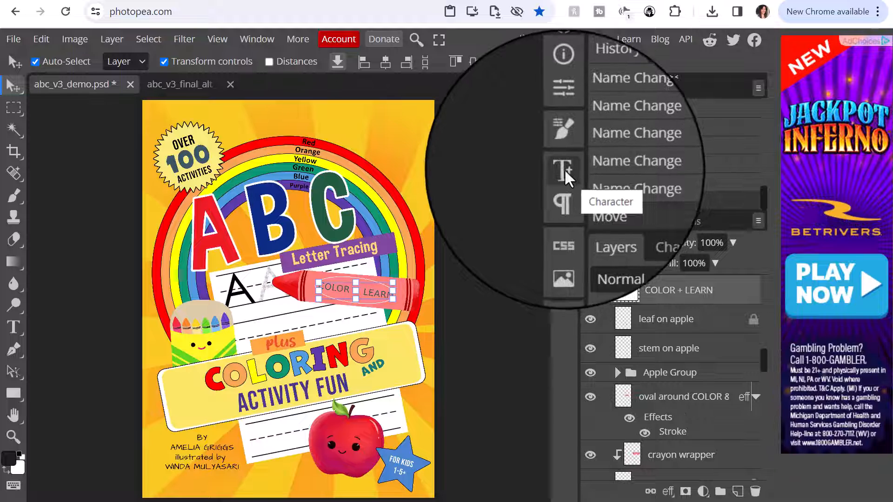
{"action": "left_click", "coordinate": [565, 169]}
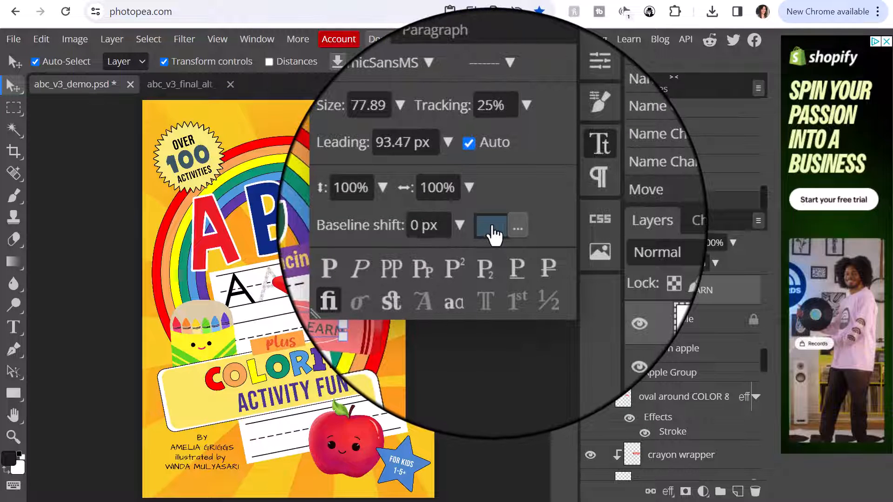
{"action": "left_click", "coordinate": [491, 221]}
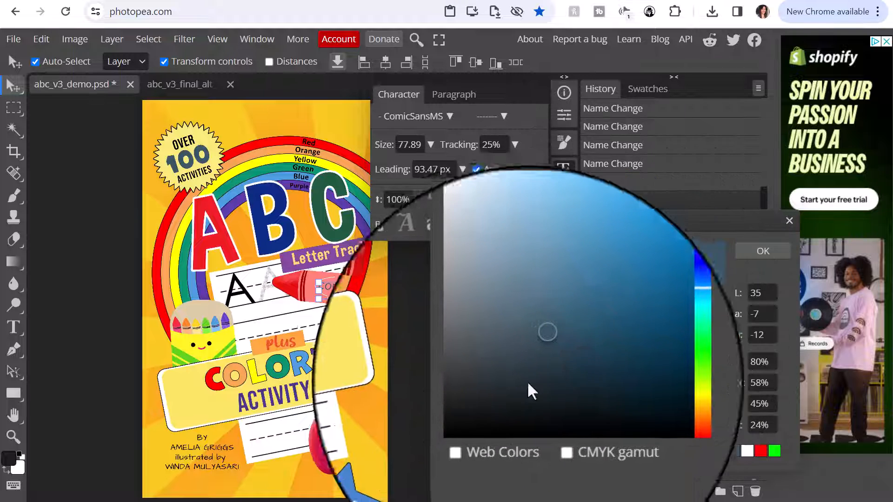
{"action": "left_click", "coordinate": [507, 376]}
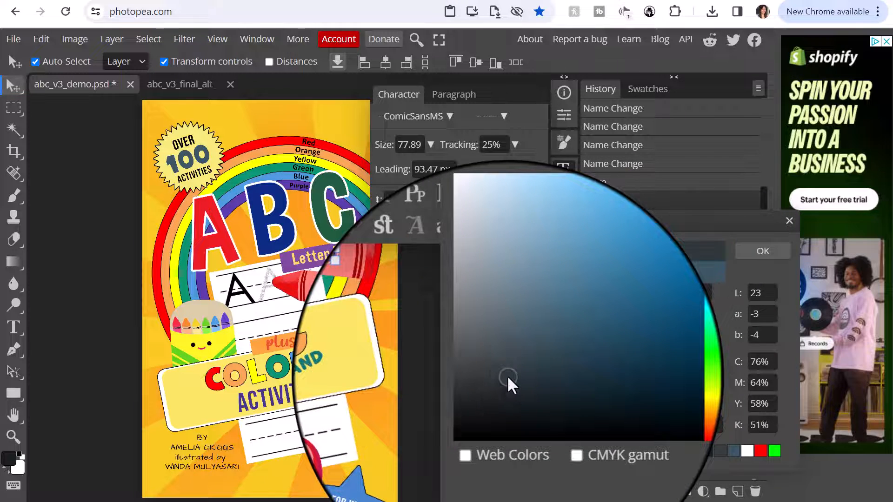
{"action": "left_click", "coordinate": [490, 392]}
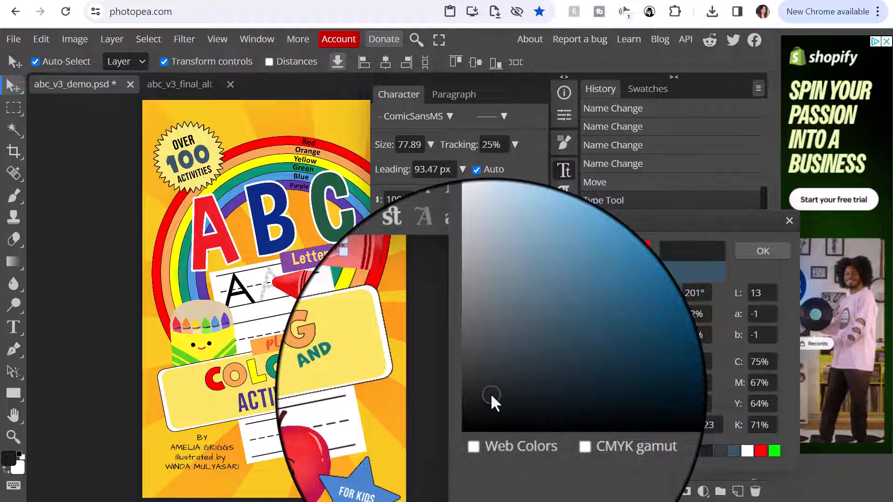
{"action": "left_click", "coordinate": [482, 405]}
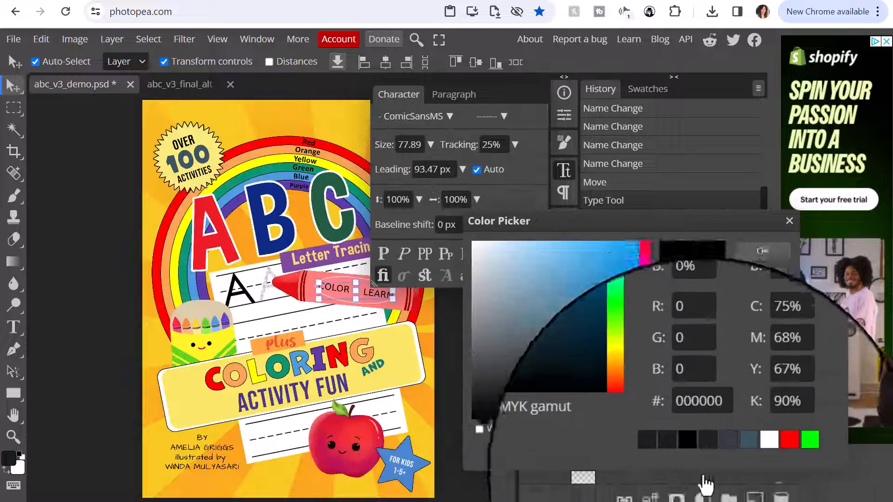
{"action": "left_click", "coordinate": [716, 425]}
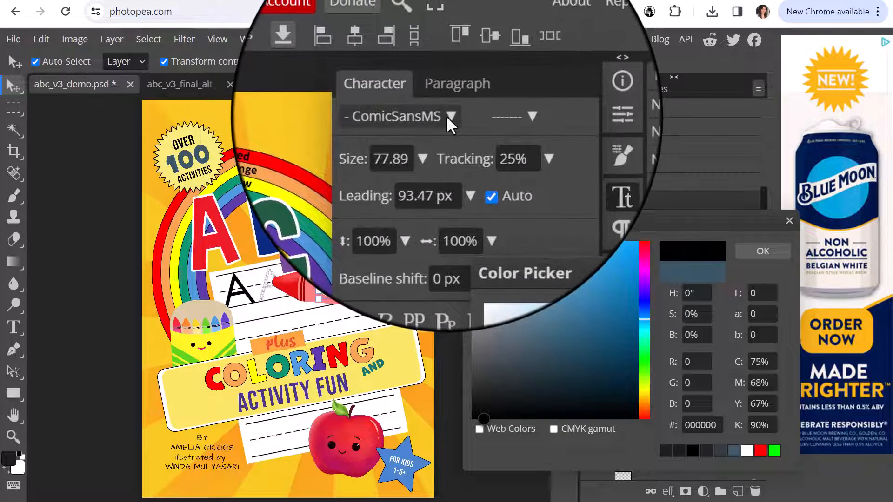
Step: Change the COLOR + LEARN text's font to ABeeZee, apply faux italic and faux bold, and confirm the colour
{"action": "left_click", "coordinate": [448, 116]}
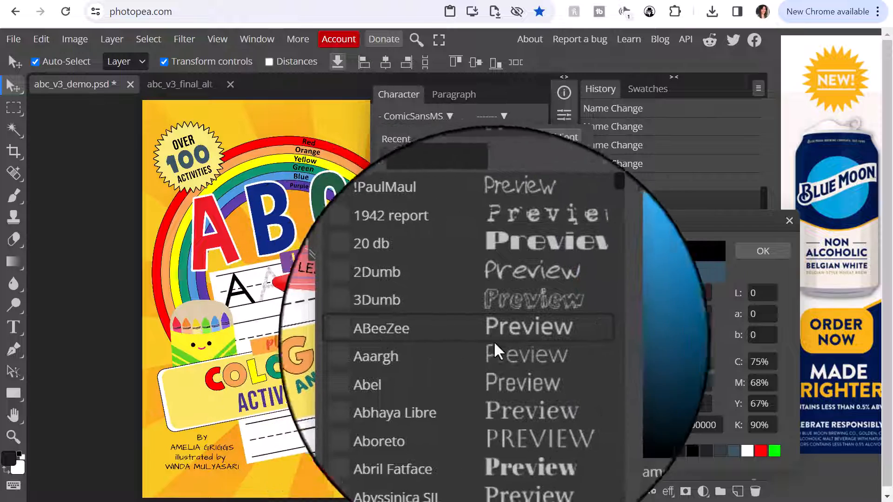
{"action": "left_click", "coordinate": [500, 330]}
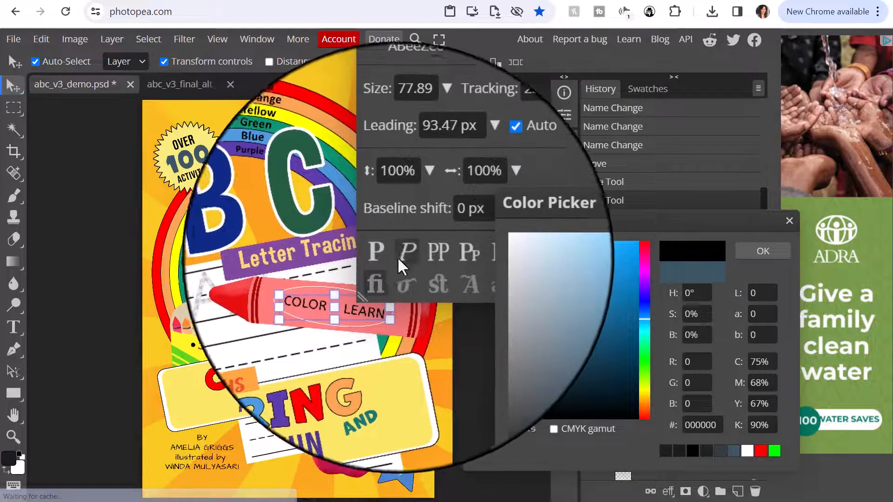
{"action": "left_click", "coordinate": [403, 255]}
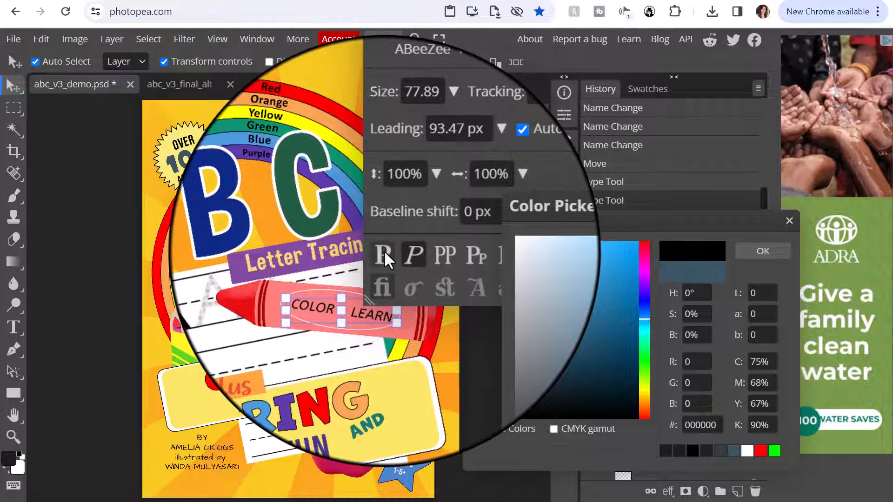
{"action": "left_click", "coordinate": [384, 250]}
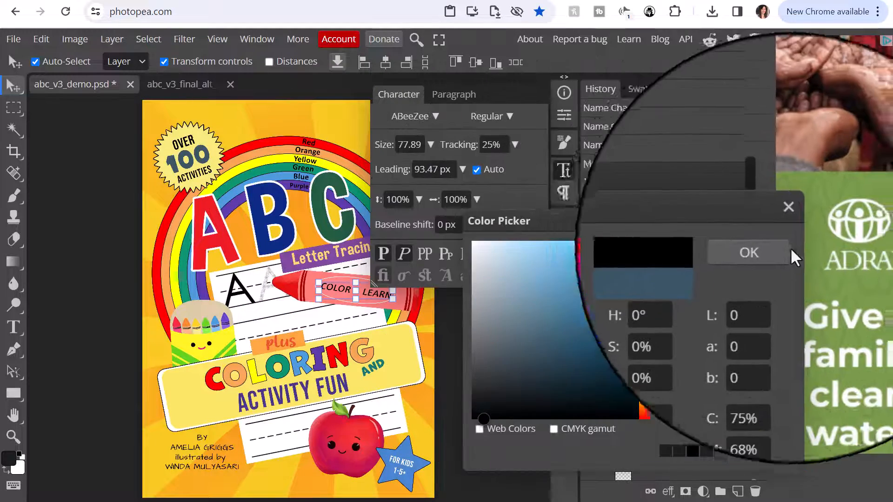
{"action": "left_click", "coordinate": [762, 253]}
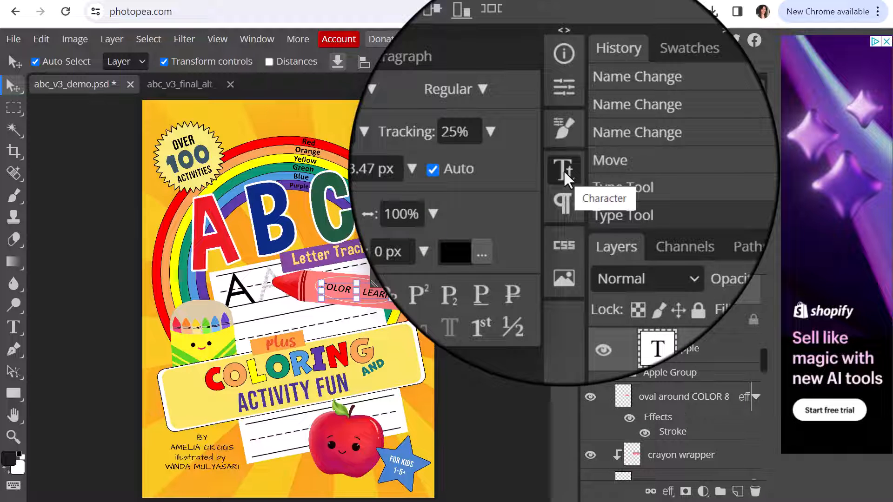
{"action": "left_click", "coordinate": [563, 171]}
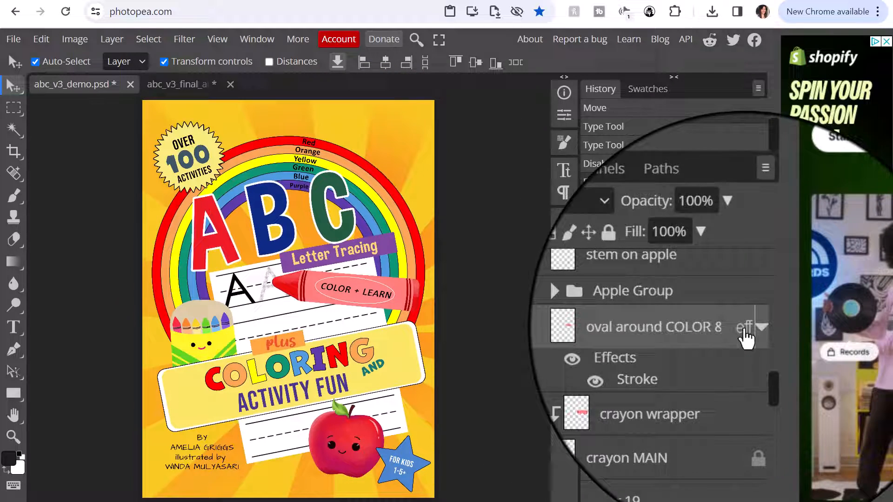
Step: Add a Pattern Overlay at 43% opacity to the oval around COLOR & LEARN
{"action": "left_click", "coordinate": [746, 334]}
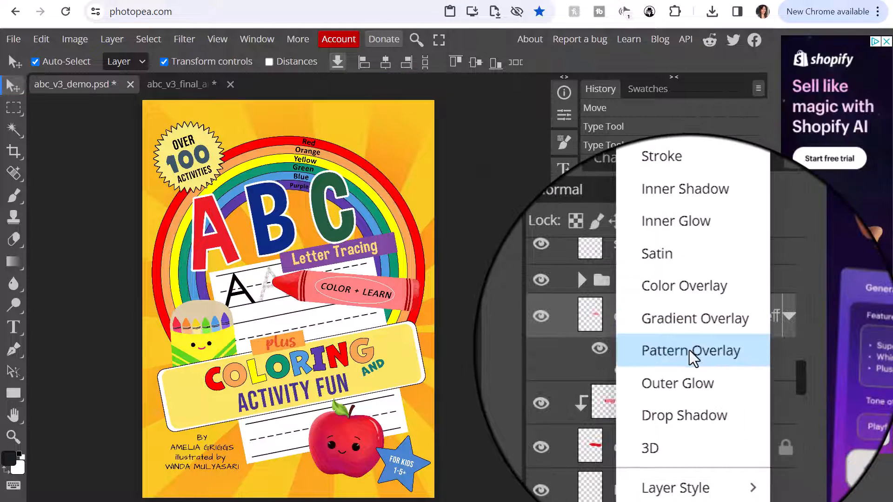
{"action": "left_click", "coordinate": [654, 297]}
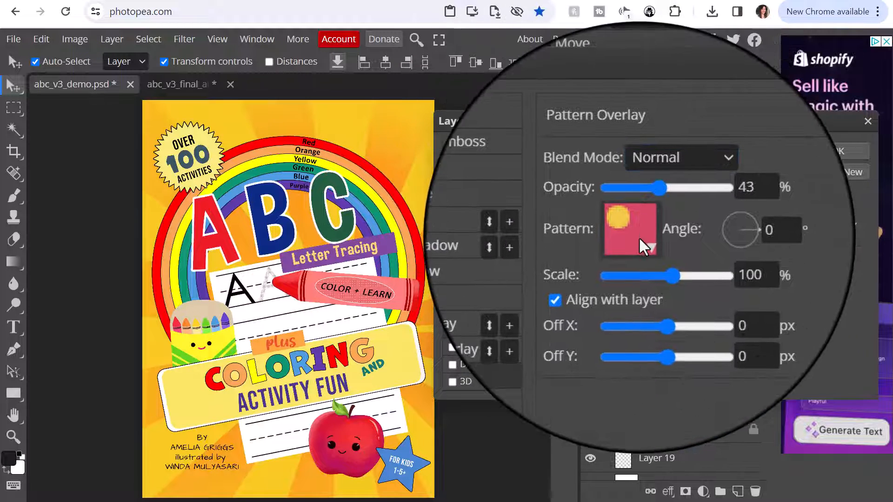
{"action": "left_click", "coordinate": [646, 245]}
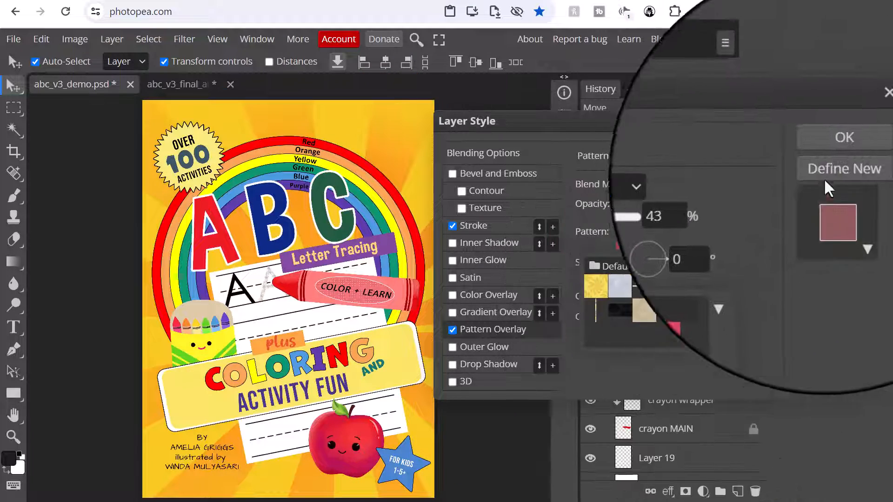
{"action": "left_click", "coordinate": [828, 152]}
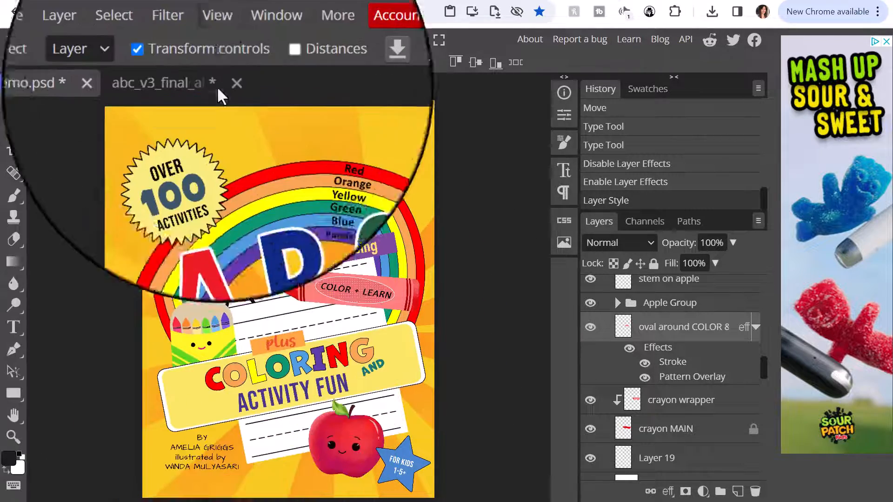
Step: Hide Rectangle 1 copy, the yellow panel behind COLORING, and keep the white Rectangle 1 beneath it selected
{"action": "left_click", "coordinate": [181, 81]}
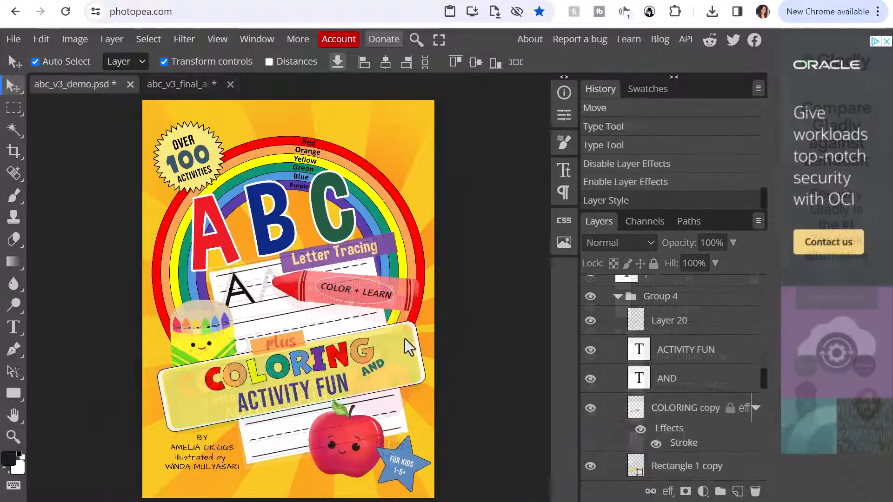
{"action": "left_click", "coordinate": [404, 339]}
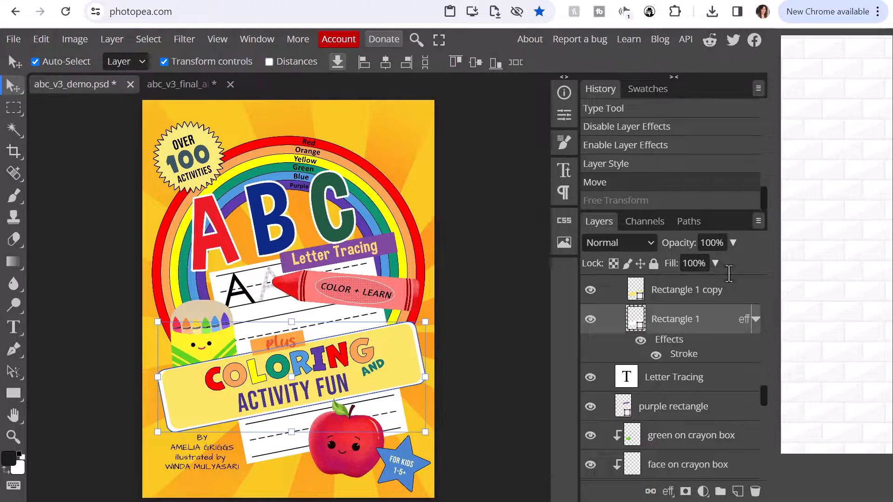
{"action": "left_click", "coordinate": [673, 289]}
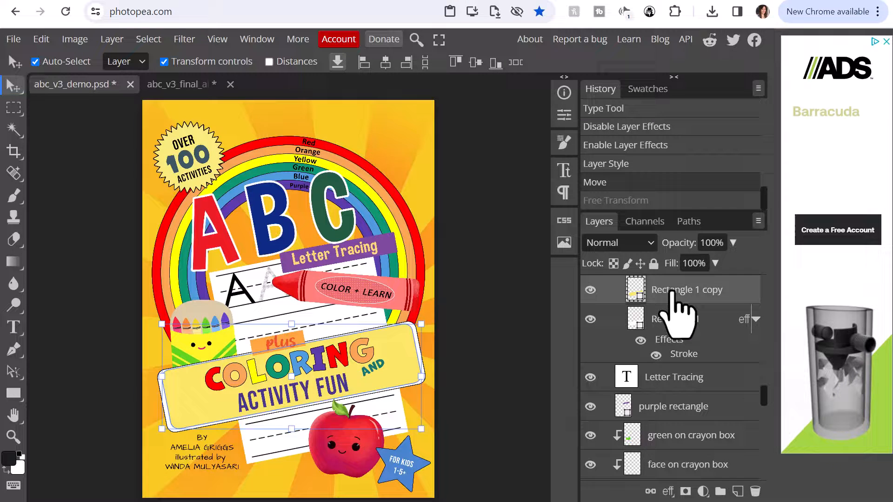
{"action": "left_click", "coordinate": [673, 320]}
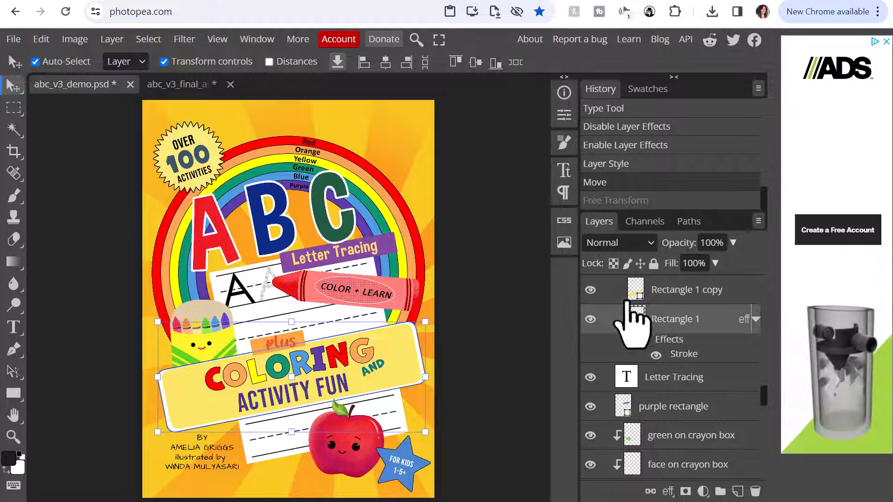
{"action": "left_click", "coordinate": [590, 290]}
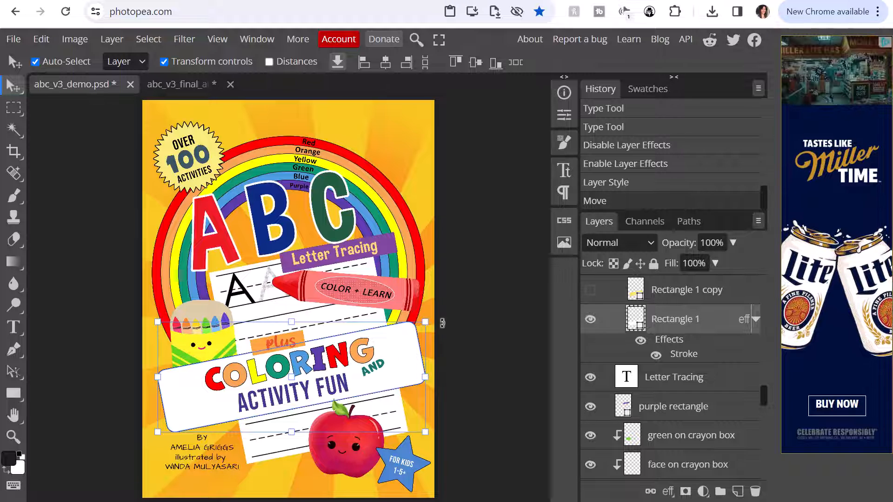
Step: Add a green (1a8643) Color Overlay at 100% opacity to Rectangle 1 behind COLORING ACTIVITY FUN
{"action": "left_click", "coordinate": [744, 320]}
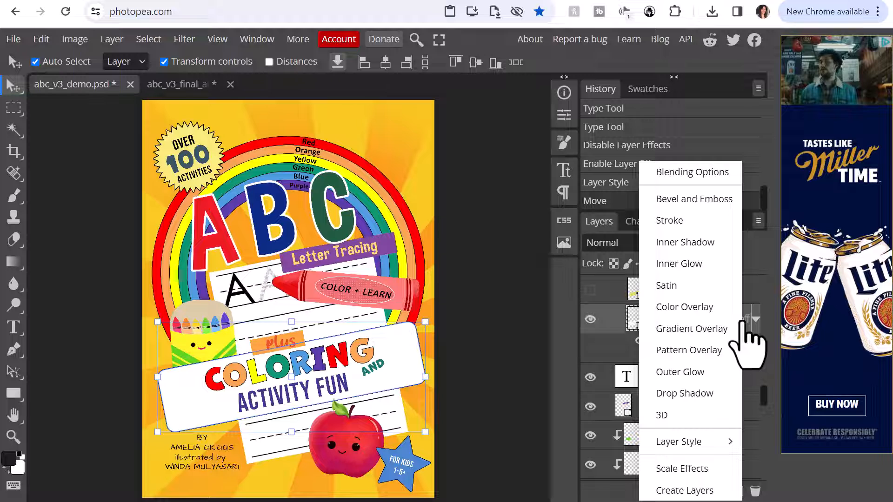
{"action": "left_click", "coordinate": [671, 309]}
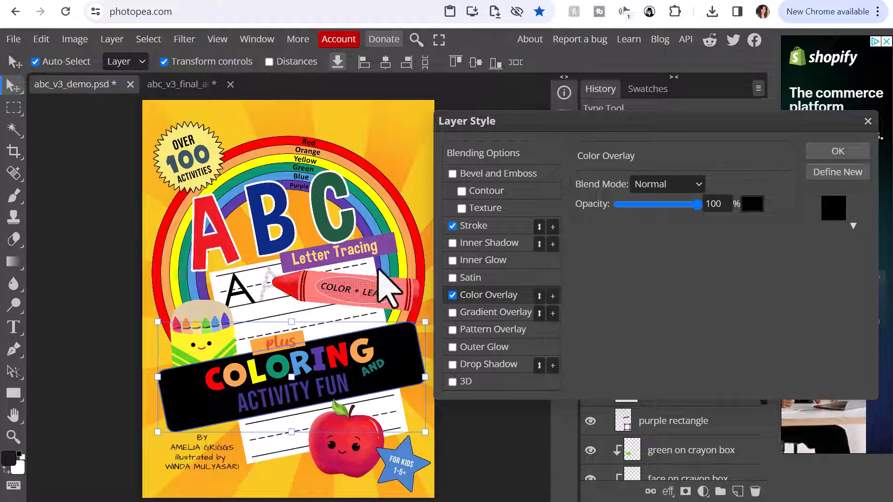
{"action": "left_click", "coordinate": [752, 204]}
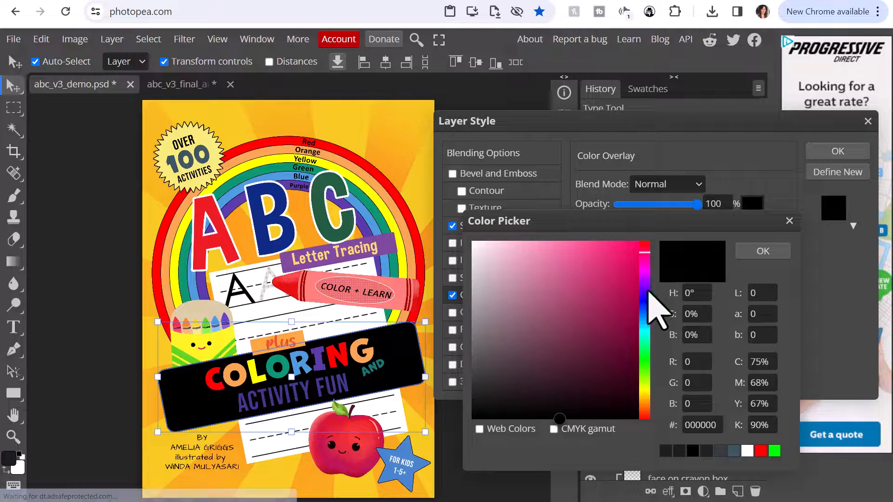
{"action": "left_click_drag", "start_coordinate": [643, 255], "coordinate": [645, 306]}
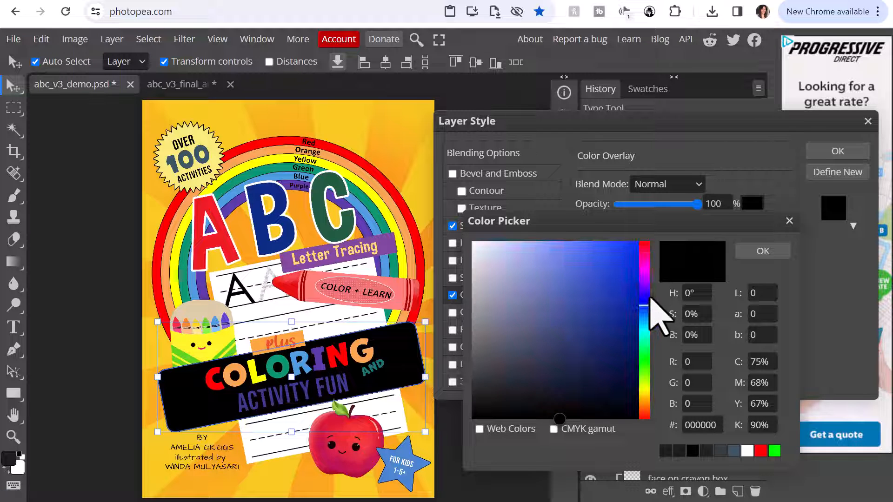
{"action": "left_click", "coordinate": [645, 345]}
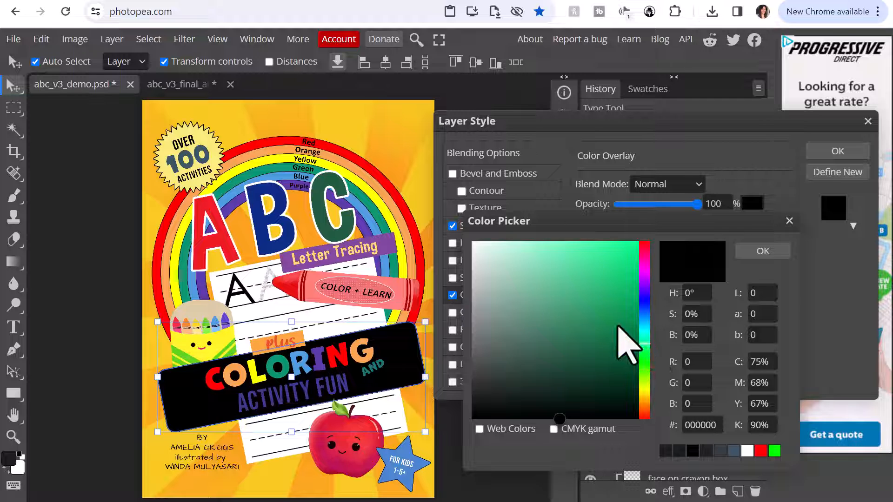
{"action": "left_click", "coordinate": [622, 336]}
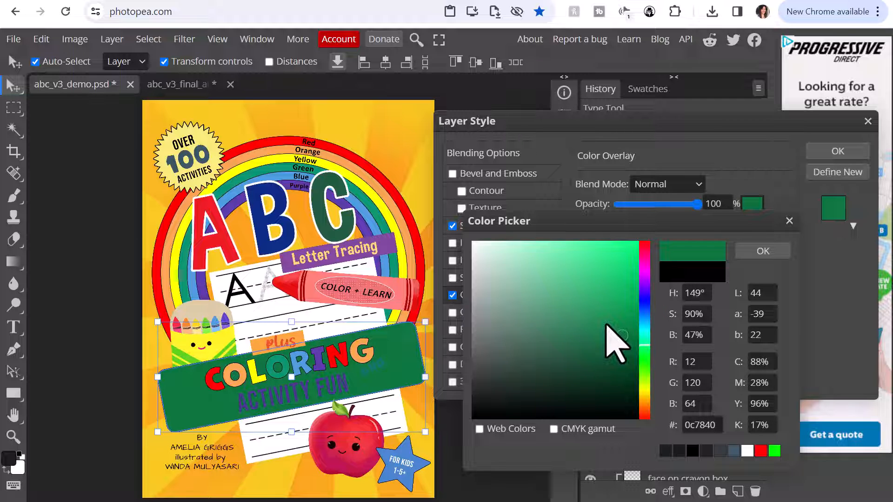
{"action": "left_click", "coordinate": [606, 325]}
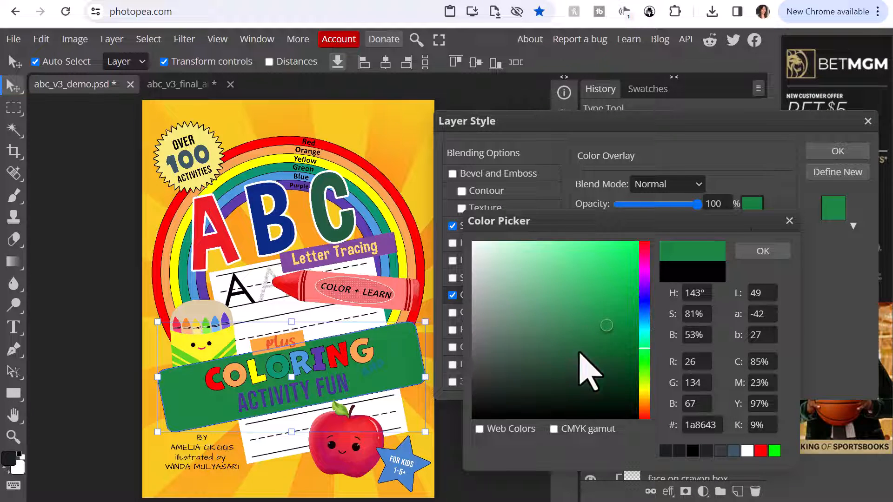
{"action": "left_click", "coordinate": [763, 251]}
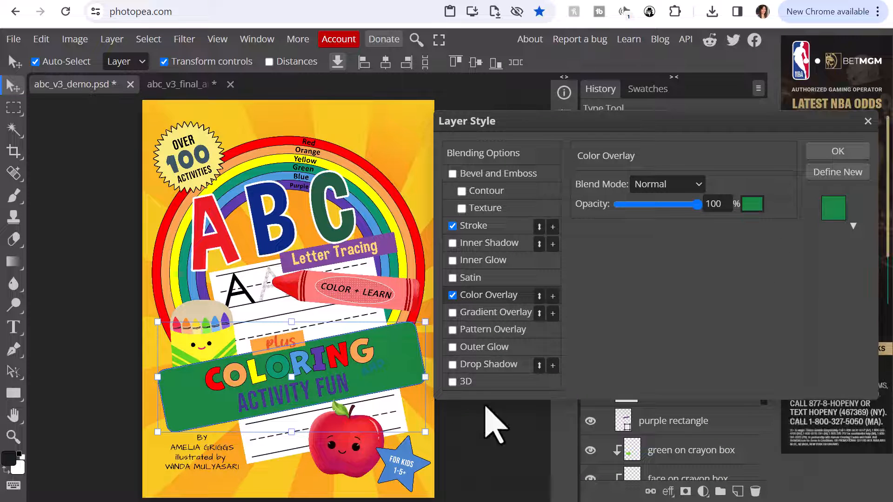
Step: Add a Drop Shadow to the green Rectangle 1 banner, apply the layer style, and deselect the layer
{"action": "left_click", "coordinate": [453, 365]}
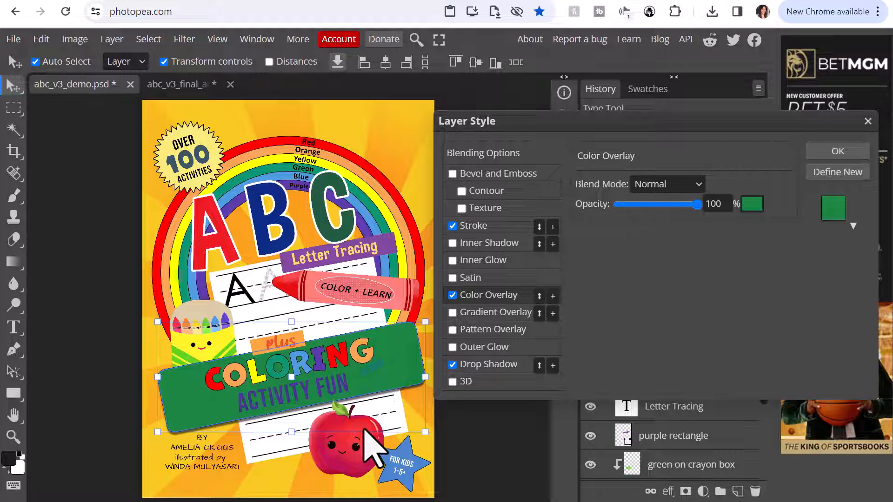
{"action": "left_click", "coordinate": [838, 153]}
{"action": "left_click", "coordinate": [507, 291]}
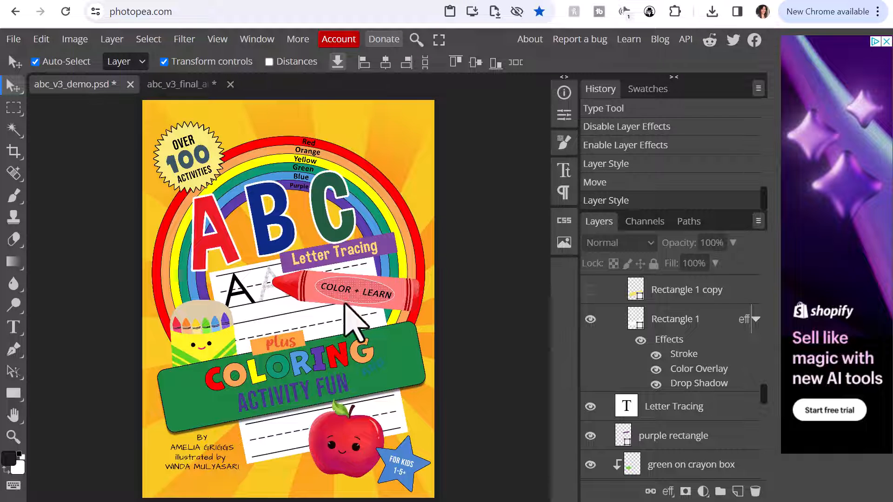
Step: Hide the AND text on the green banner and select the plus text above COLORING
{"action": "left_click", "coordinate": [374, 368]}
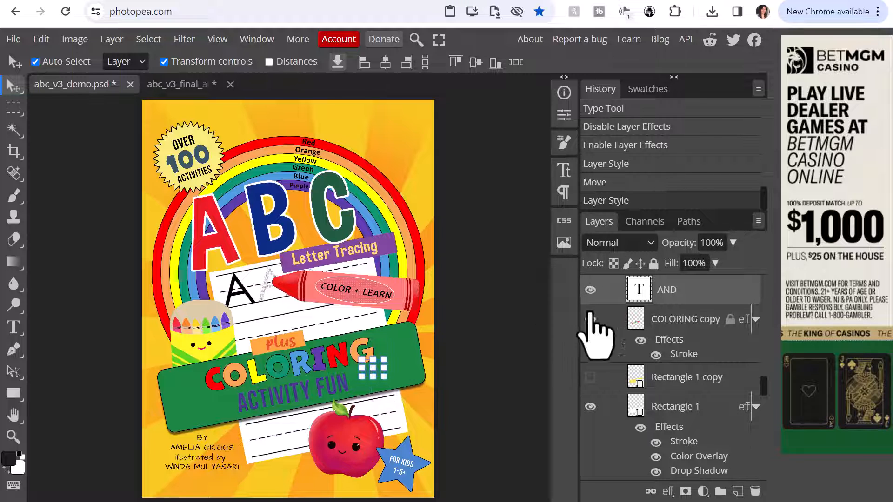
{"action": "left_click", "coordinate": [590, 290]}
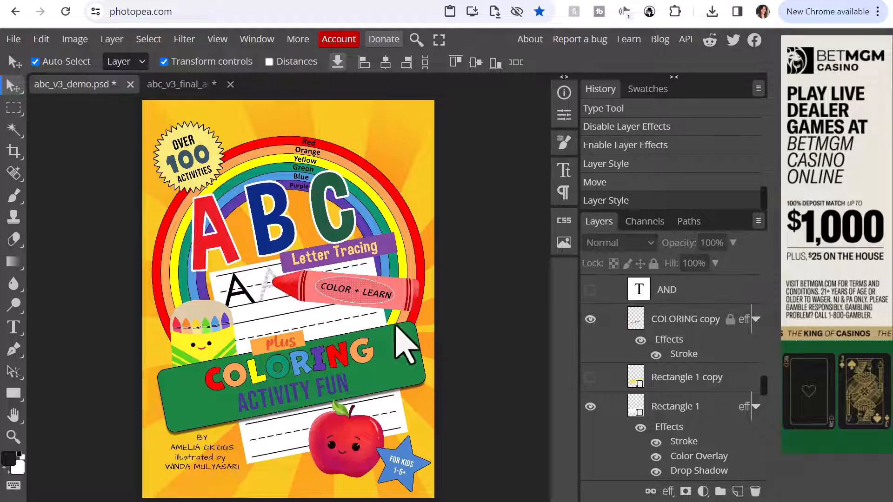
{"action": "left_click", "coordinate": [292, 343]}
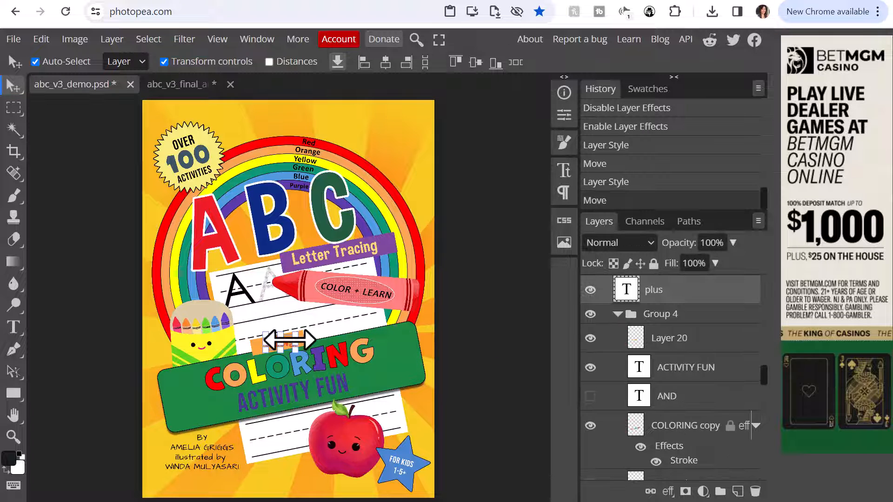
Step: Hide the plus text and Layer 20, the orange patch behind it above COLORING, and clear the layer selection
{"action": "left_click", "coordinate": [590, 290]}
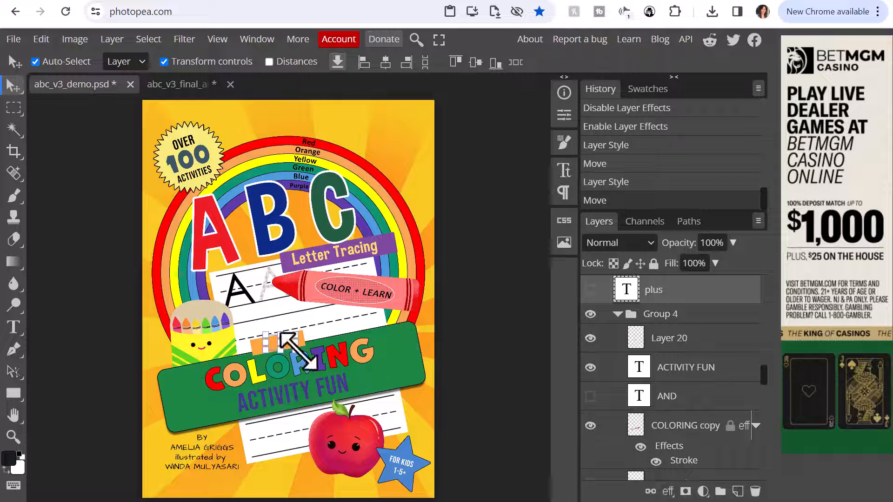
{"action": "right_click", "coordinate": [680, 291]}
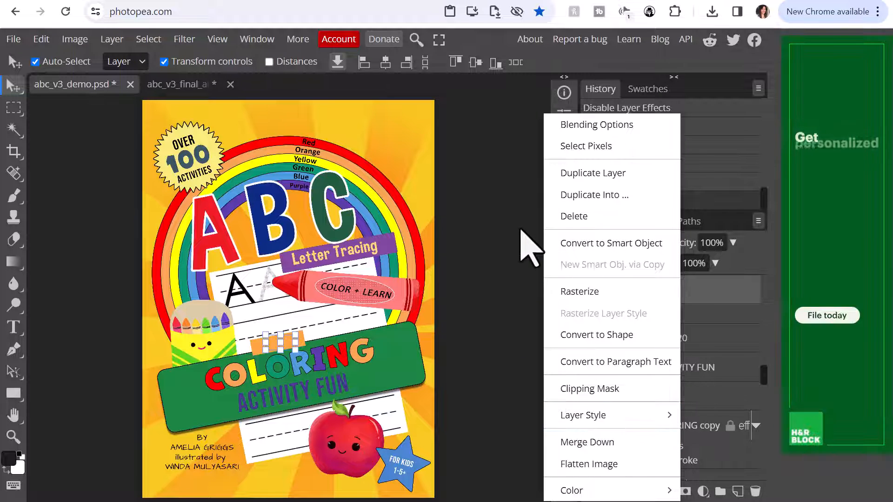
{"action": "left_click", "coordinate": [530, 279]}
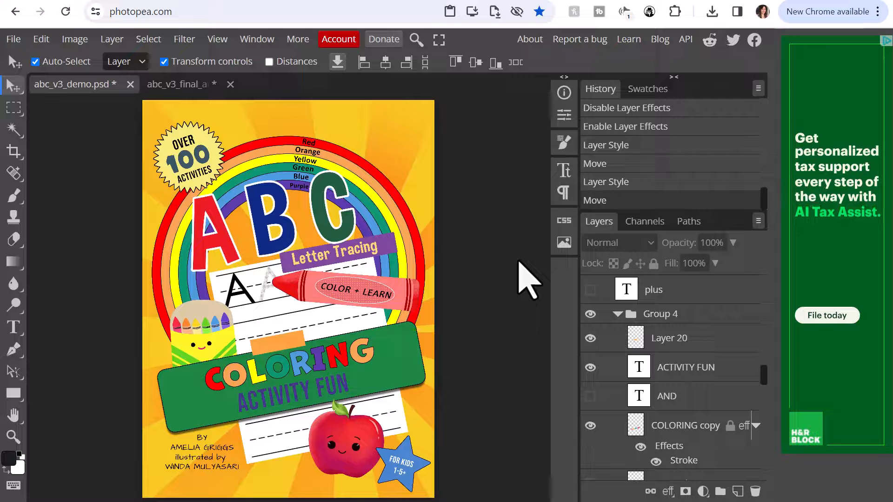
{"action": "left_click", "coordinate": [288, 352]}
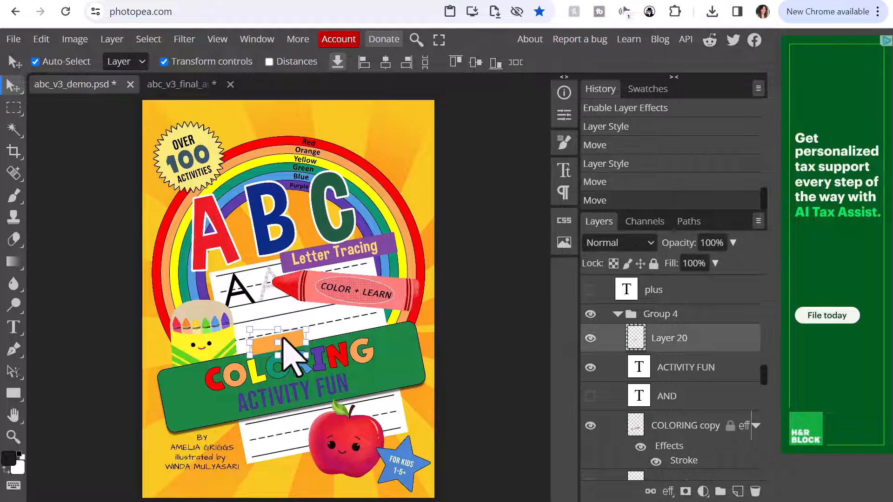
{"action": "left_click", "coordinate": [590, 338]}
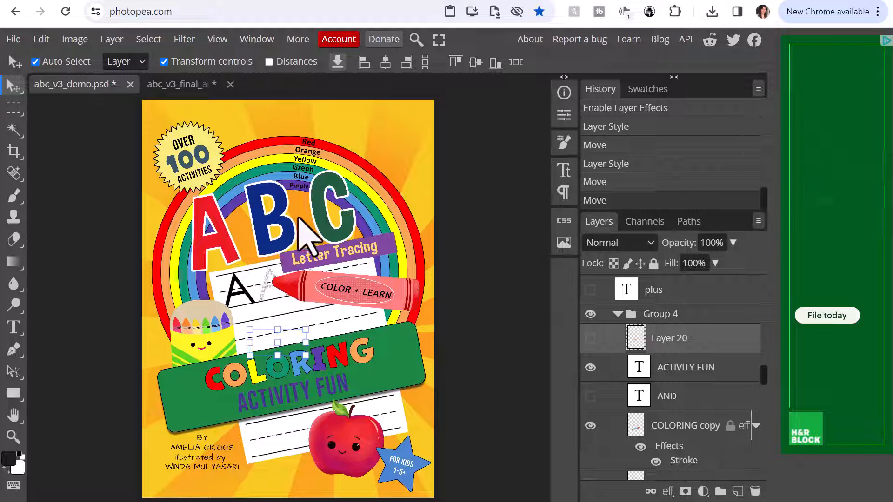
{"action": "left_click", "coordinate": [456, 192]}
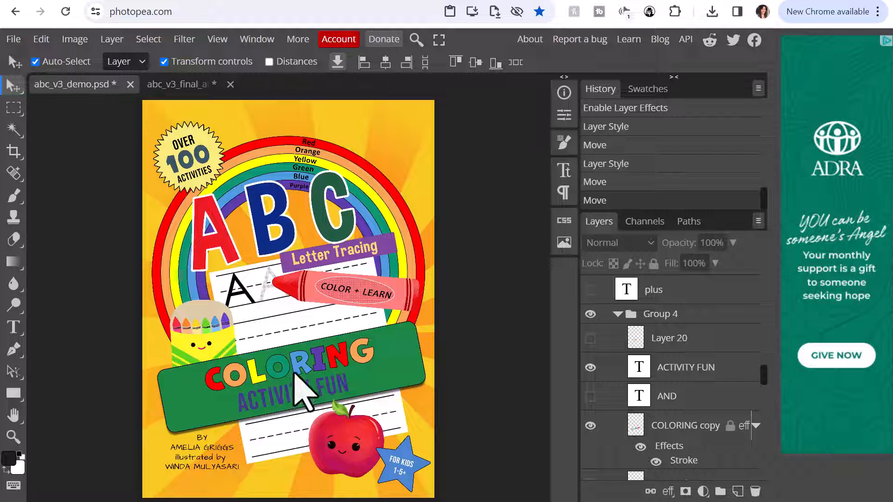
Step: Move the Letter Tracing text down below the crayon, just above the green banner, and hide the purple rectangle that was behind it
{"action": "mouse_move", "coordinate": [374, 268]}
{"action": "left_mouse_down"}
{"action": "mouse_move", "coordinate": [419, 379]}
{"action": "mouse_move", "coordinate": [425, 364]}
{"action": "mouse_move", "coordinate": [372, 313]}
{"action": "mouse_move", "coordinate": [379, 321]}
{"action": "left_mouse_up"}
{"action": "left_click", "coordinate": [371, 251]}
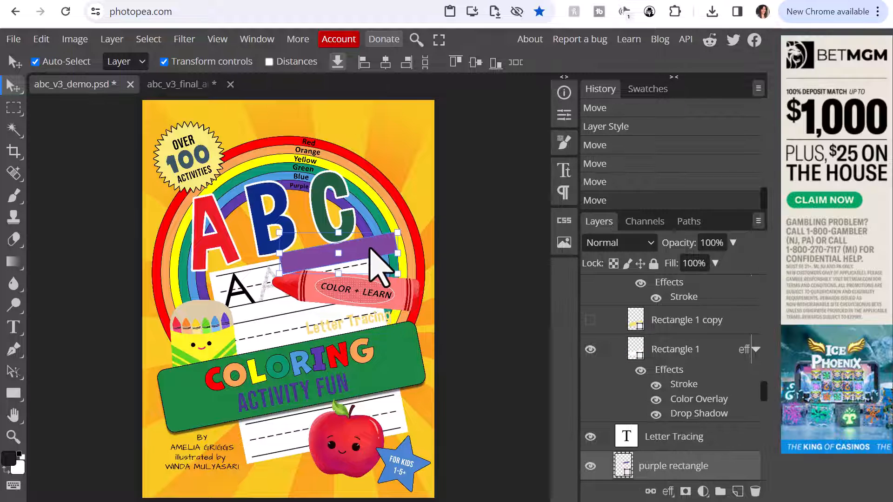
{"action": "left_click", "coordinate": [590, 466]}
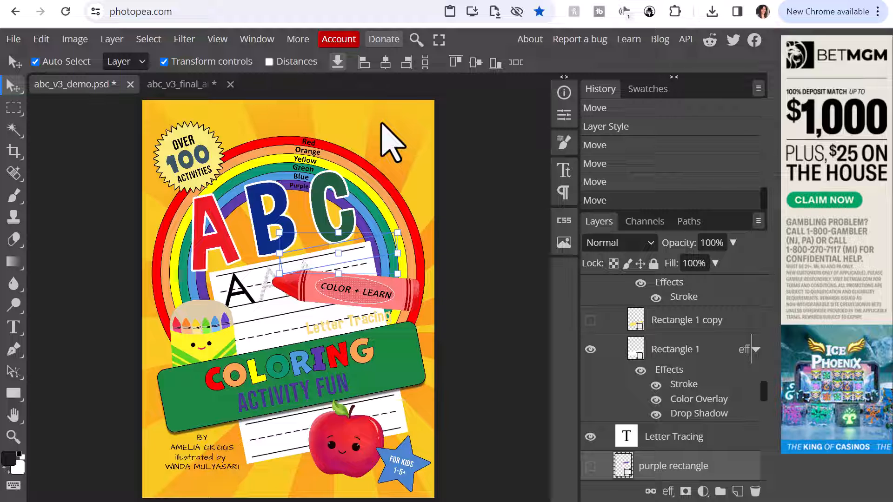
Step: Recolour the ACTIVITY FUN text white (ffffff) and change its font to ABeeZee
{"action": "left_click", "coordinate": [300, 392]}
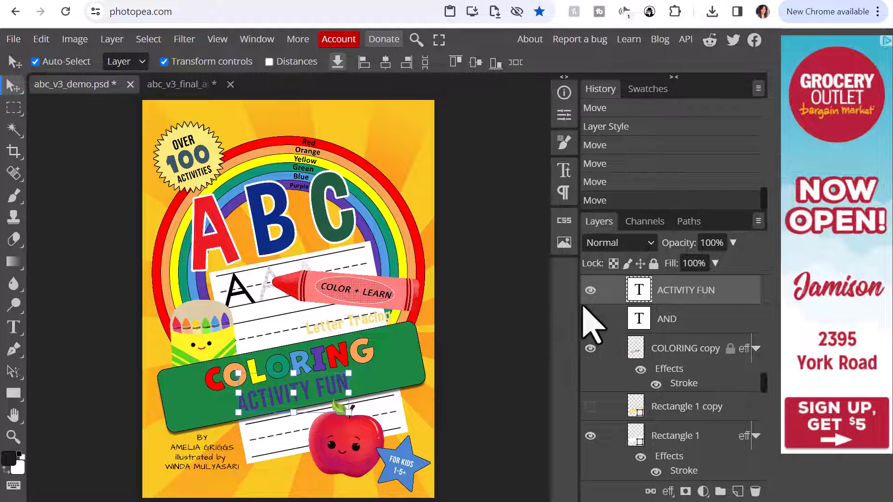
{"action": "left_click", "coordinate": [564, 169]}
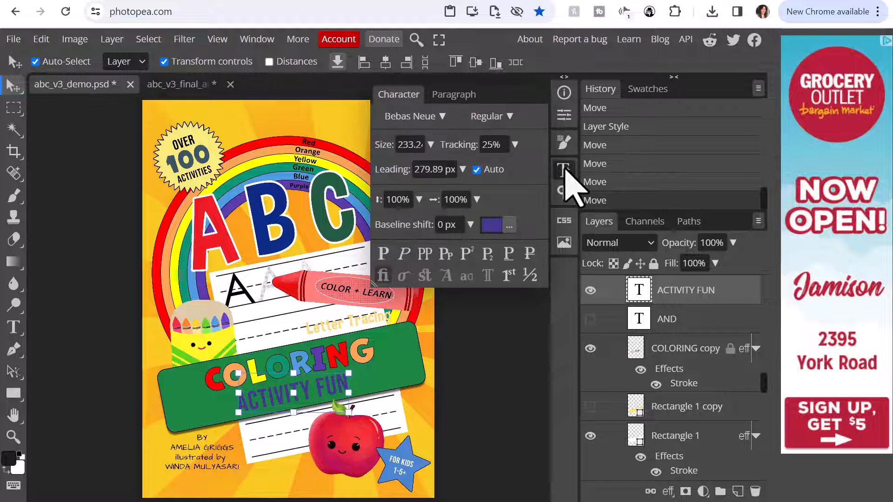
{"action": "left_click", "coordinate": [509, 225]}
{"action": "left_click", "coordinate": [516, 246]}
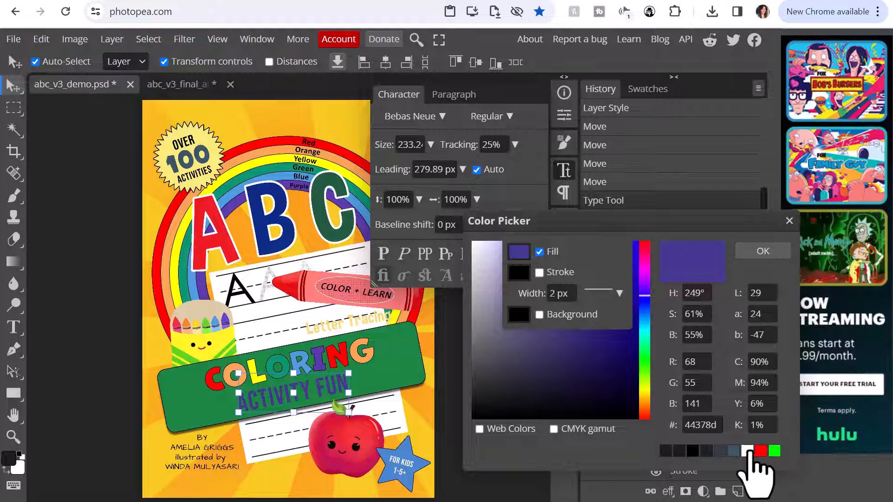
{"action": "left_click", "coordinate": [746, 451]}
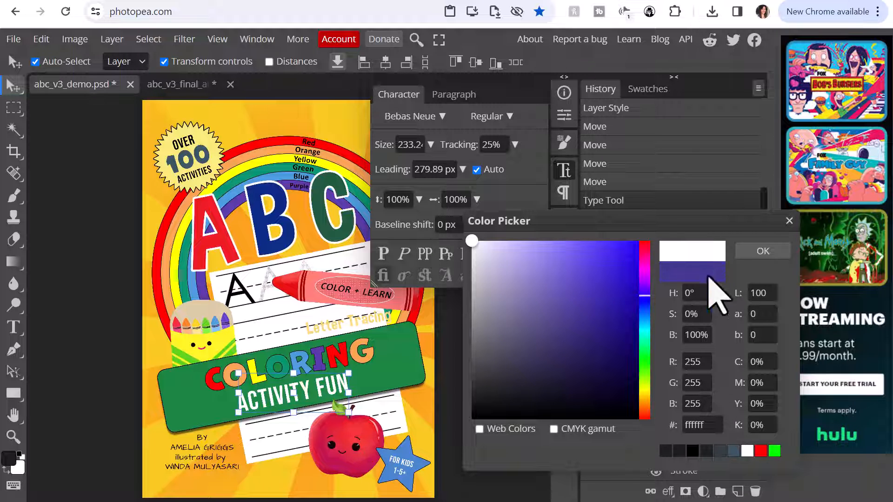
{"action": "left_click", "coordinate": [761, 251]}
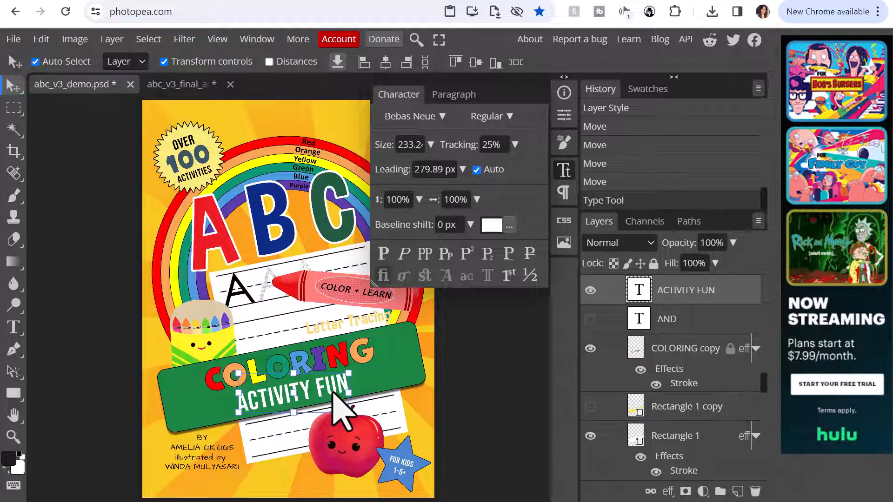
{"action": "left_click", "coordinate": [441, 118]}
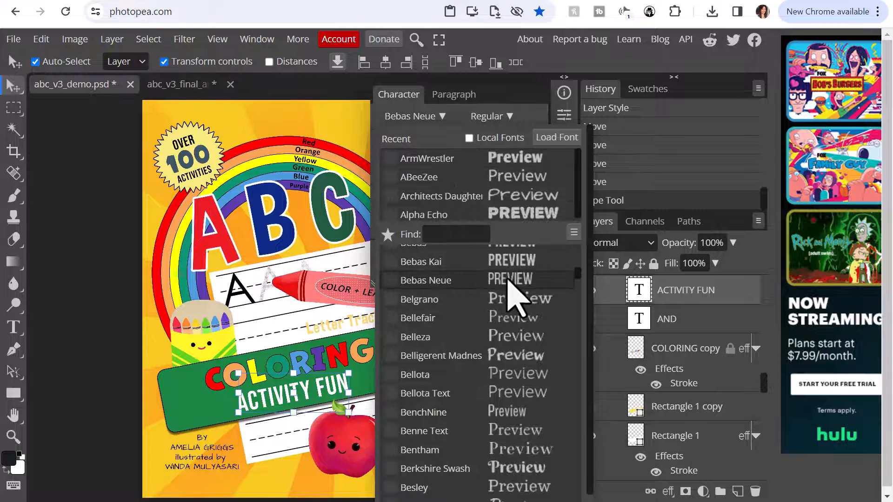
{"action": "left_click", "coordinate": [437, 184]}
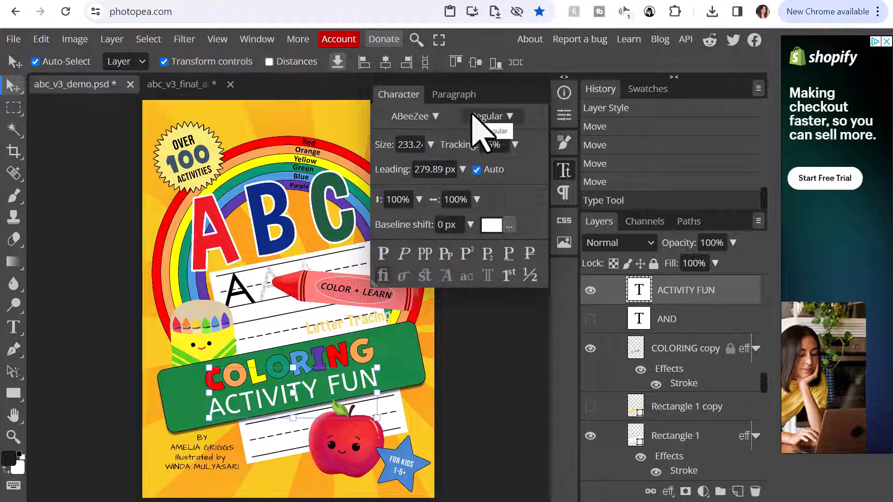
Step: Scale the ACTIVITY FUN text to about 61% and place it near the lower-left end of the green banner
{"action": "left_click", "coordinate": [431, 146]}
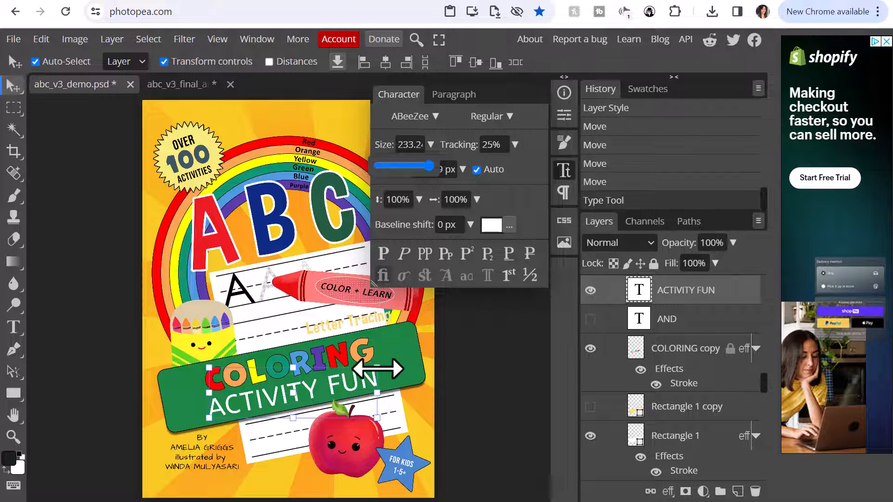
{"action": "left_click_drag", "start_coordinate": [377, 369], "coordinate": [282, 414]}
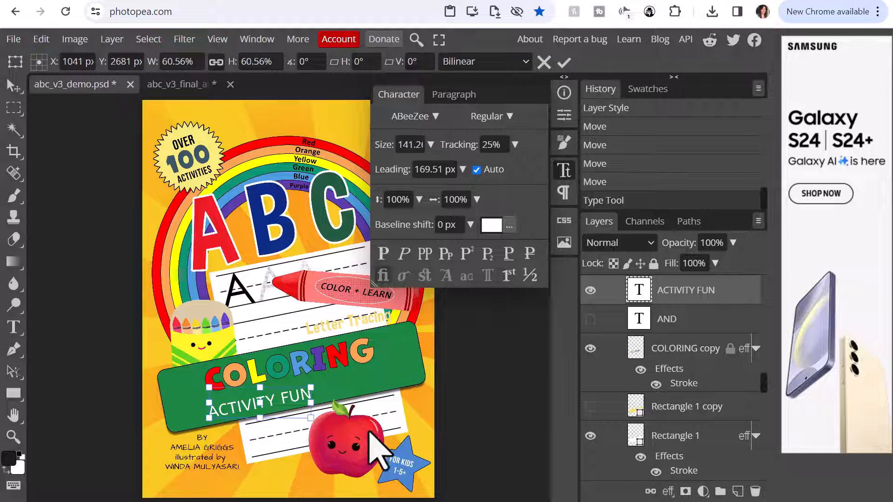
{"action": "key", "text": "Down"}
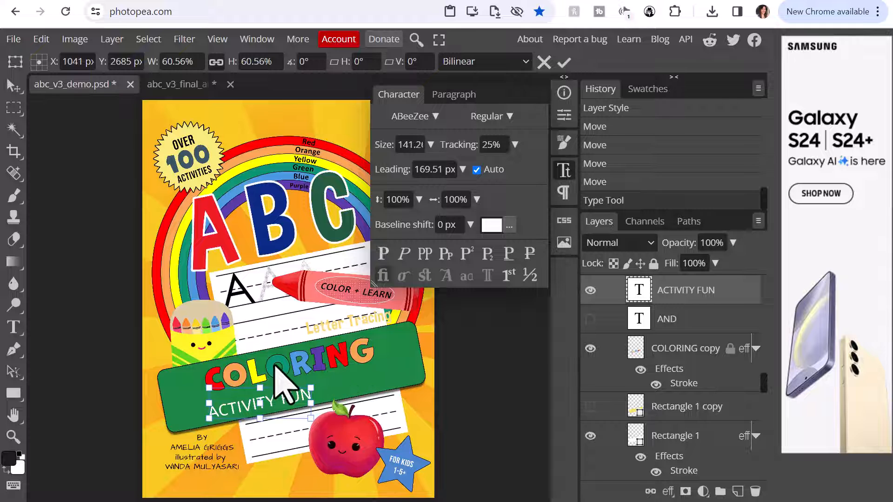
{"action": "key", "text": "Down"}
{"action": "key", "text": "Down"}
{"action": "key", "text": "Left"}
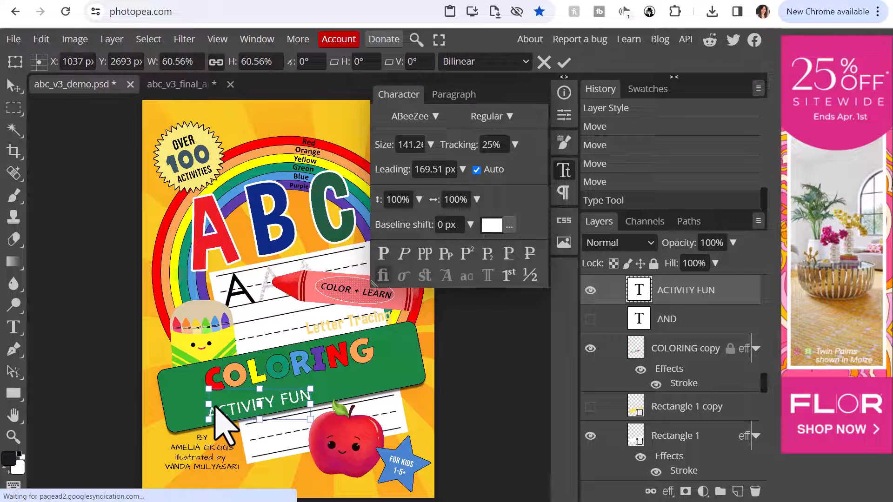
{"action": "mouse_move", "coordinate": [226, 405]}
{"action": "left_mouse_down"}
{"action": "mouse_move", "coordinate": [205, 408]}
{"action": "mouse_move", "coordinate": [234, 418]}
{"action": "mouse_move", "coordinate": [230, 427]}
{"action": "mouse_move", "coordinate": [228, 404]}
{"action": "mouse_move", "coordinate": [227, 414]}
{"action": "left_mouse_up"}
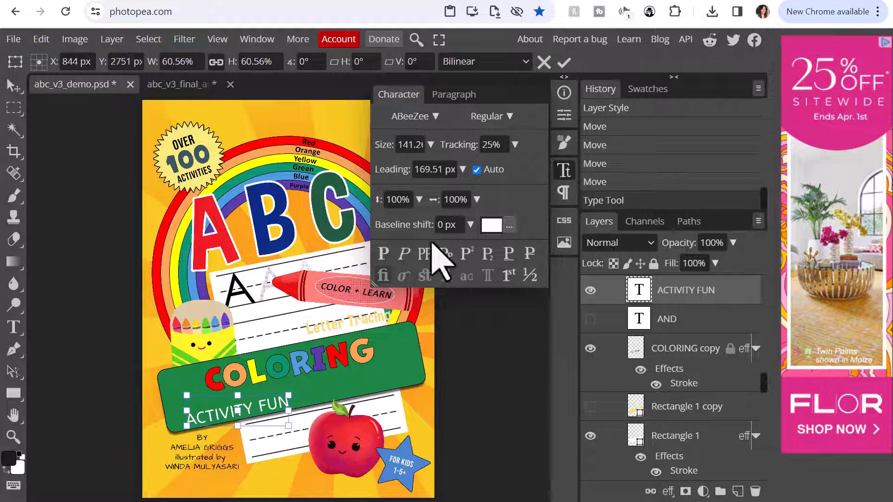
{"action": "left_click", "coordinate": [568, 171]}
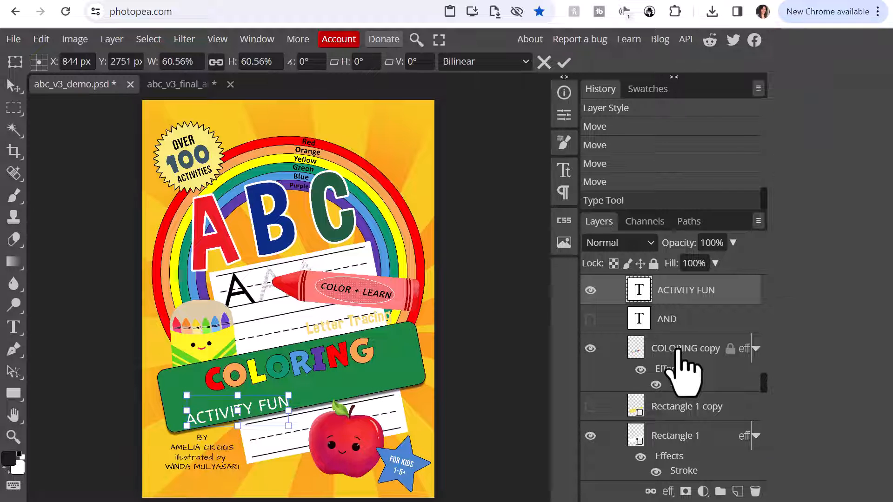
Step: Shift the COLORING copy lettering slightly left on the green banner
{"action": "left_click", "coordinate": [679, 368]}
{"action": "left_click", "coordinate": [350, 340]}
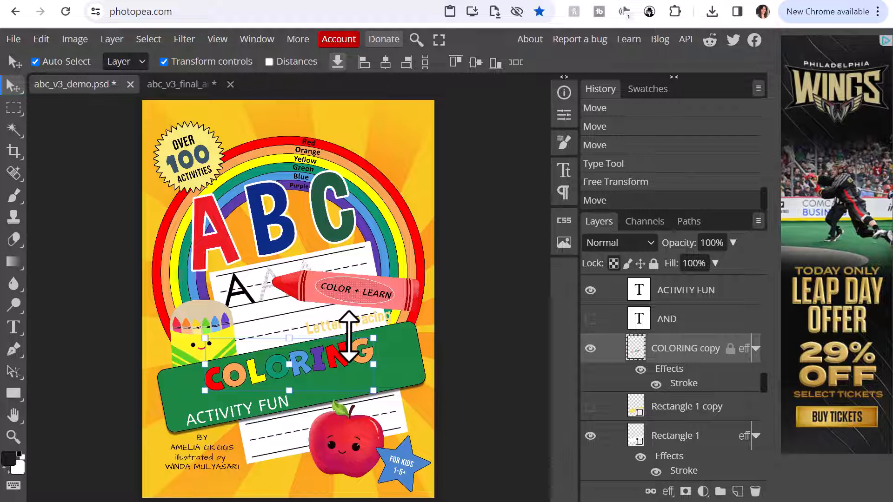
{"action": "key", "text": "Left"}
{"action": "key", "text": "Left"}
{"action": "key", "text": "Left"}
{"action": "key", "text": "Left"}
{"action": "key", "text": "Left"}
{"action": "key", "text": "Left"}
{"action": "key", "text": "Left"}
{"action": "key", "text": "Left"}
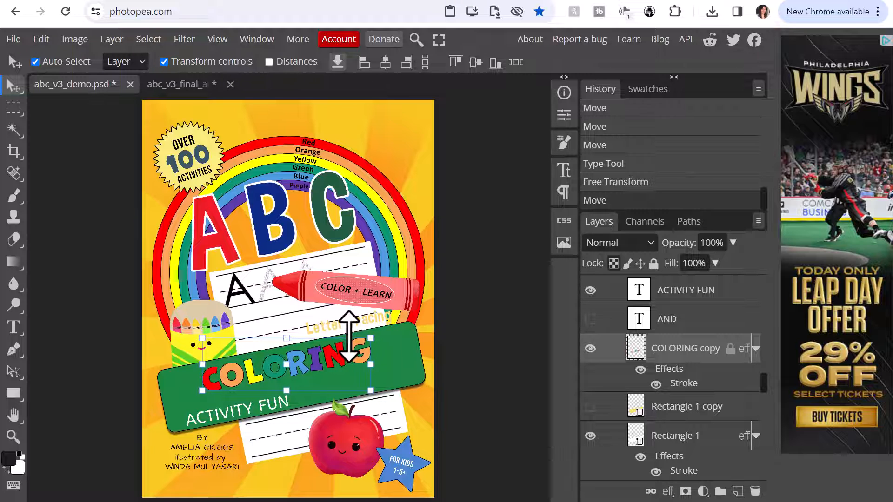
{"action": "key", "text": "Left"}
{"action": "key", "text": "Left"}
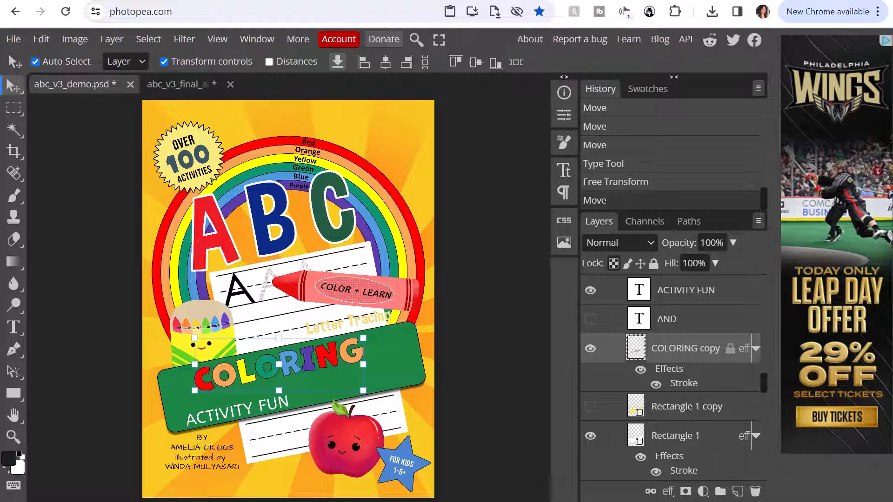
Step: Move the green Rectangle 1 banner slightly upward and deselect it
{"action": "left_click", "coordinate": [266, 365]}
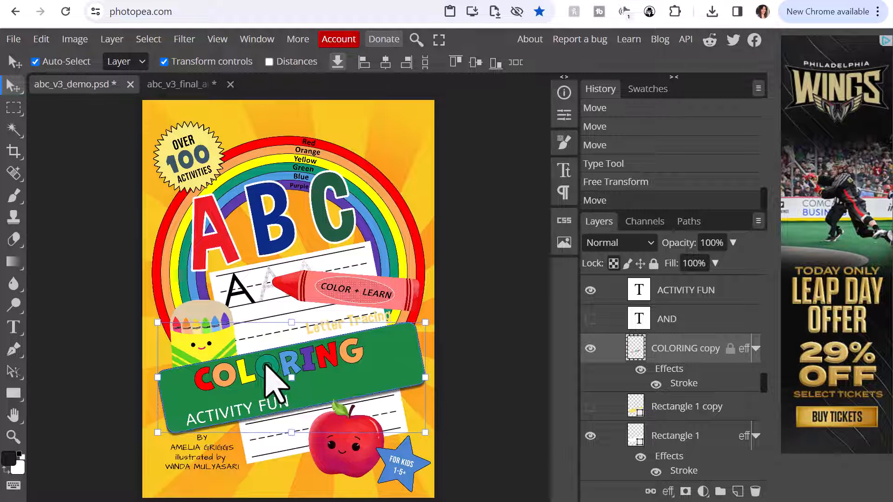
{"action": "left_click_drag", "start_coordinate": [265, 365], "coordinate": [267, 361]}
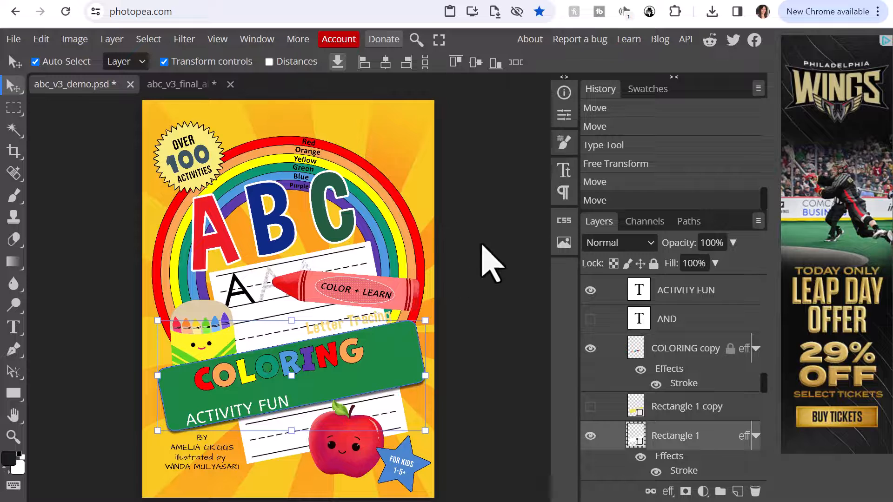
{"action": "left_click", "coordinate": [481, 245]}
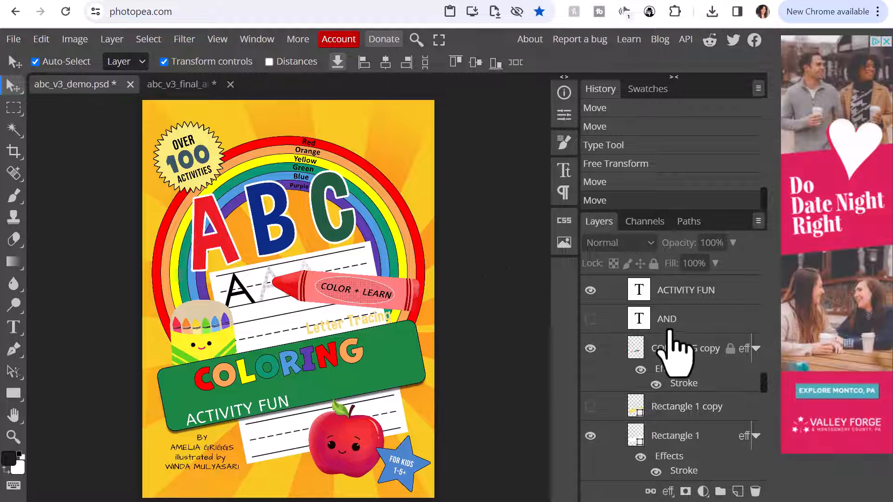
Step: Scale the COLORING copy lettering to about 103% at the banner's left end and compare the layout with the abc_v3_final cover
{"action": "left_click", "coordinate": [690, 352]}
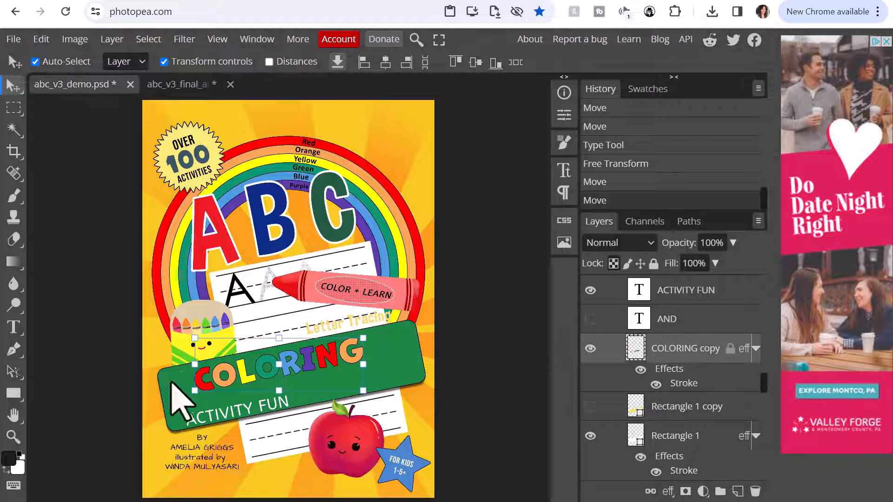
{"action": "left_click_drag", "start_coordinate": [195, 365], "coordinate": [163, 369]}
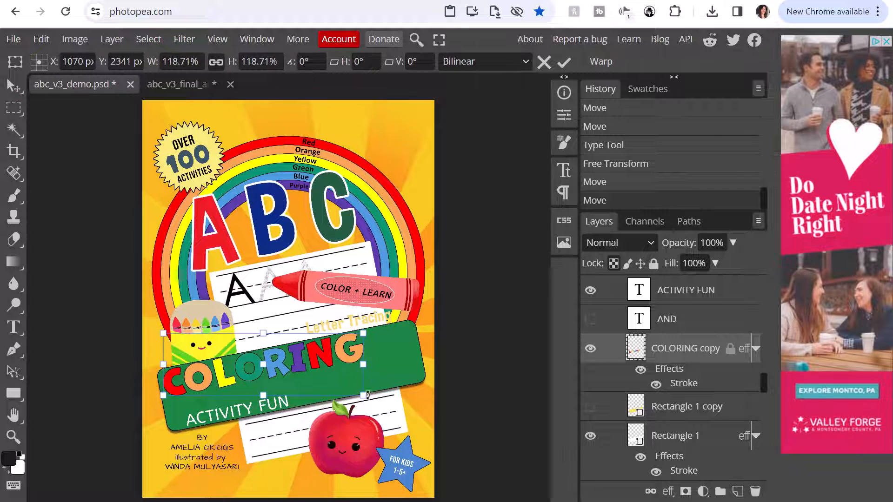
{"action": "left_click_drag", "start_coordinate": [360, 396], "coordinate": [332, 373]}
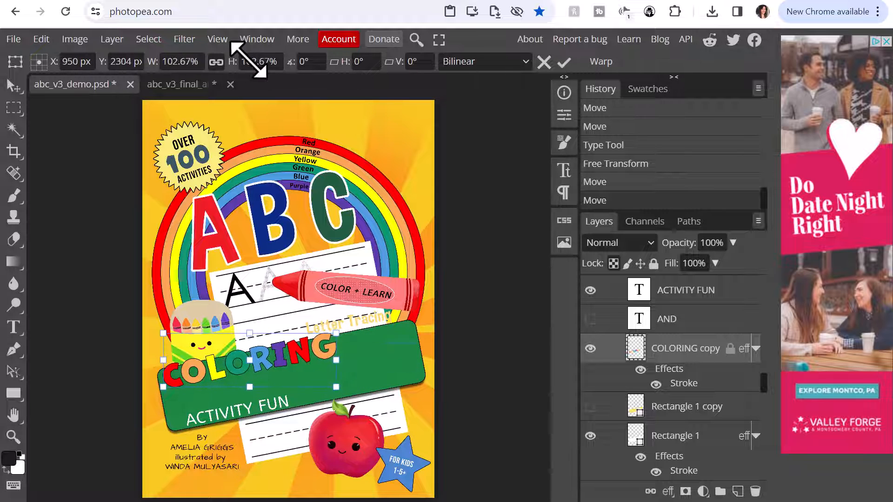
{"action": "left_click", "coordinate": [180, 85]}
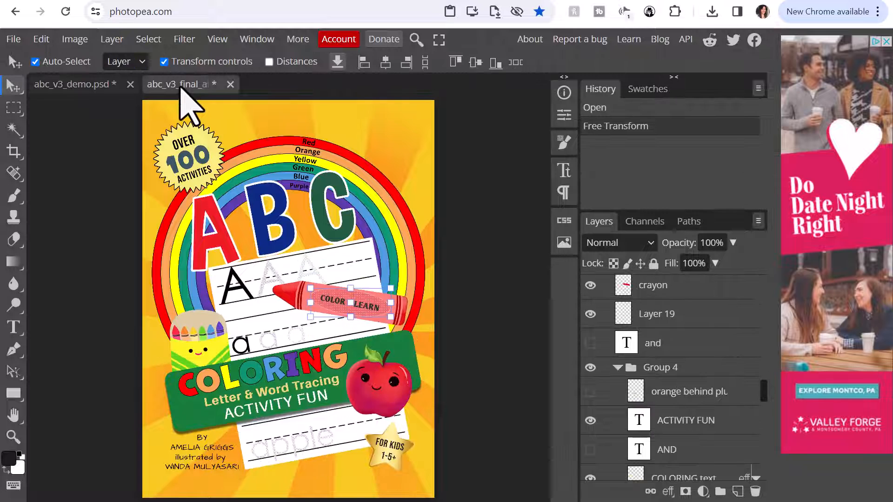
{"action": "left_click", "coordinate": [92, 85]}
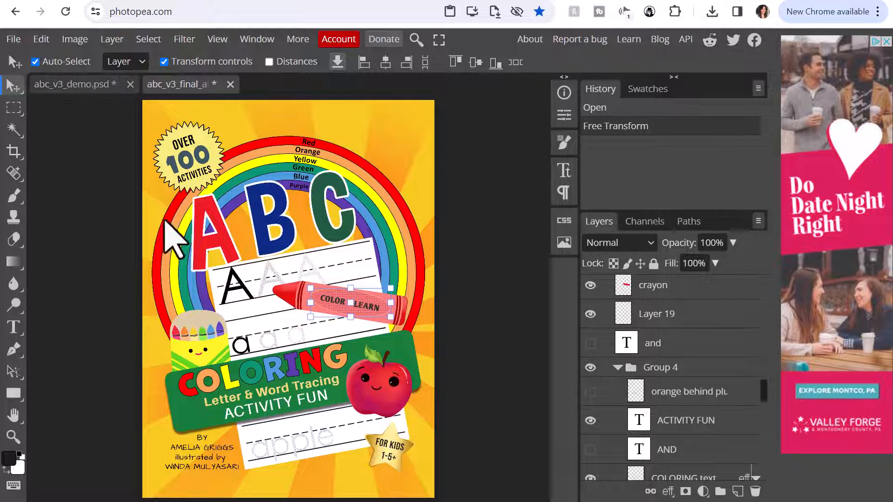
Step: Undo the accidental downward move of the green banner and reselect the COLORING copy lettering
{"action": "left_click", "coordinate": [276, 381]}
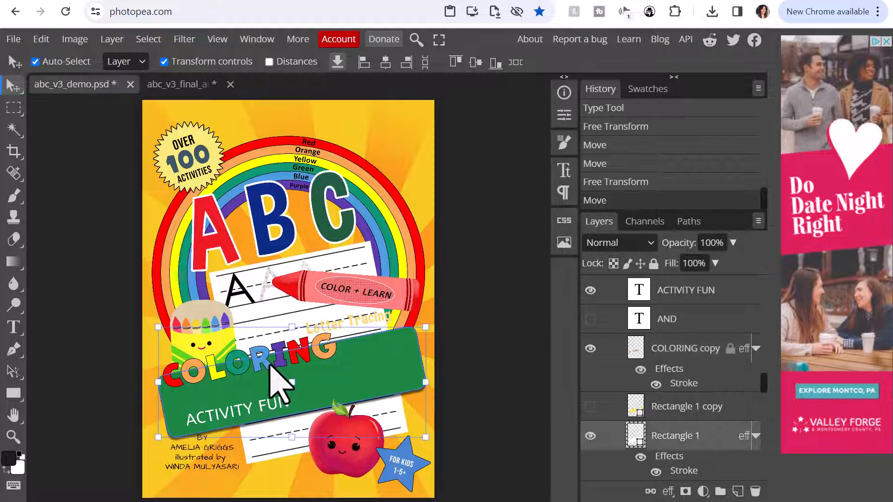
{"action": "key", "text": "ctrl+z"}
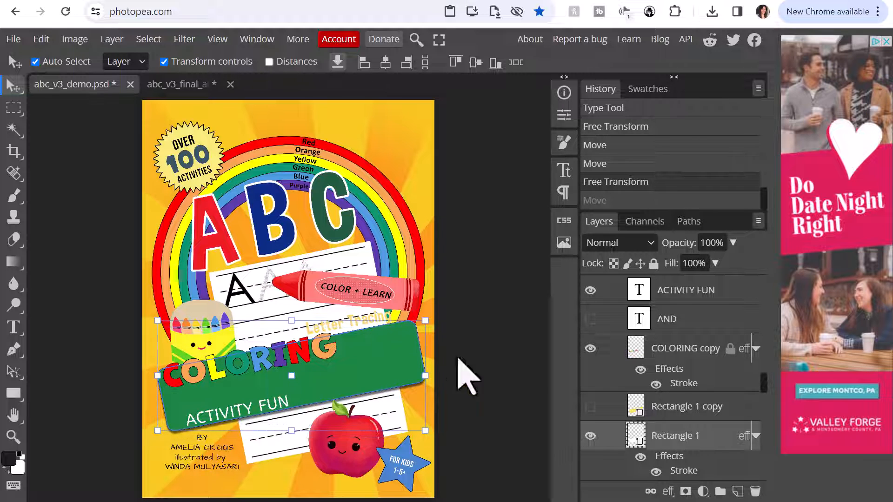
{"action": "left_click", "coordinate": [689, 356]}
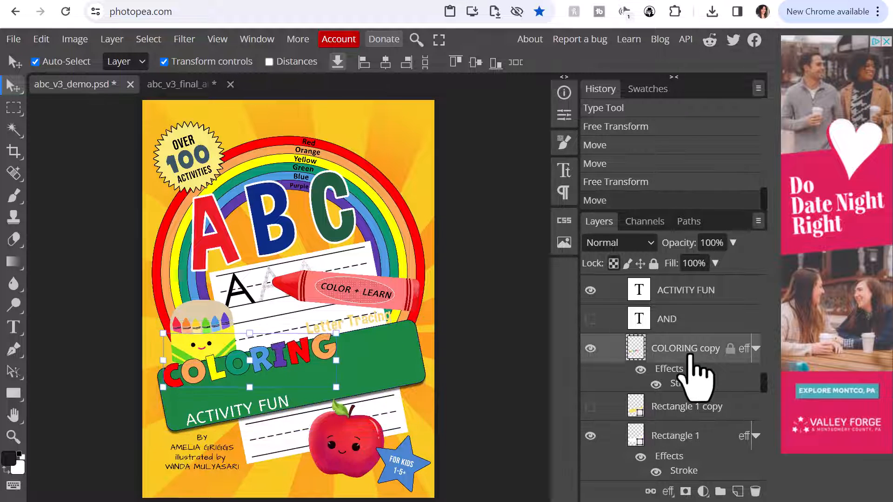
Step: Nudge the COLORING copy lettering slightly down on the green banner
{"action": "key", "text": "shift+Down"}
{"action": "key", "text": "shift+Down"}
{"action": "key", "text": "shift+Down"}
{"action": "key", "text": "shift+Down"}
{"action": "key", "text": "shift+Down"}
{"action": "key", "text": "shift+Down"}
{"action": "key", "text": "shift+Down"}
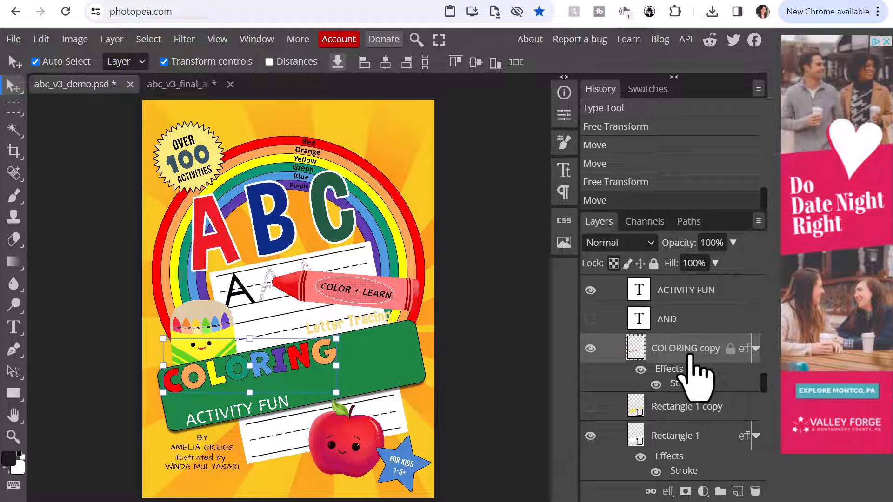
Step: Raise the Letter Tracing text layer to just below COLORING copy and move the text onto the green banner beneath the COLORING lettering
{"action": "left_click", "coordinate": [352, 325]}
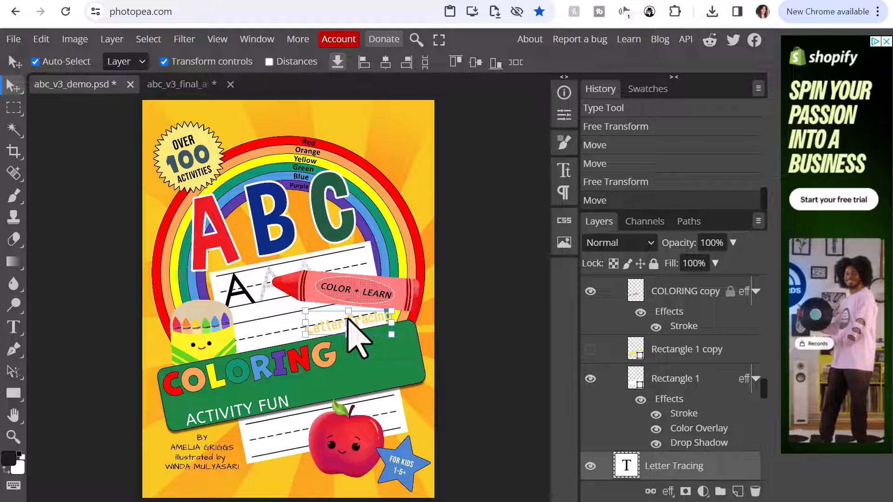
{"action": "left_click", "coordinate": [175, 86]}
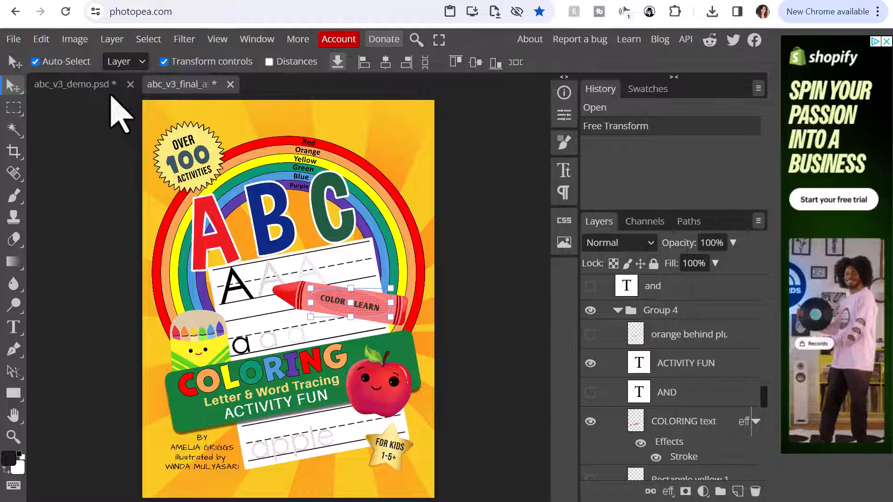
{"action": "left_click", "coordinate": [87, 84]}
{"action": "mouse_move", "coordinate": [352, 333]}
{"action": "left_mouse_down"}
{"action": "mouse_move", "coordinate": [342, 336]}
{"action": "mouse_move", "coordinate": [352, 346]}
{"action": "mouse_move", "coordinate": [345, 323]}
{"action": "left_mouse_up"}
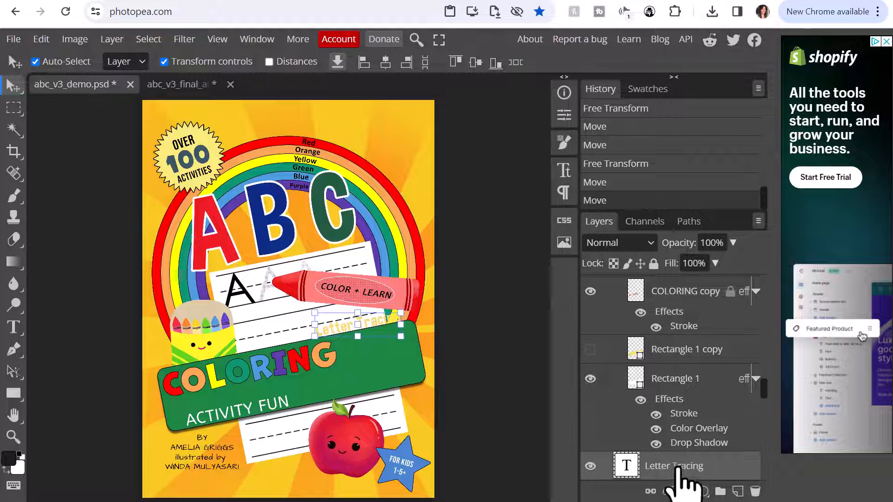
{"action": "mouse_move", "coordinate": [681, 474]}
{"action": "left_mouse_down"}
{"action": "mouse_move", "coordinate": [677, 345]}
{"action": "mouse_move", "coordinate": [672, 353]}
{"action": "left_mouse_up"}
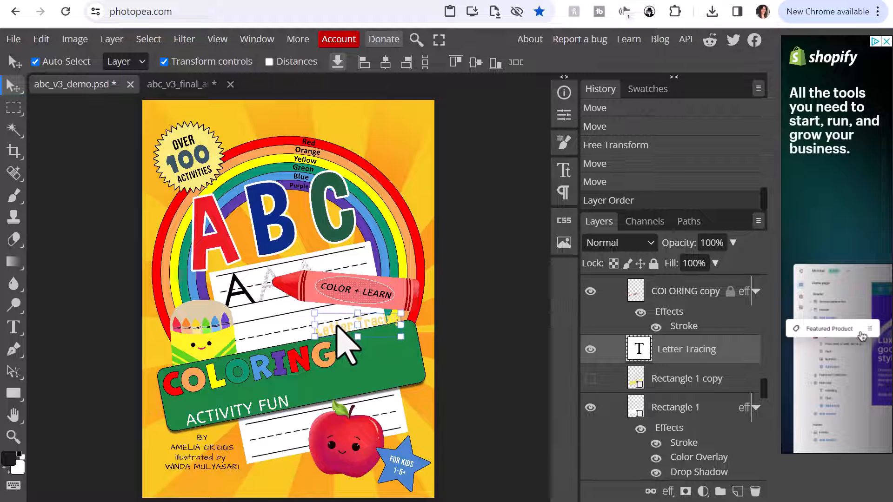
{"action": "mouse_move", "coordinate": [349, 339]}
{"action": "left_mouse_down"}
{"action": "mouse_move", "coordinate": [361, 349]}
{"action": "mouse_move", "coordinate": [299, 378]}
{"action": "mouse_move", "coordinate": [237, 391]}
{"action": "mouse_move", "coordinate": [235, 409]}
{"action": "mouse_move", "coordinate": [257, 395]}
{"action": "mouse_move", "coordinate": [203, 402]}
{"action": "left_mouse_up"}
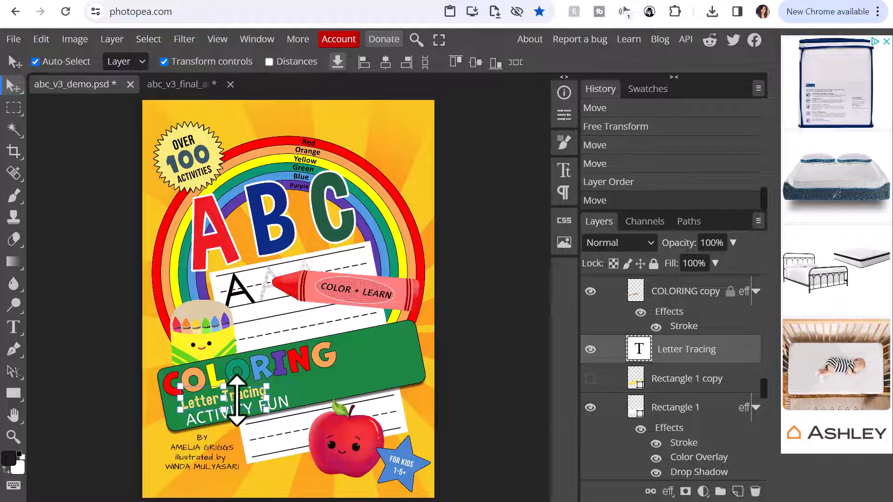
{"action": "double_click", "coordinate": [240, 409]}
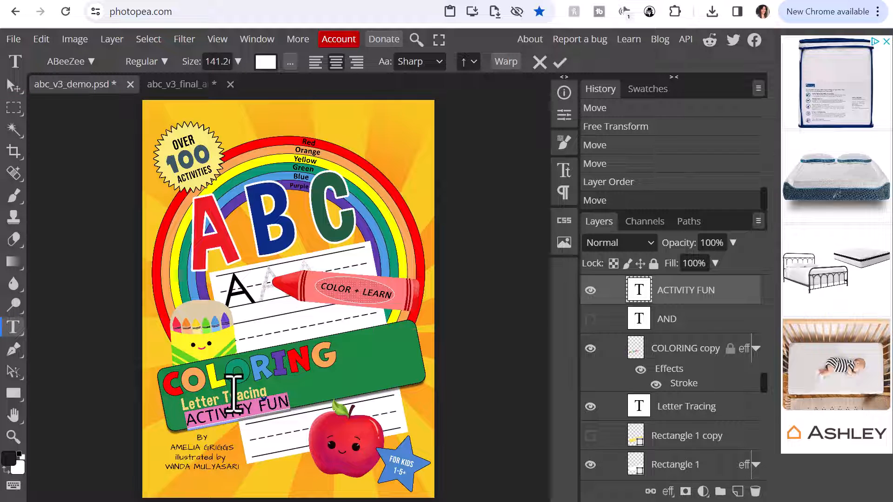
{"action": "left_click", "coordinate": [234, 393]}
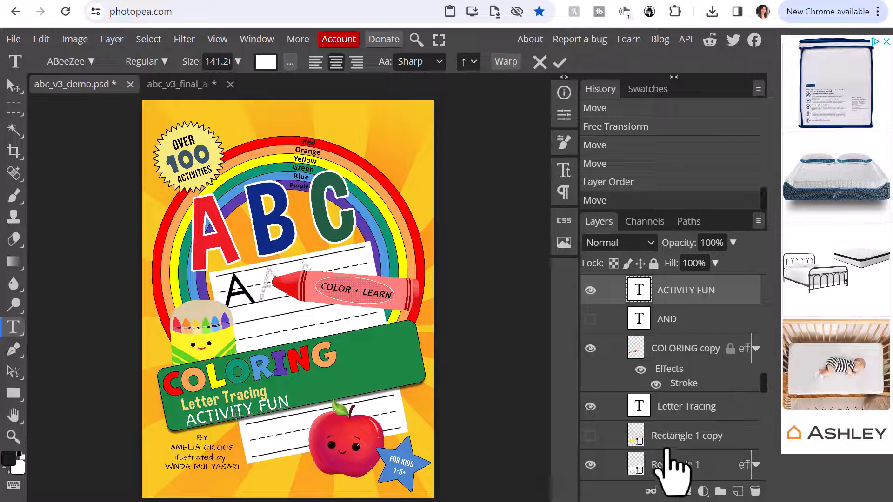
{"action": "left_click", "coordinate": [677, 409]}
{"action": "key", "text": "v"}
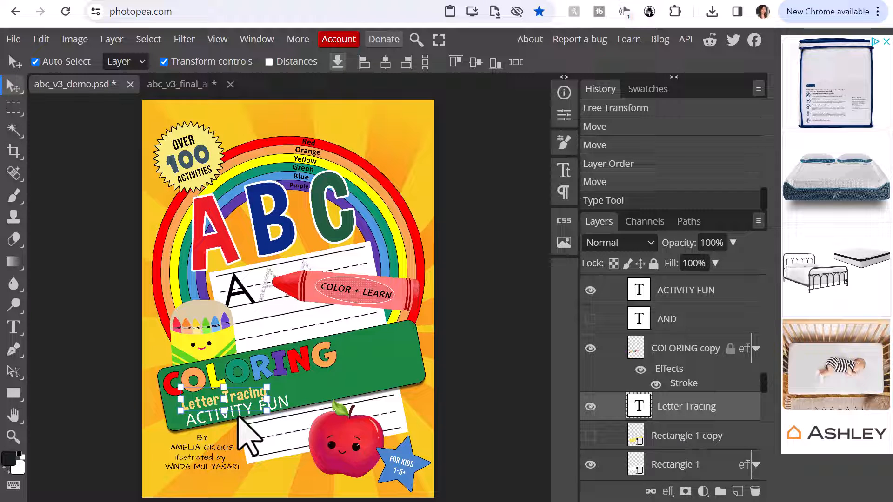
Step: Enlarge the Letter Tracing text to about 134% and move it beside ACTIVITY FUN, over the top of the apple
{"action": "left_click", "coordinate": [210, 403]}
{"action": "left_click", "coordinate": [683, 405]}
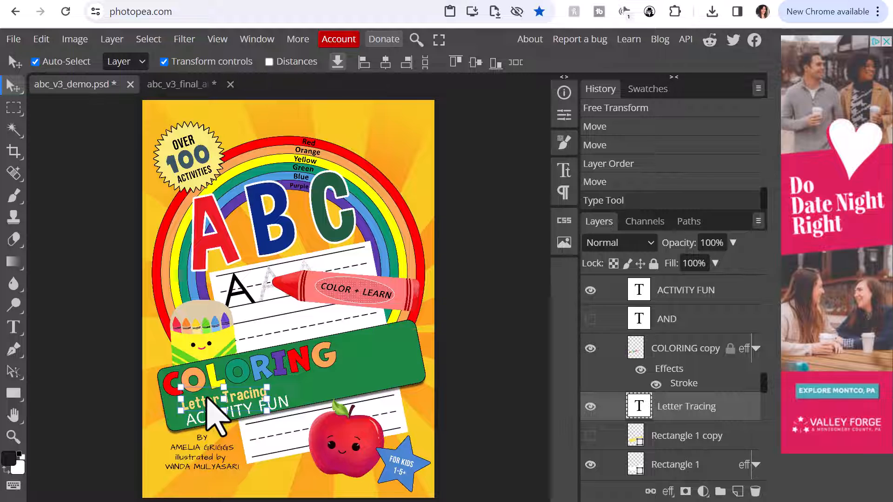
{"action": "mouse_move", "coordinate": [268, 386]}
{"action": "left_mouse_down"}
{"action": "mouse_move", "coordinate": [273, 368]}
{"action": "mouse_move", "coordinate": [289, 365]}
{"action": "mouse_move", "coordinate": [290, 383]}
{"action": "left_mouse_up"}
{"action": "mouse_move", "coordinate": [181, 403]}
{"action": "left_mouse_down"}
{"action": "mouse_move", "coordinate": [169, 403]}
{"action": "mouse_move", "coordinate": [221, 397]}
{"action": "left_mouse_up"}
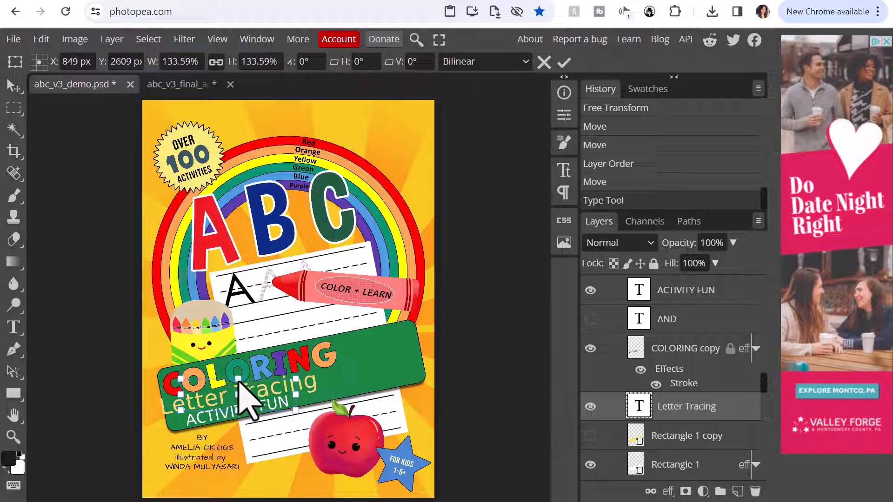
{"action": "mouse_move", "coordinate": [330, 324]}
{"action": "left_mouse_down"}
{"action": "mouse_move", "coordinate": [354, 315]}
{"action": "mouse_move", "coordinate": [296, 195]}
{"action": "left_mouse_up"}
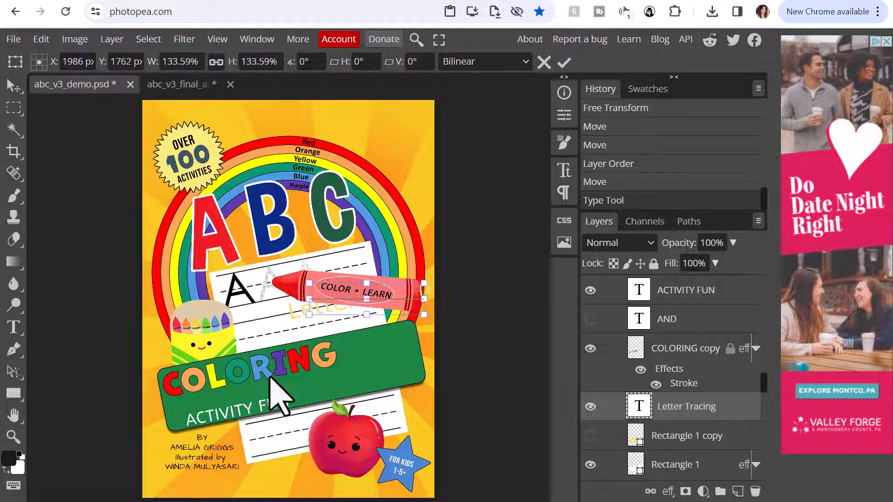
{"action": "mouse_move", "coordinate": [296, 393]}
{"action": "left_mouse_down"}
{"action": "mouse_move", "coordinate": [320, 393]}
{"action": "mouse_move", "coordinate": [359, 375]}
{"action": "mouse_move", "coordinate": [390, 392]}
{"action": "left_mouse_up"}
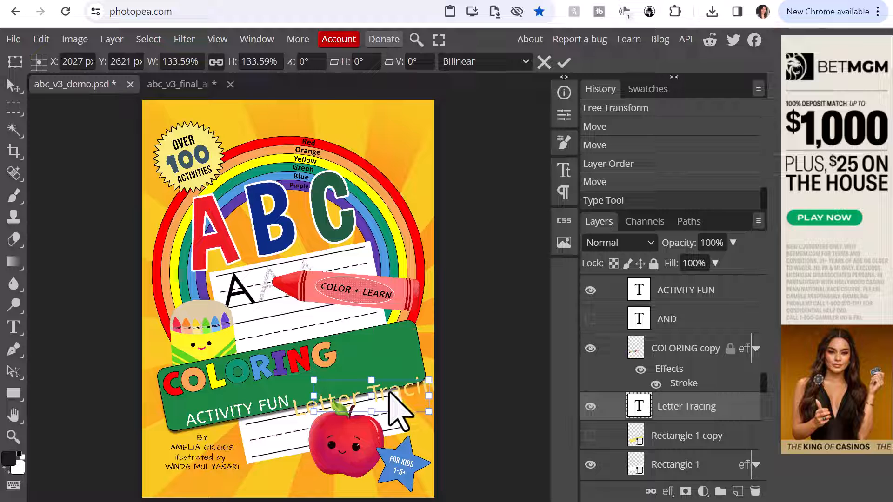
{"action": "key", "text": "Return"}
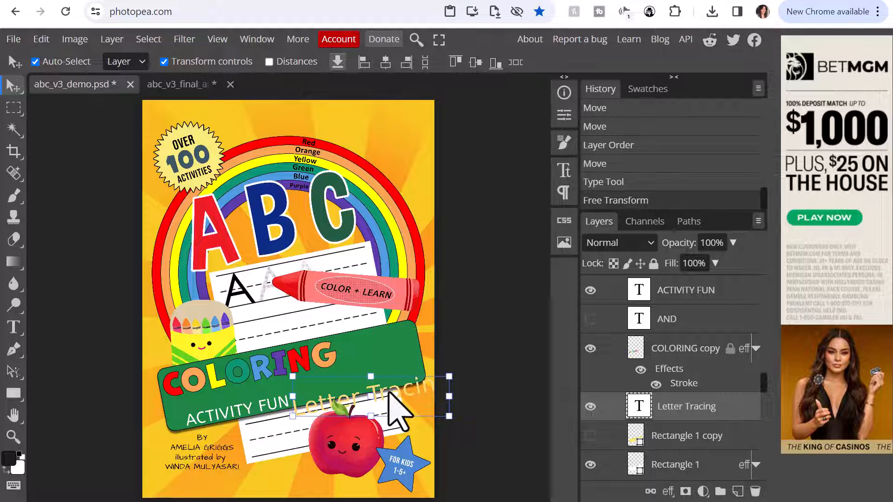
Step: Change the Letter Tracing text to "Letter & Word Tracing" and shrink it to a font size of about 129
{"action": "double_click", "coordinate": [390, 393]}
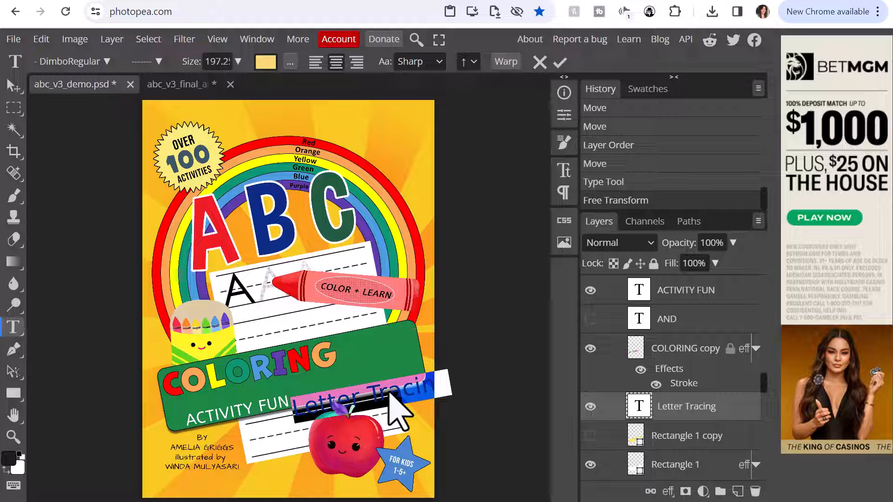
{"action": "type", "text": "Letter &"}
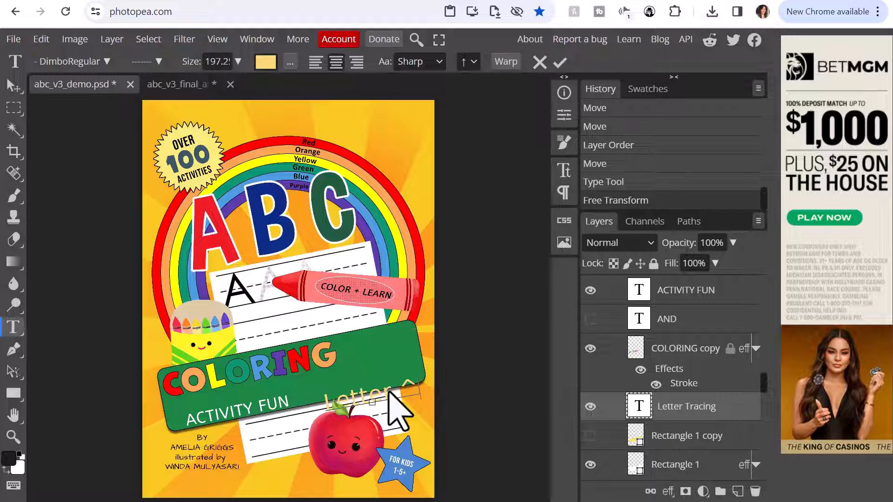
{"action": "type", "text": " Word."}
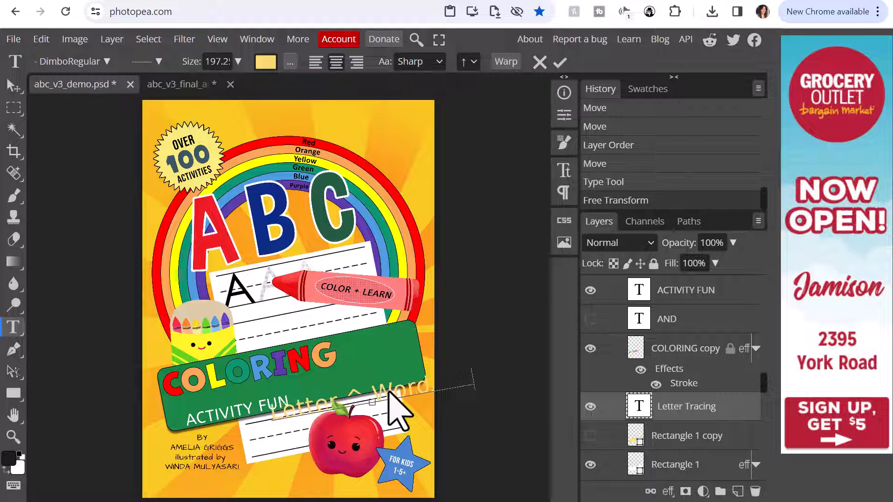
{"action": "type", "text": "cing"}
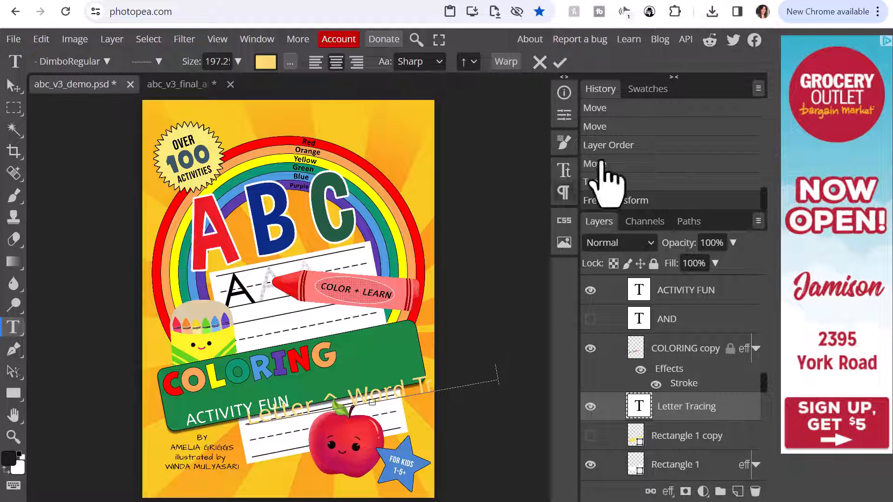
{"action": "left_click", "coordinate": [680, 405]}
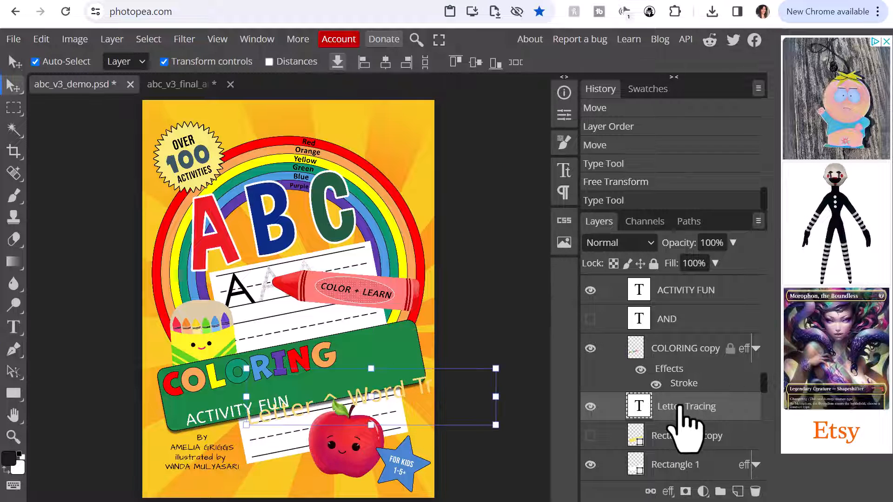
{"action": "mouse_move", "coordinate": [496, 368]}
{"action": "left_mouse_down"}
{"action": "mouse_move", "coordinate": [388, 388]}
{"action": "mouse_move", "coordinate": [403, 387]}
{"action": "left_mouse_up"}
{"action": "key", "text": "Return"}
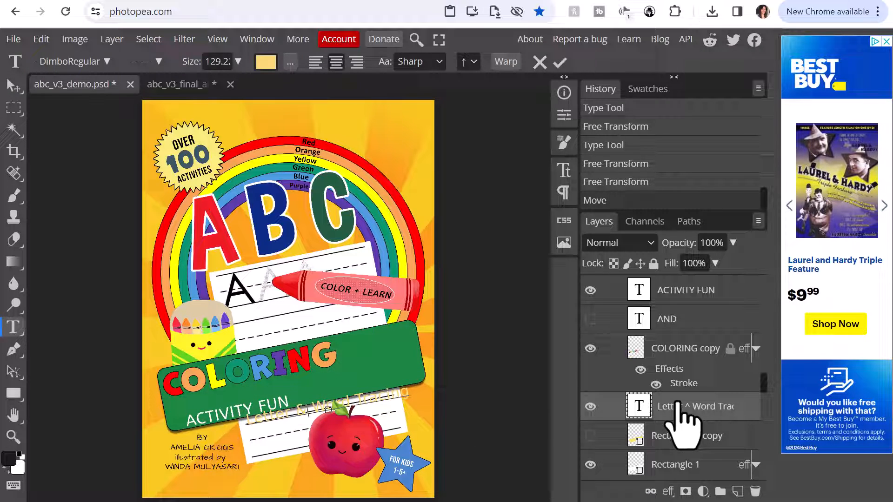
{"action": "left_click", "coordinate": [678, 403]}
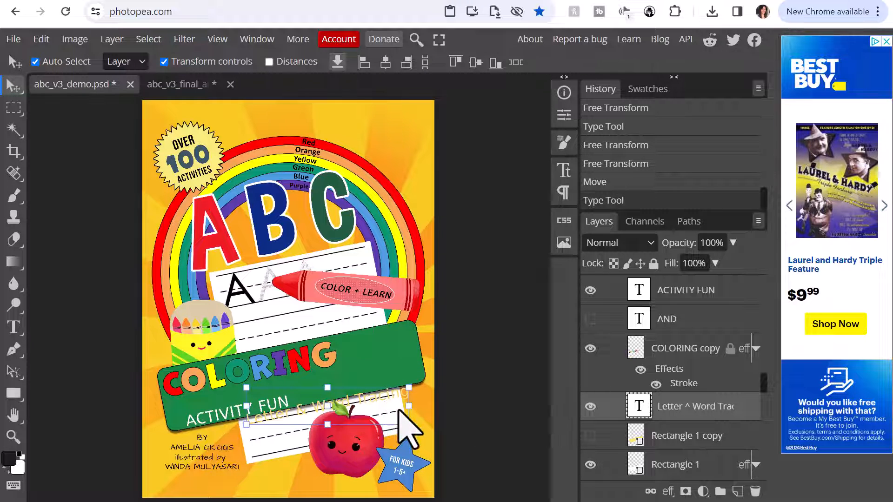
Step: Place the Letter & Word Tracing text between COLORING and ACTIVITY FUN on the green banner and scale it to about 89%
{"action": "mouse_move", "coordinate": [399, 412]}
{"action": "left_mouse_down"}
{"action": "mouse_move", "coordinate": [365, 400]}
{"action": "mouse_move", "coordinate": [297, 399]}
{"action": "mouse_move", "coordinate": [324, 398]}
{"action": "left_mouse_up"}
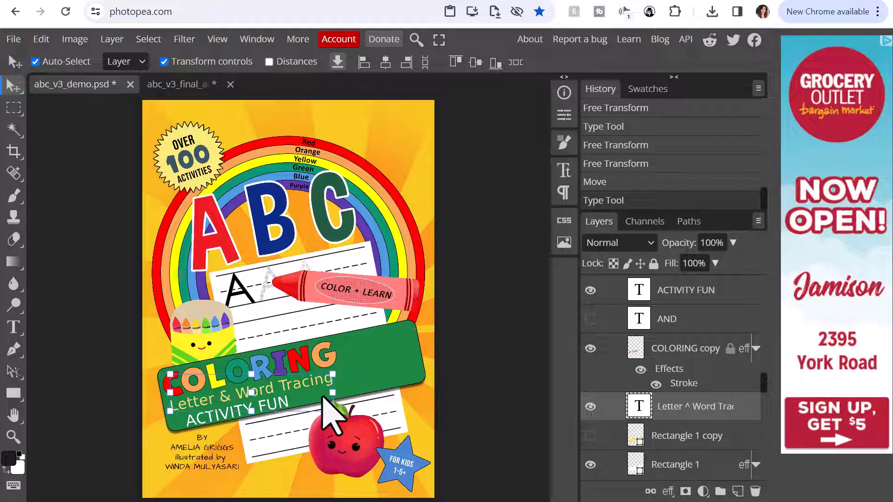
{"action": "left_click_drag", "start_coordinate": [324, 397], "coordinate": [324, 397]}
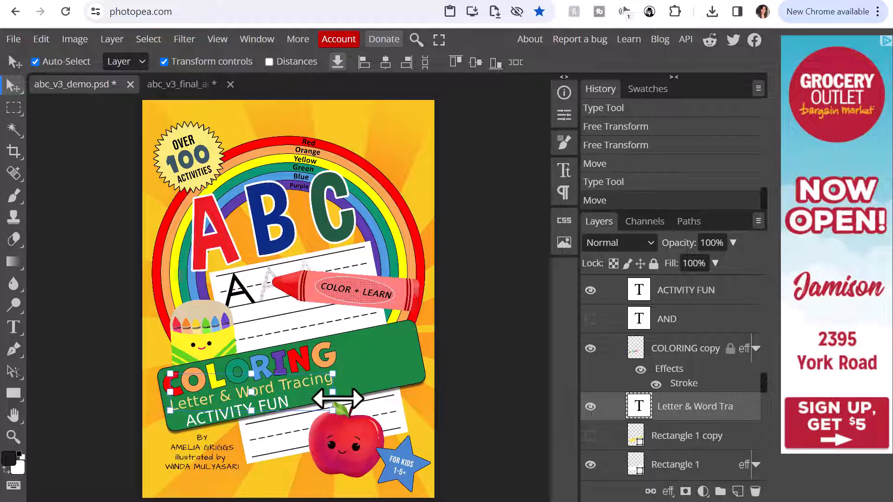
{"action": "left_click_drag", "start_coordinate": [171, 373], "coordinate": [201, 386]}
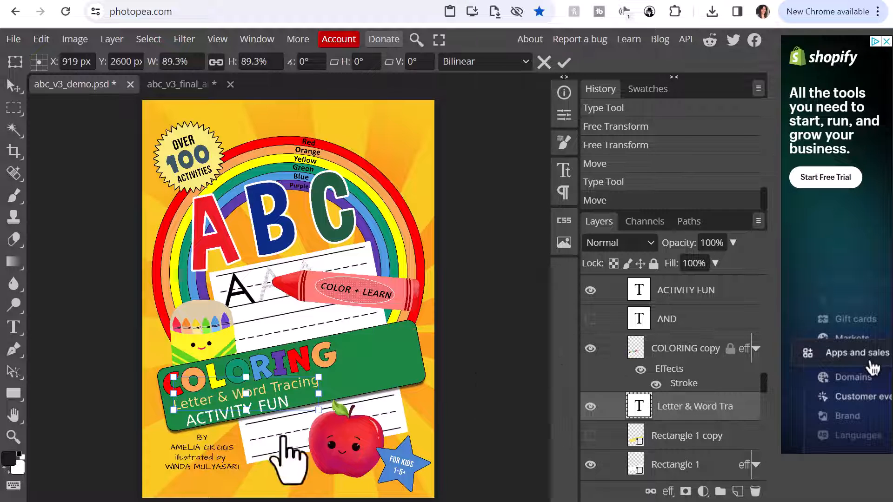
{"action": "left_click", "coordinate": [268, 420]}
{"action": "key", "text": "Up"}
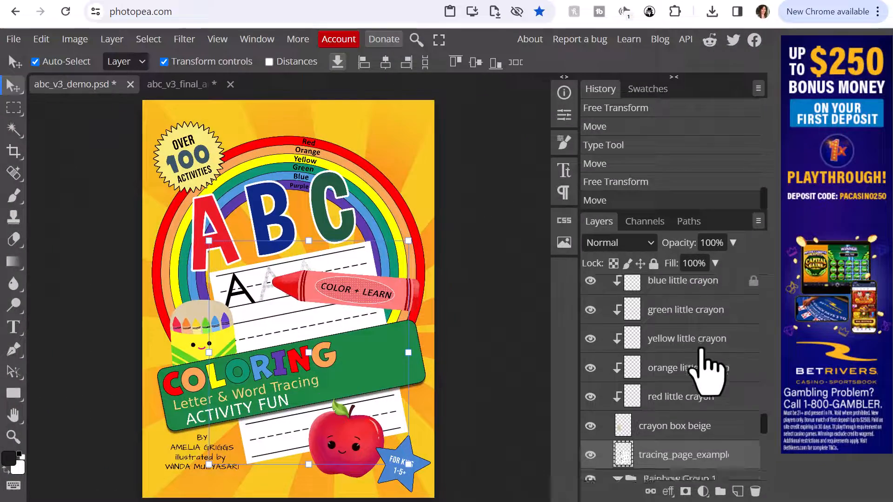
Step: Copy the A and APPLE letter-tracing page from the image viewer and paste it into the abc_v3_demo cover above the tracing_page_example layer
{"action": "scroll", "coordinate": [704, 365], "scroll_direction": "down", "scroll_amount": 2}
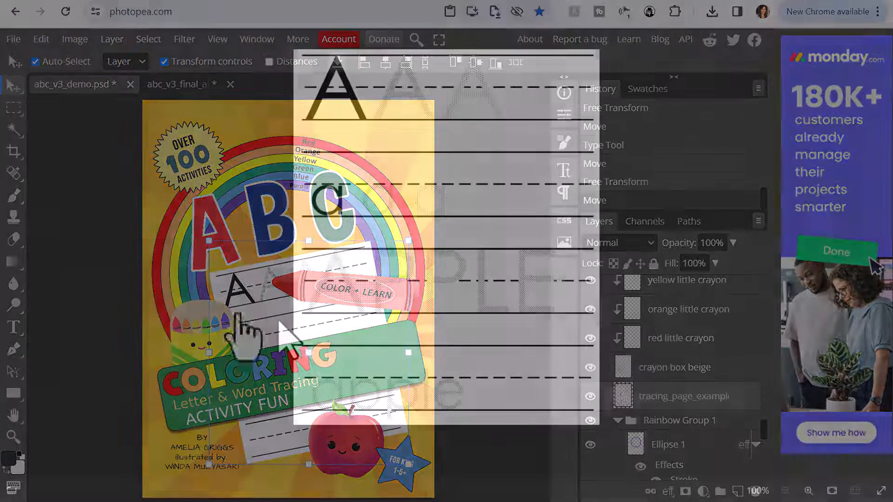
{"action": "scroll", "coordinate": [280, 325], "scroll_direction": "up", "scroll_amount": 1}
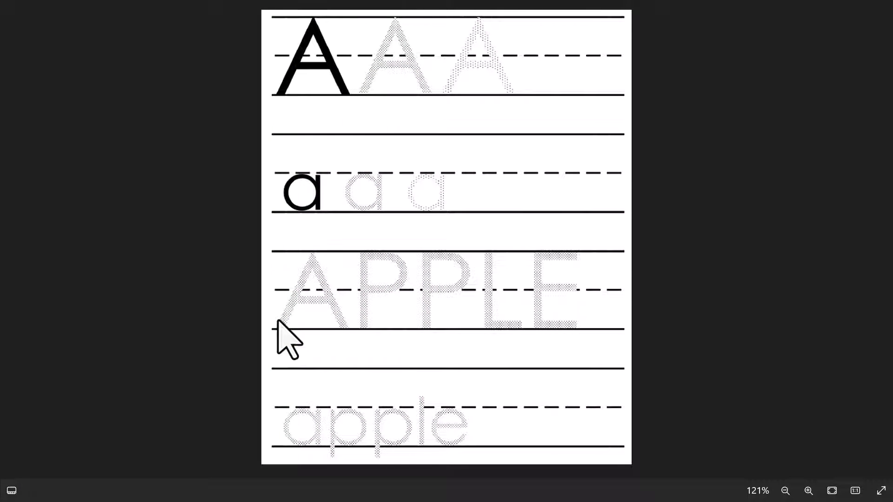
{"action": "key", "text": "ctrl+c"}
{"action": "key", "text": "alt+Tab"}
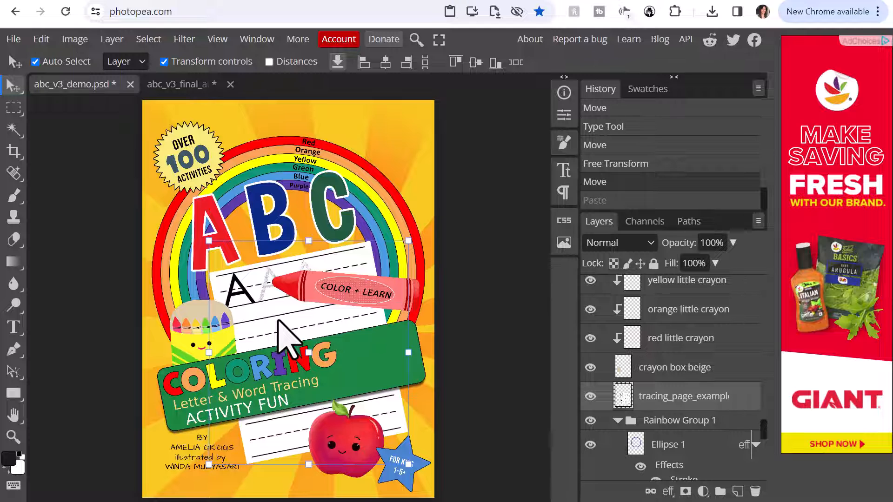
{"action": "key", "text": "ctrl+v"}
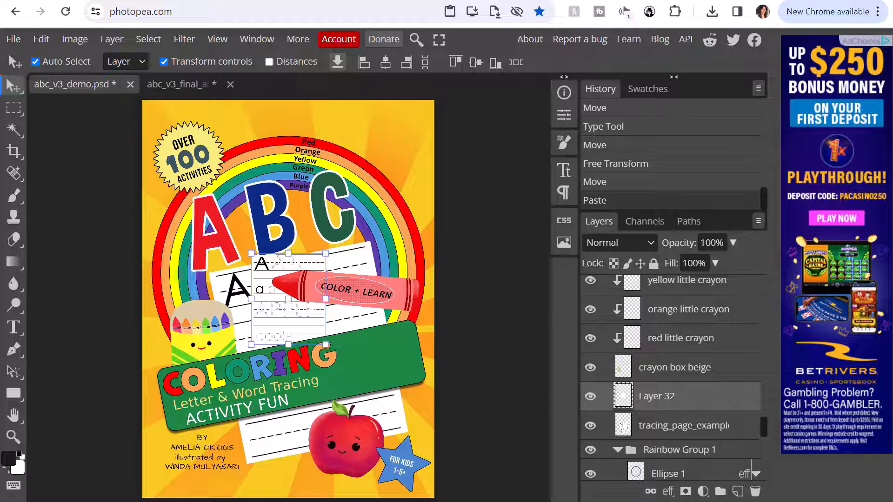
Step: Scale the pasted tracing page to about 211% and rotate it -11.2° to match the slant of the existing page
{"action": "left_click_drag", "start_coordinate": [325, 345], "coordinate": [412, 452]}
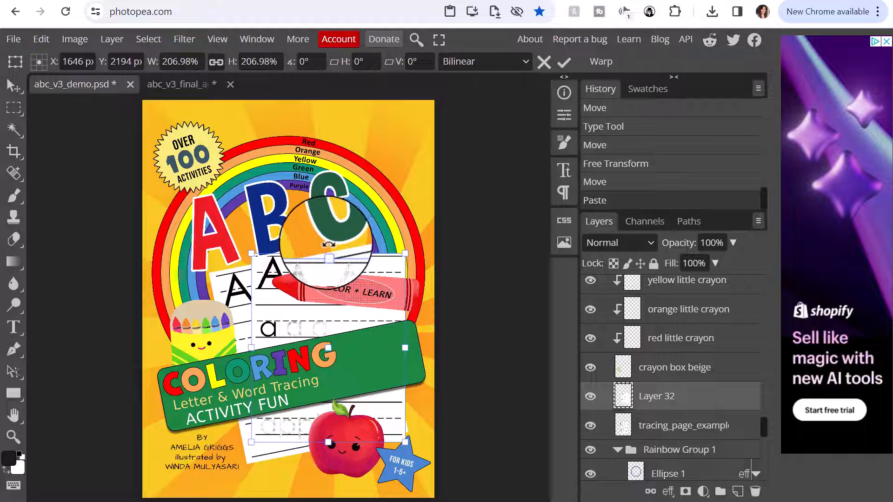
{"action": "left_click_drag", "start_coordinate": [328, 244], "coordinate": [309, 247]}
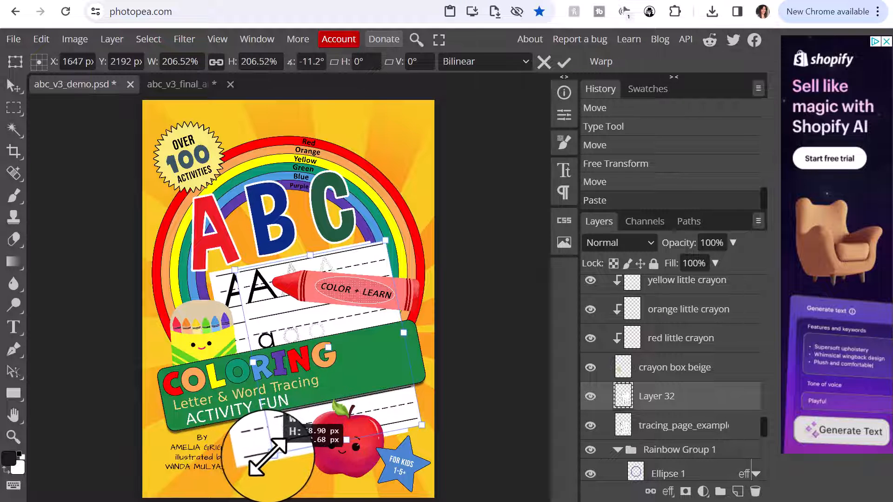
{"action": "left_click_drag", "start_coordinate": [268, 458], "coordinate": [265, 460]}
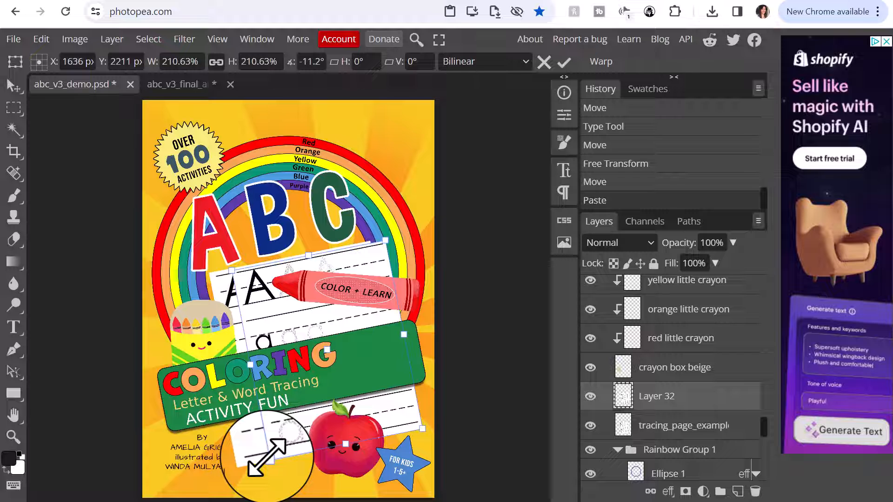
Step: Nudge the pasted tracing page left until its X position is 1457 px, covering the old tracing page
{"action": "key", "text": "Left"}
{"action": "key", "text": "Left"}
{"action": "key", "text": "Left"}
{"action": "key", "text": "Left"}
{"action": "key", "text": "Left"}
{"action": "key", "text": "Left"}
{"action": "key", "text": "Left"}
{"action": "key", "text": "Left"}
{"action": "key", "text": "Left"}
{"action": "key", "text": "Left"}
{"action": "key", "text": "Left"}
{"action": "key", "text": "Left"}
{"action": "key", "text": "Left"}
{"action": "key", "text": "Left"}
{"action": "key", "text": "Left"}
{"action": "key", "text": "Left"}
{"action": "key", "text": "Left"}
{"action": "key", "text": "Left"}
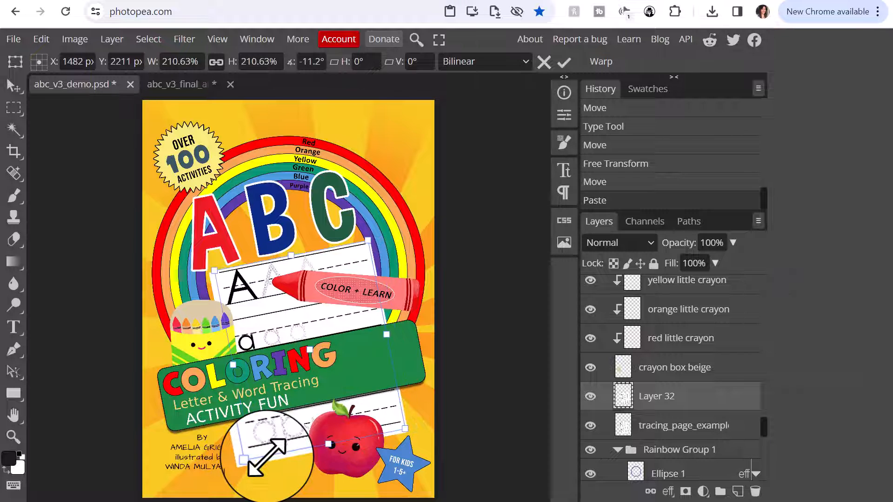
{"action": "key", "text": "Left"}
{"action": "key", "text": "Left"}
{"action": "key", "text": "Left"}
{"action": "key", "text": "Left"}
{"action": "key", "text": "Left"}
{"action": "key", "text": "Left"}
{"action": "key", "text": "Left"}
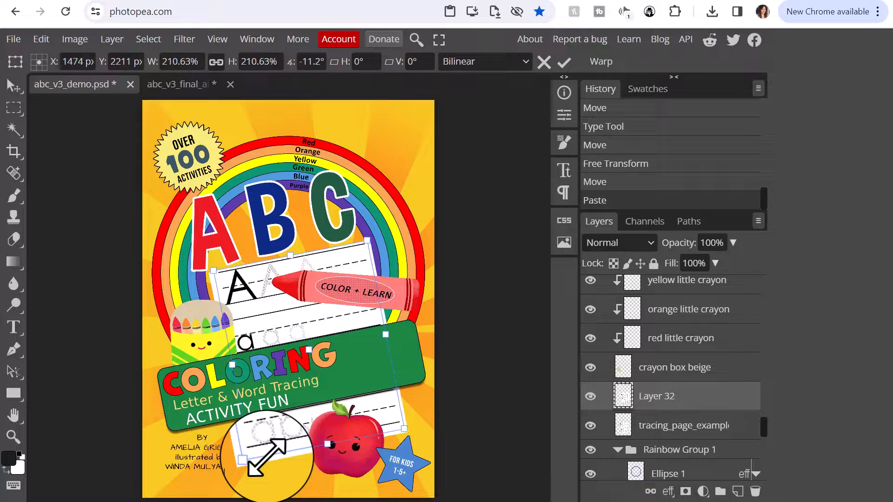
{"action": "key", "text": "Left"}
{"action": "key", "text": "Left"}
{"action": "key", "text": "Left"}
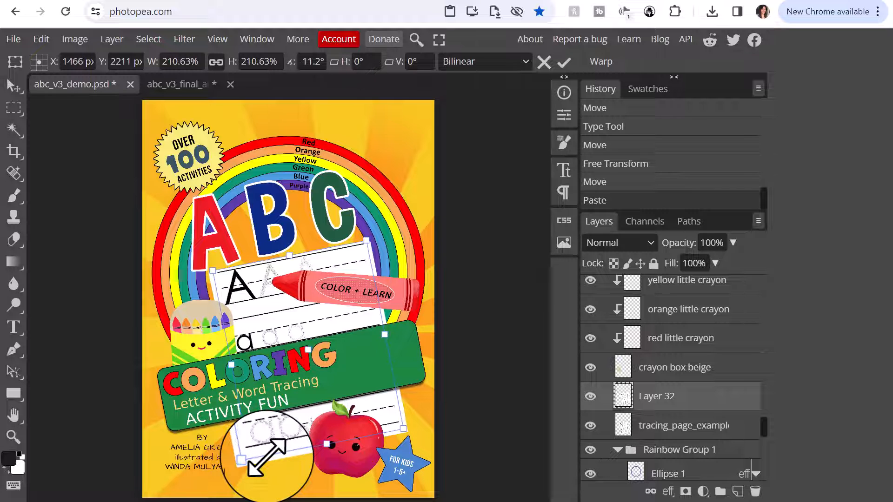
{"action": "key", "text": "Left"}
{"action": "key", "text": "Left"}
{"action": "key", "text": "Left"}
{"action": "key", "text": "Left"}
{"action": "key", "text": "Left"}
{"action": "key", "text": "Left"}
{"action": "key", "text": "Left"}
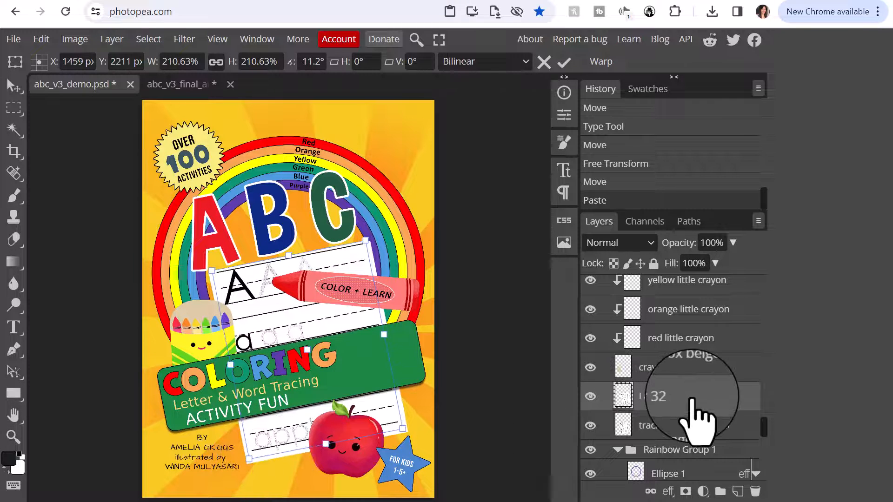
{"action": "key", "text": "Left"}
{"action": "key", "text": "Left"}
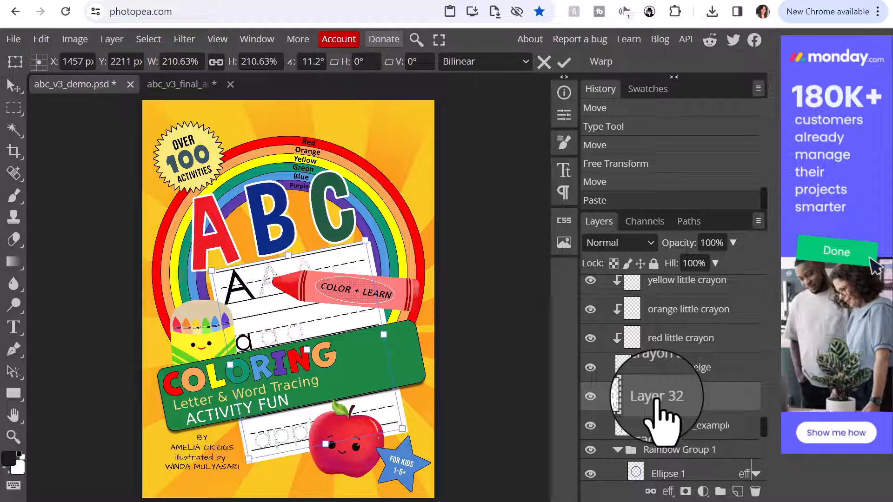
Step: Apply the tracing page's transform and rename its layer as NEW tracing page image
{"action": "double_click", "coordinate": [656, 400]}
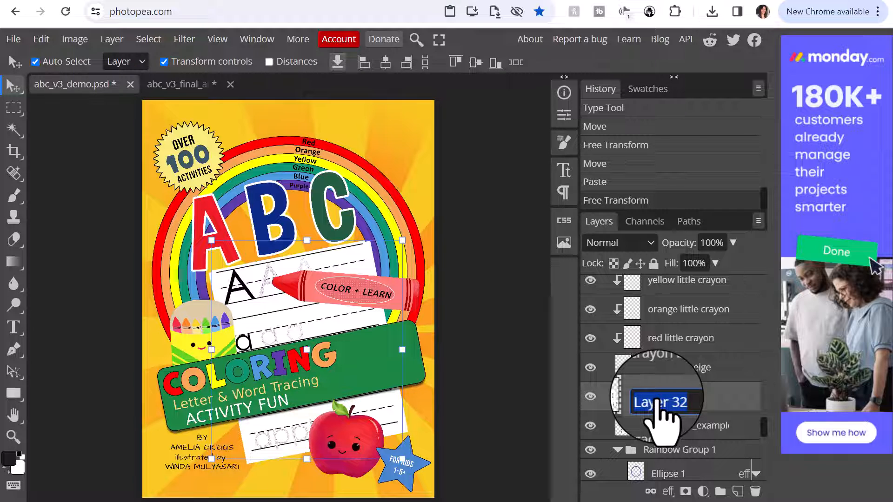
{"action": "type", "text": "NEW"}
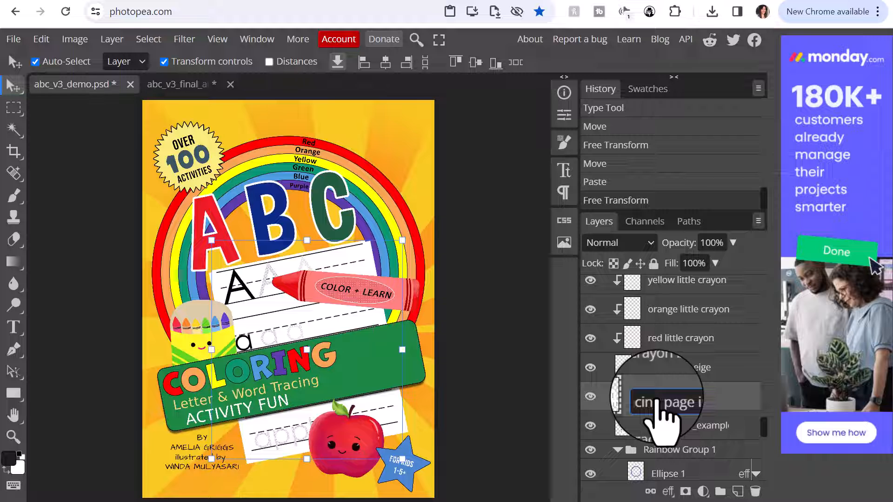
{"action": "key", "text": "Return"}
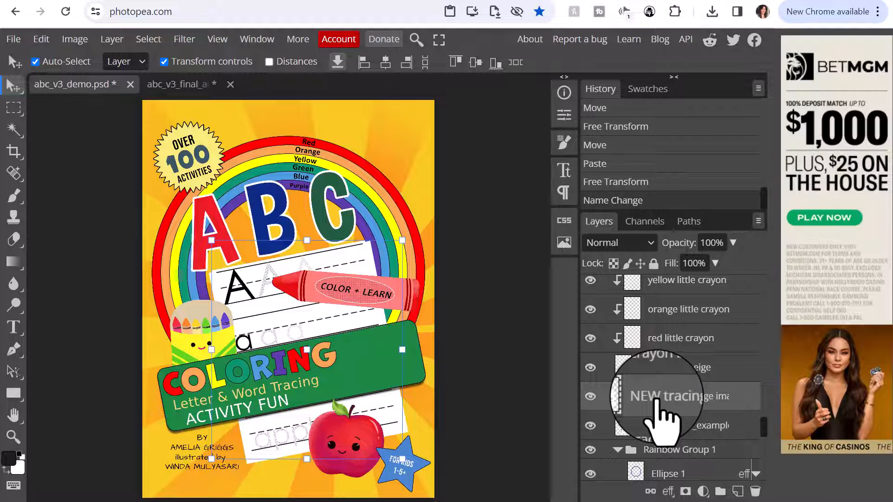
Step: Hide the tracing_page_example layer, scale the new tracing page to about 100.4%, and compare the cover with abc_v3_final
{"action": "left_click", "coordinate": [589, 426]}
{"action": "left_click_drag", "start_coordinate": [402, 240], "coordinate": [403, 239]}
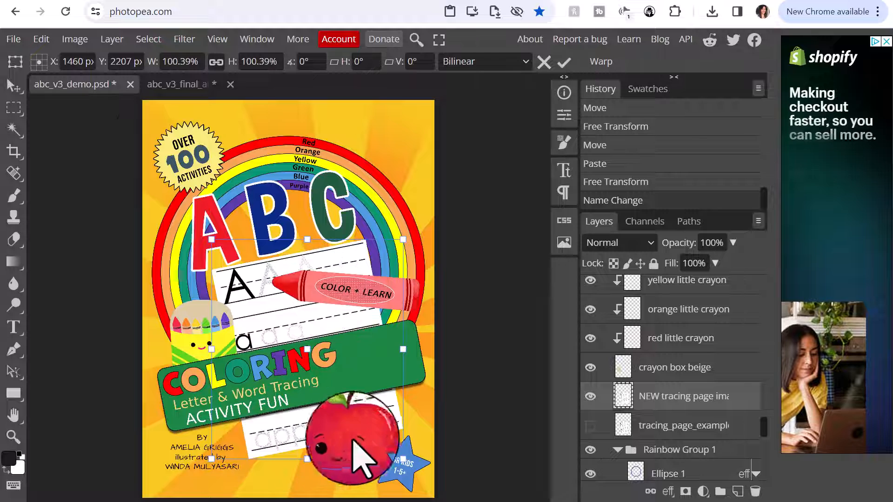
{"action": "left_click", "coordinate": [177, 84]}
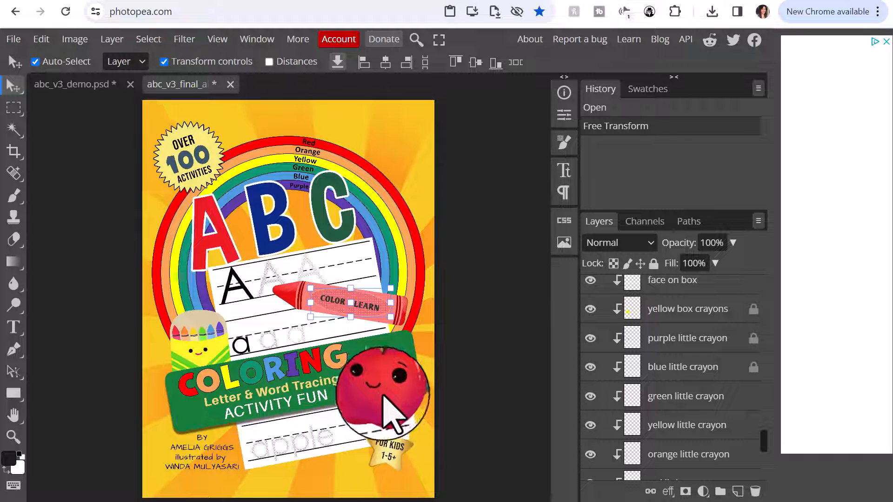
{"action": "left_click", "coordinate": [70, 84]}
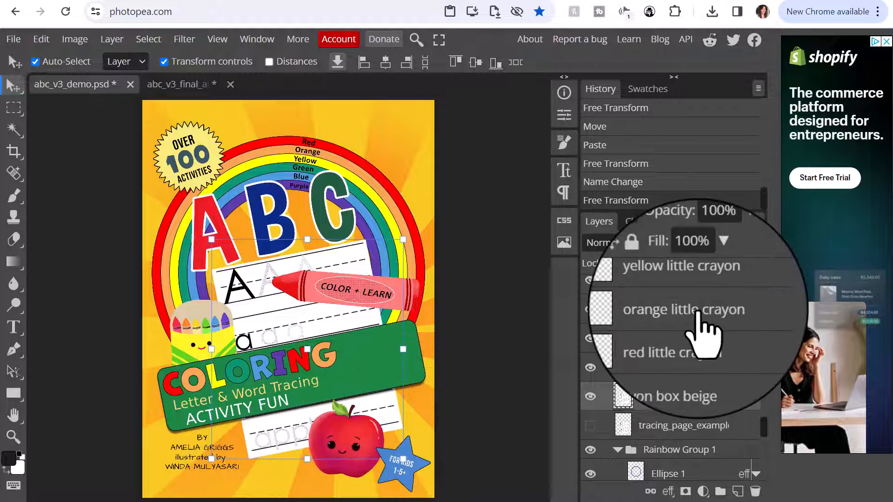
Step: Try to move the Apple Group's apple toward the green banner, and undo the move
{"action": "scroll", "coordinate": [661, 400], "scroll_direction": "down", "scroll_amount": 5}
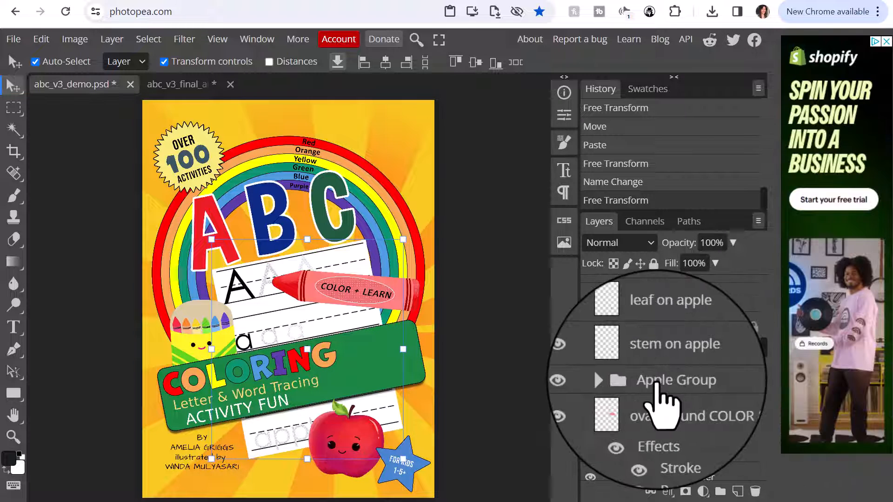
{"action": "left_click", "coordinate": [657, 382]}
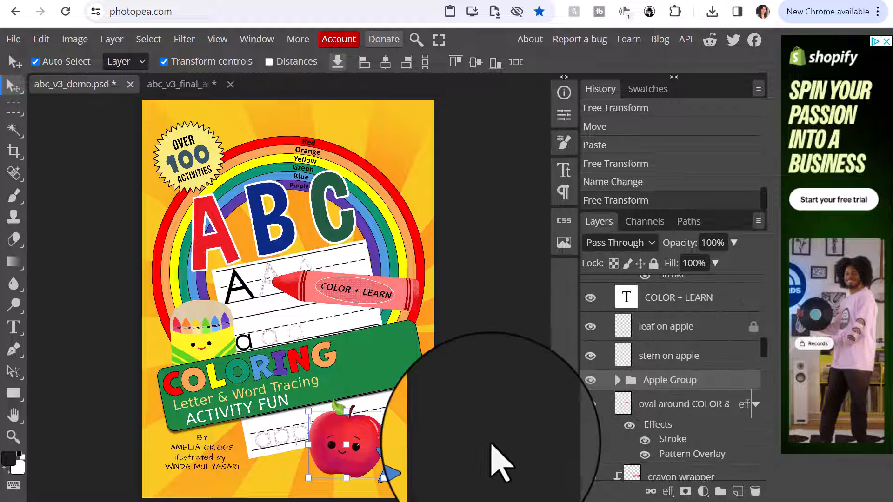
{"action": "left_click_drag", "start_coordinate": [387, 424], "coordinate": [390, 423]}
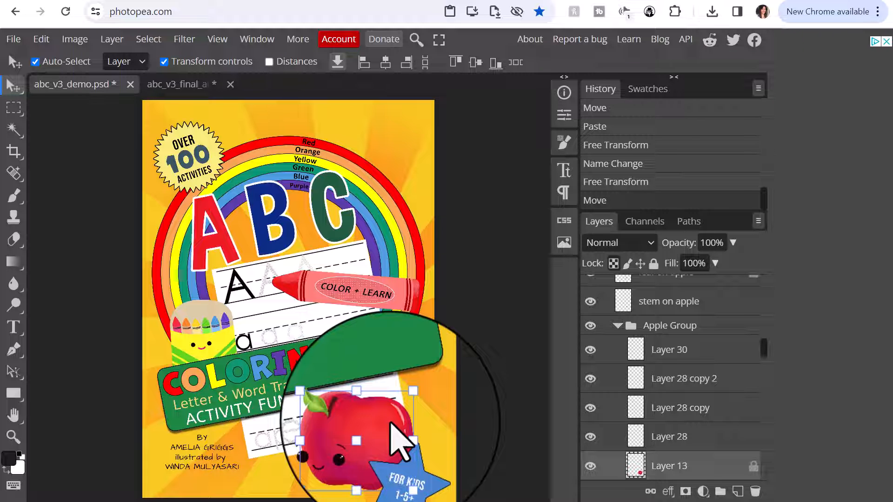
{"action": "key", "text": "ctrl+z"}
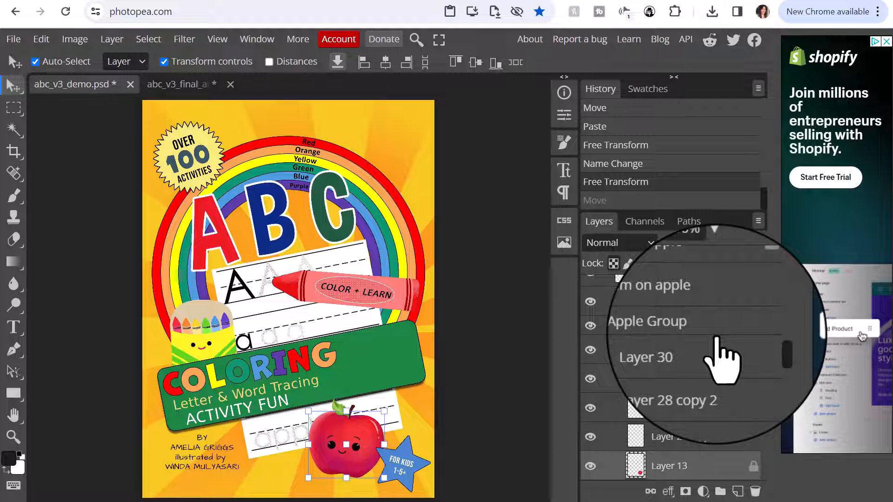
Step: Rename the Apple Group layers as eye white dots, eyebrow right, eye right and smile, eye left and apple, checking which part each holds
{"action": "left_click", "coordinate": [668, 352]}
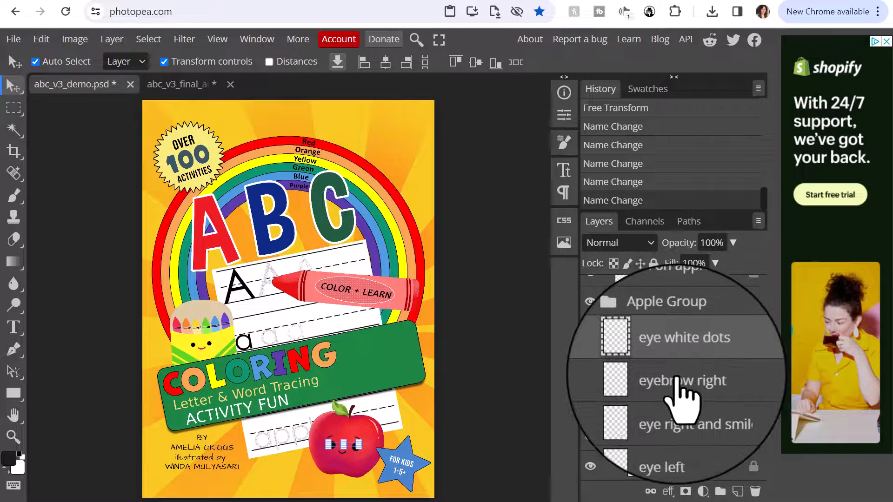
{"action": "left_click", "coordinate": [679, 380]}
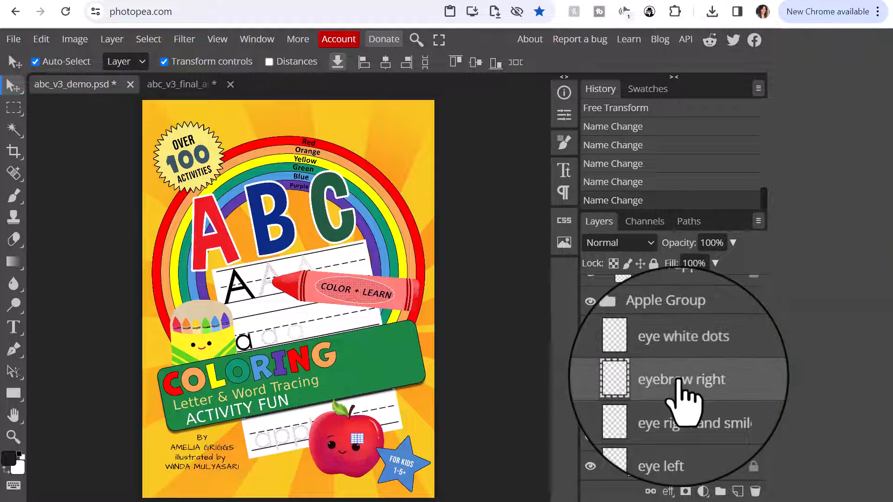
{"action": "left_click", "coordinate": [681, 415]}
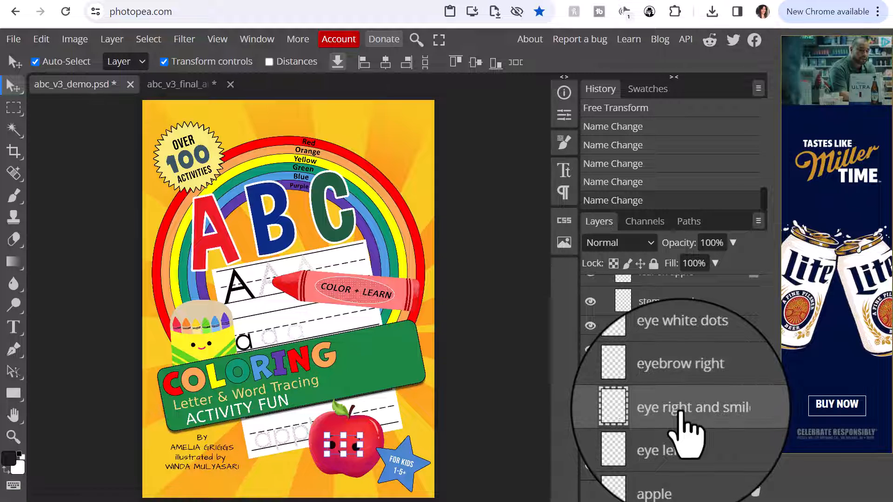
{"action": "left_click", "coordinate": [670, 437]}
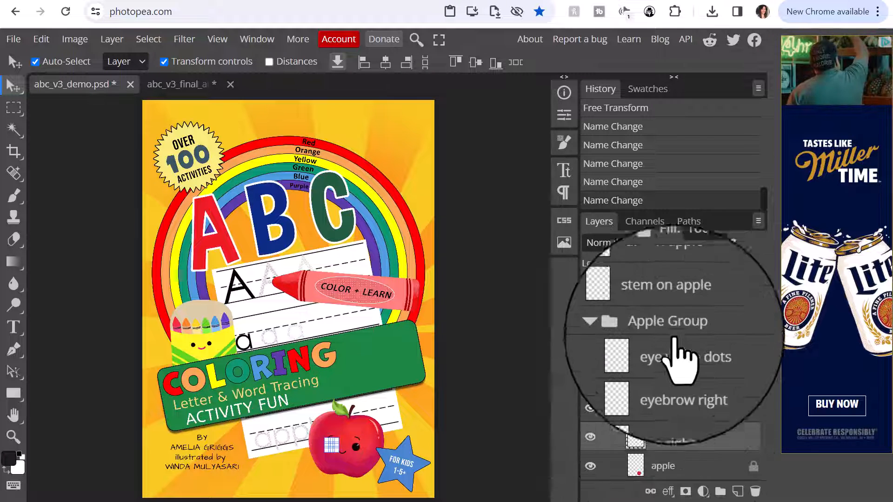
Step: Select the eye white dots, eyebrow right, eye right and smile, eye left and apple layers together
{"action": "left_click", "coordinate": [682, 353]}
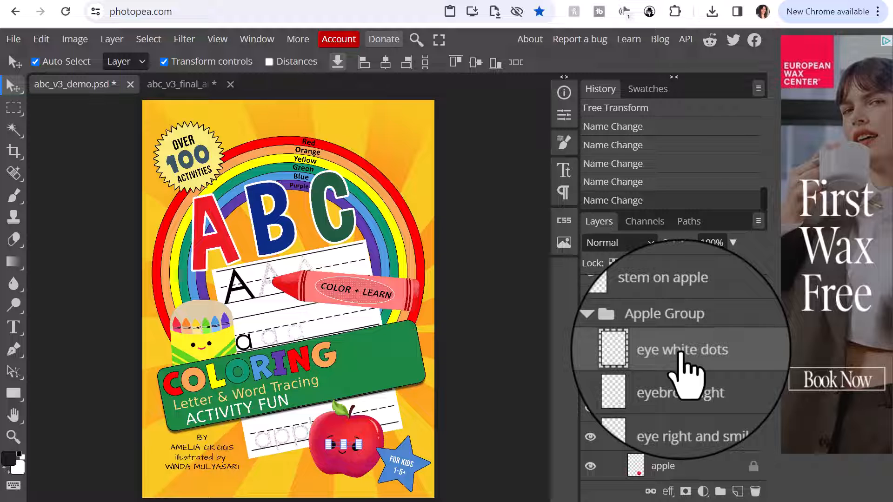
{"action": "left_click", "coordinate": [682, 393]}
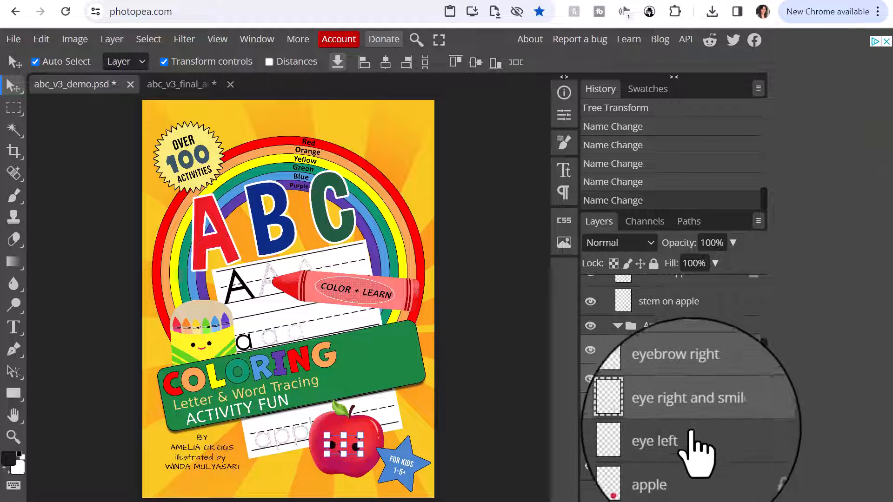
{"action": "left_click", "coordinate": [672, 440]}
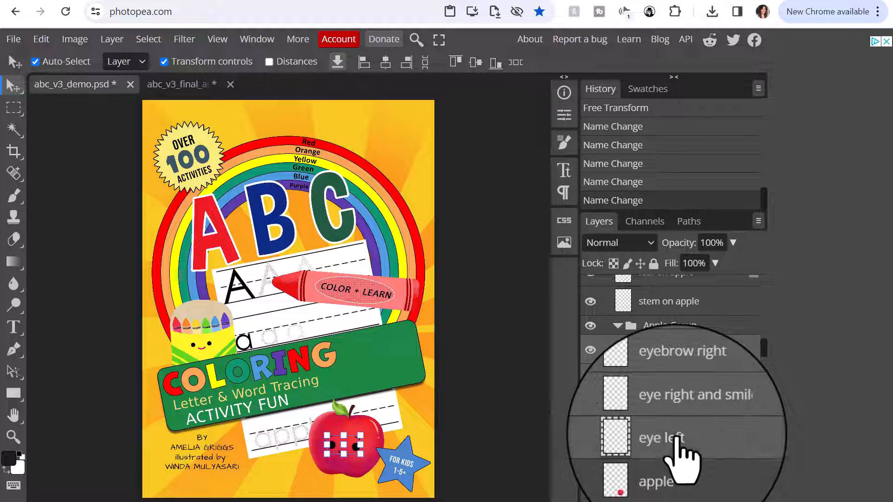
{"action": "left_click", "coordinate": [677, 474]}
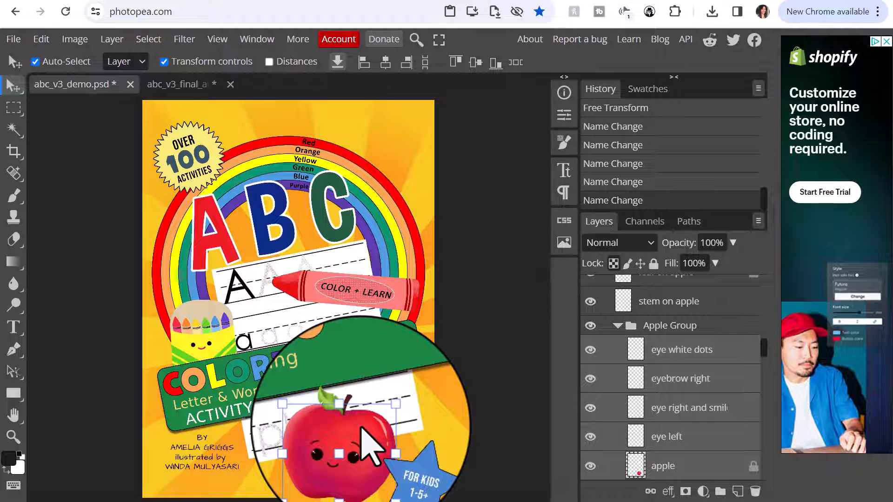
Step: Try to move the selected apple and face layers onto the green banner's right end, and undo the move
{"action": "left_click_drag", "start_coordinate": [370, 447], "coordinate": [395, 348]}
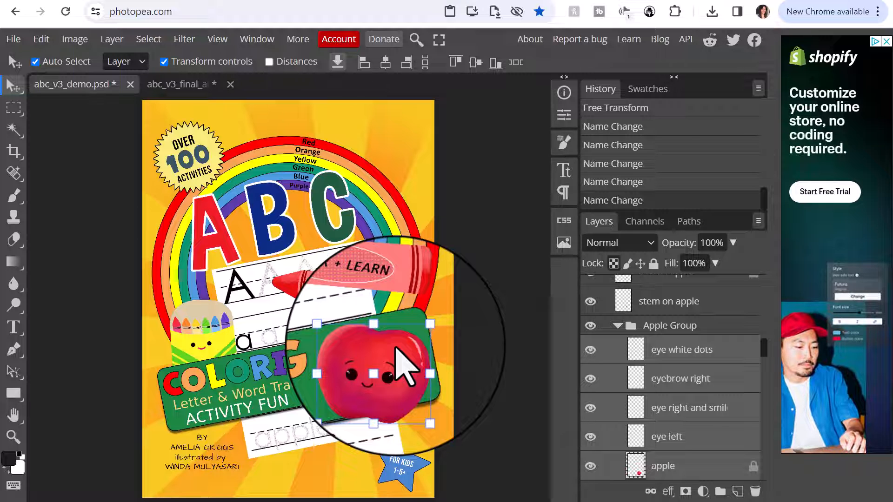
{"action": "left_click_drag", "start_coordinate": [395, 348], "coordinate": [397, 349]}
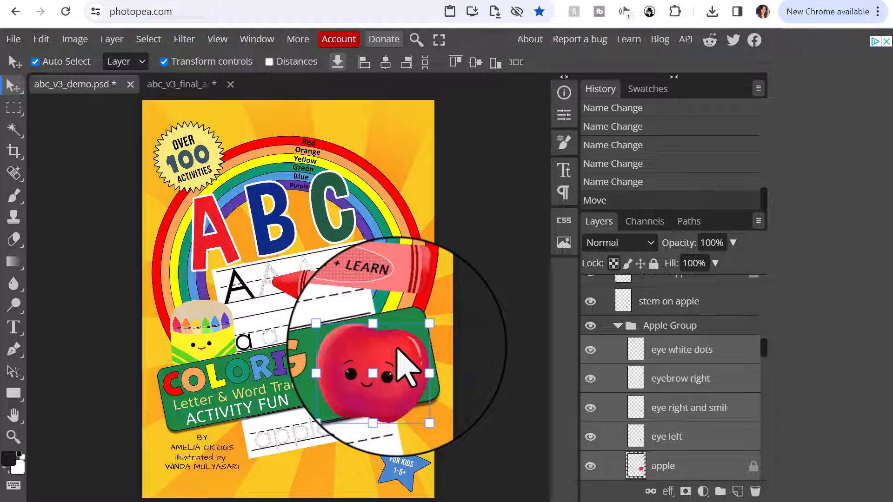
{"action": "key", "text": "ctrl+z"}
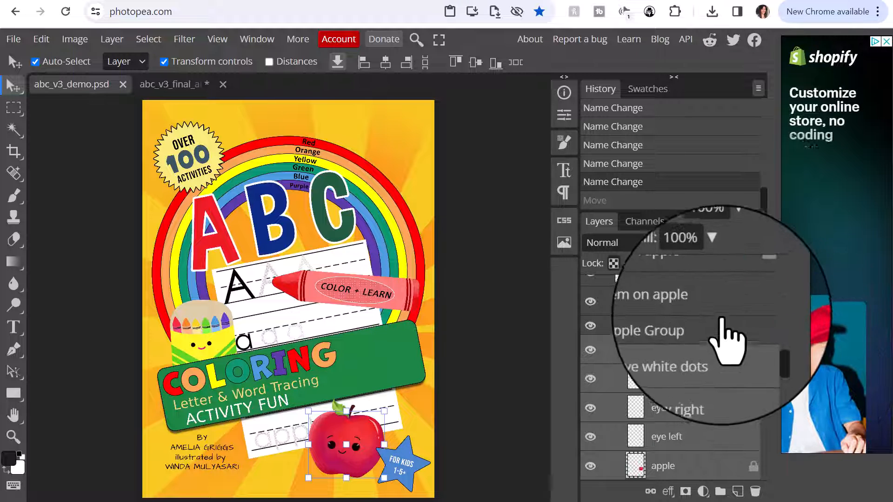
Step: Add the leaf on apple and stem on apple layers to the selection and move the whole apple onto the green banner's right end
{"action": "scroll", "coordinate": [709, 331], "scroll_direction": "up", "scroll_amount": 2}
{"action": "scroll", "coordinate": [688, 353], "scroll_direction": "up", "scroll_amount": 1}
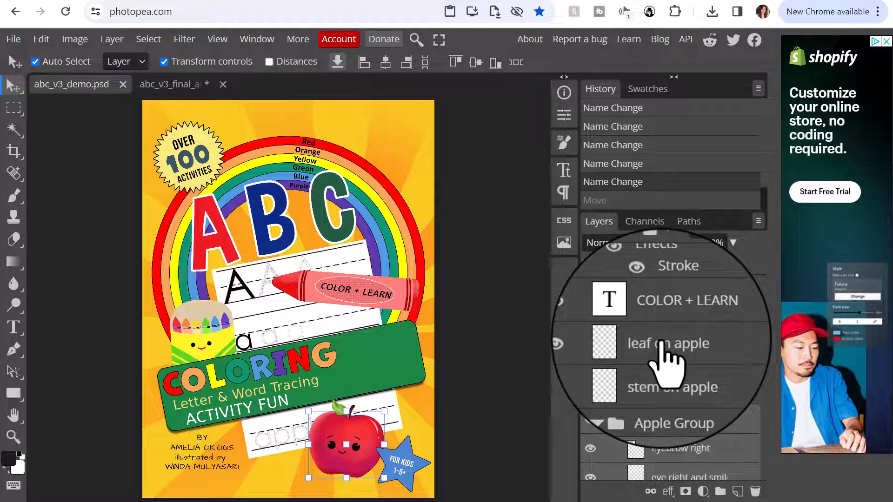
{"action": "left_click", "coordinate": [661, 342]}
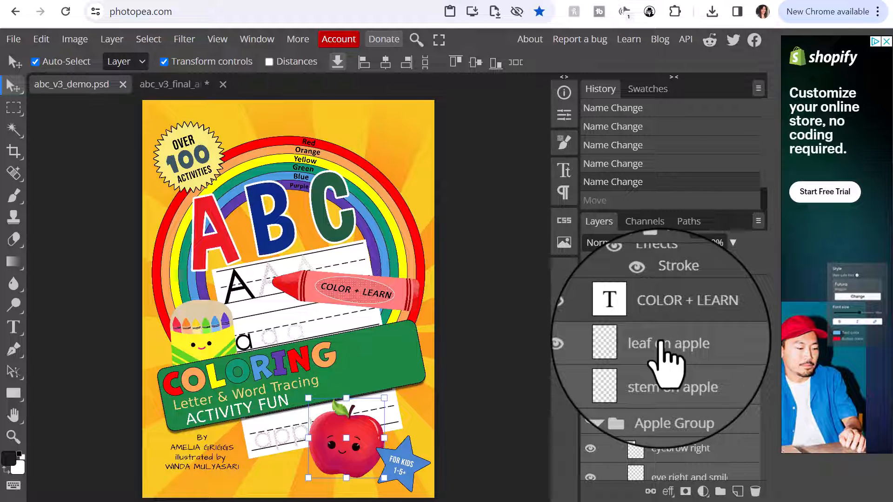
{"action": "scroll", "coordinate": [668, 372], "scroll_direction": "down", "scroll_amount": 2}
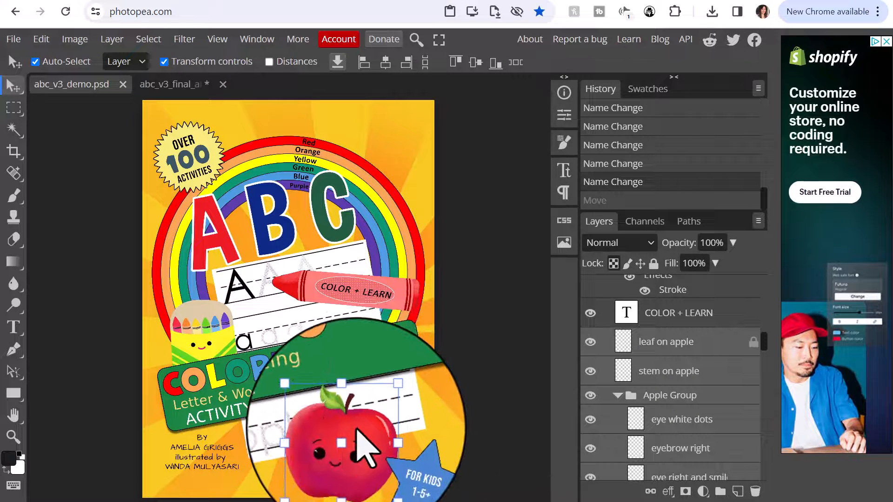
{"action": "left_click_drag", "start_coordinate": [357, 429], "coordinate": [392, 349]}
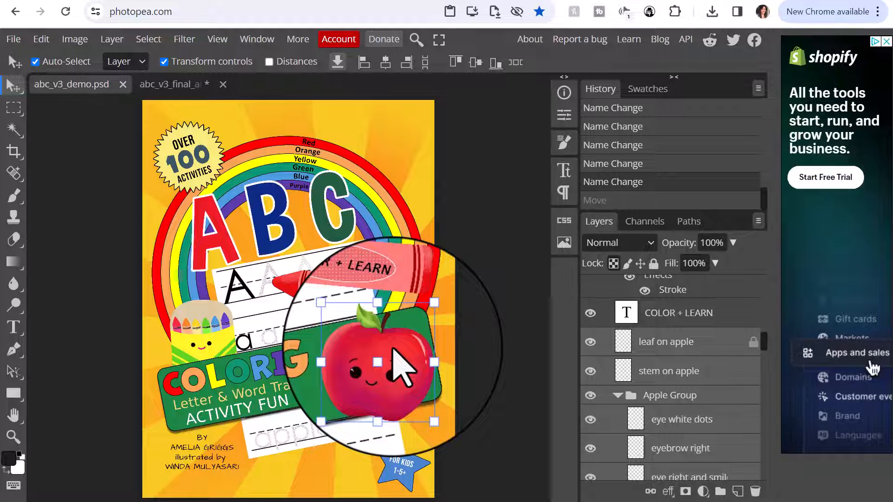
{"action": "left_click_drag", "start_coordinate": [392, 349], "coordinate": [391, 349]}
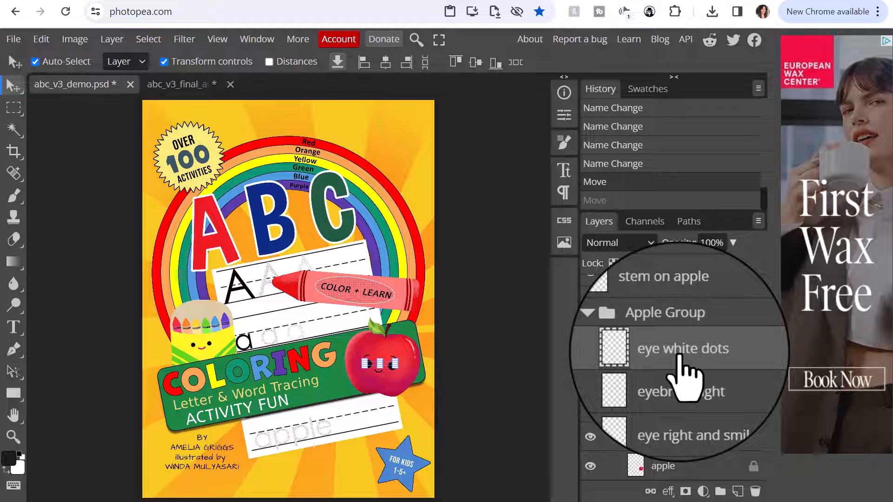
Step: Select the apple's four eye, eyebrow and smile layers, shift the face slightly upward on the apple, and deselect
{"action": "left_click", "coordinate": [682, 381], "text": "ctrl"}
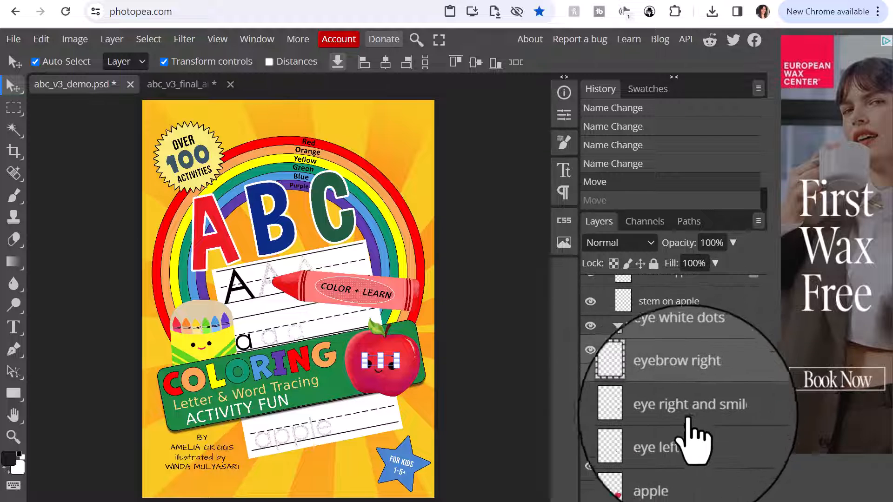
{"action": "left_click", "coordinate": [688, 413], "text": "ctrl"}
{"action": "left_click", "coordinate": [670, 437], "text": "ctrl"}
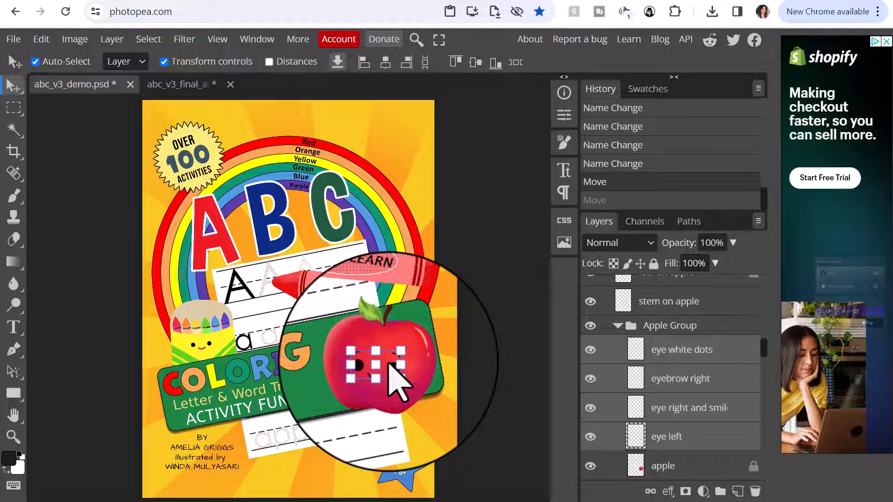
{"action": "key", "text": "ctrl+shift+z"}
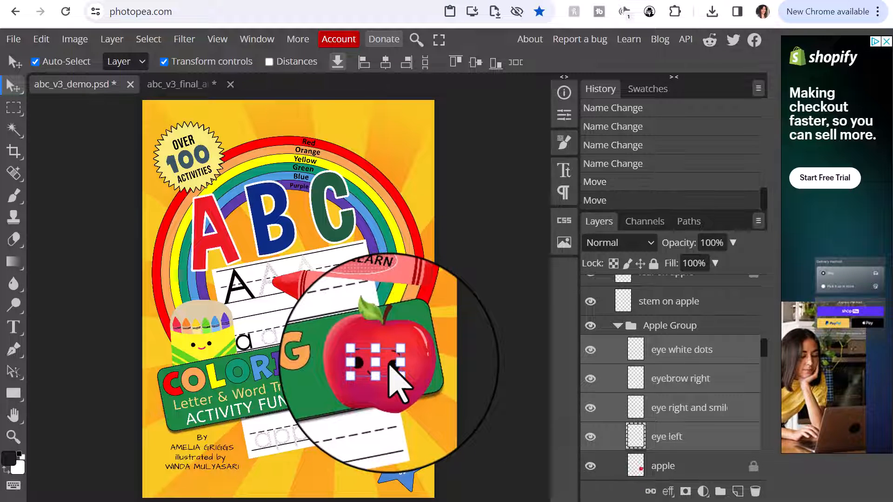
{"action": "left_click", "coordinate": [457, 288]}
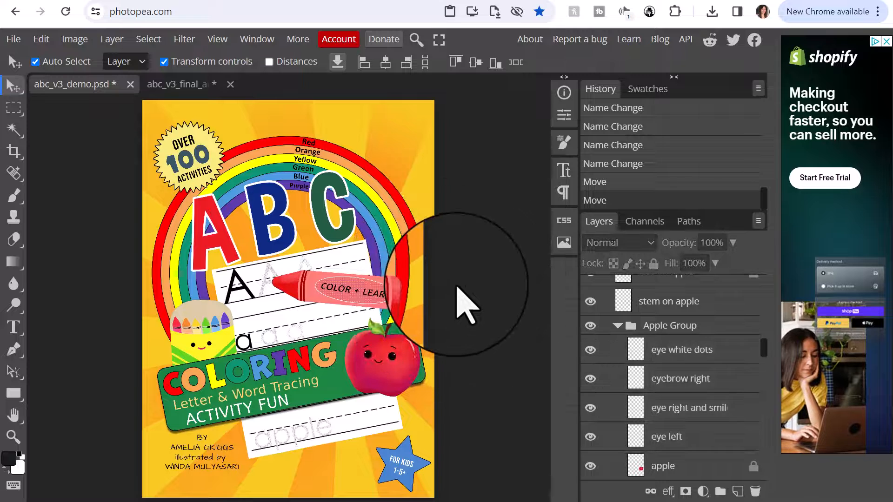
Step: Compare the cover with abc_v3_final, return to abc_v3_demo, and copy the gold star from star_transparent_background.png in the image viewer
{"action": "left_click", "coordinate": [194, 85]}
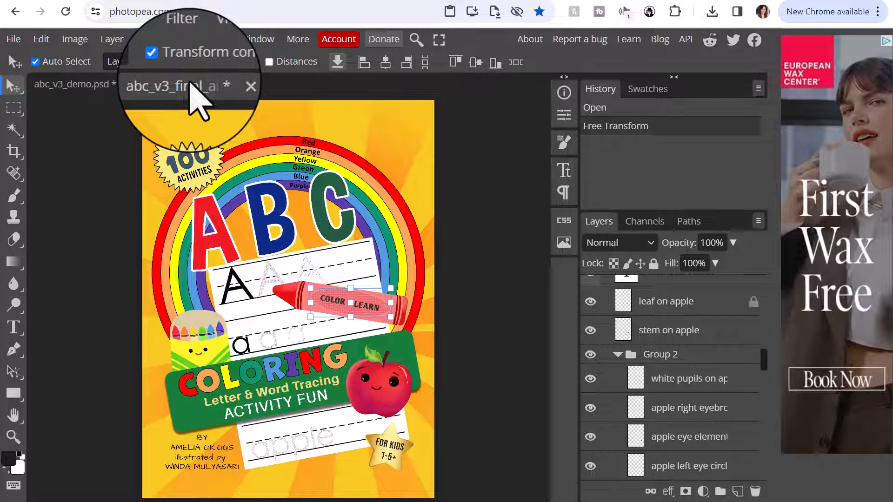
{"action": "left_click", "coordinate": [88, 85]}
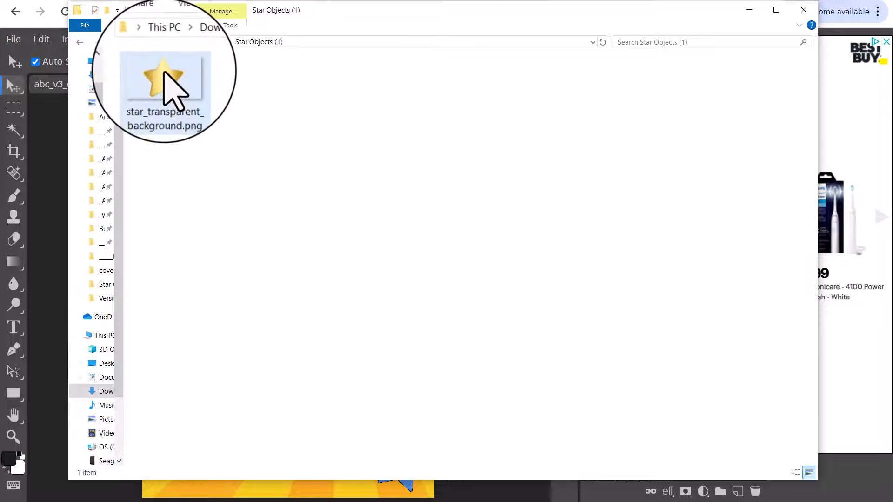
{"action": "double_click", "coordinate": [168, 86]}
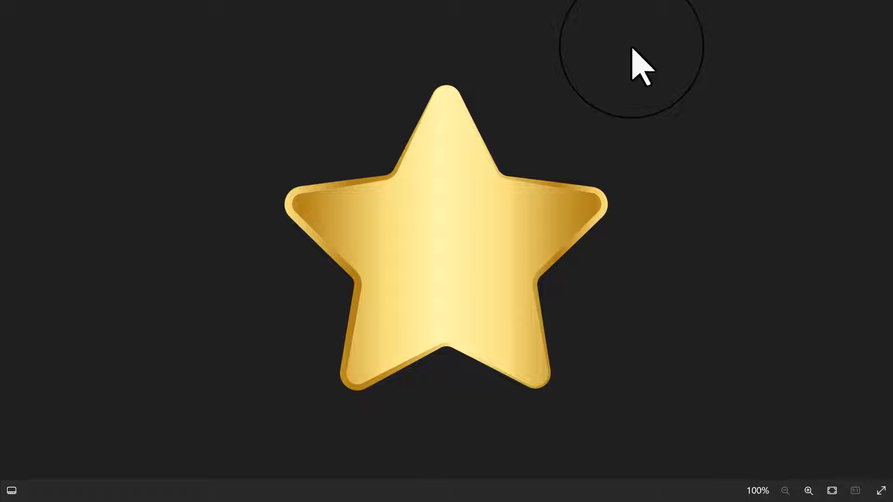
{"action": "key", "text": "ctrl+c"}
{"action": "key", "text": "alt+Tab"}
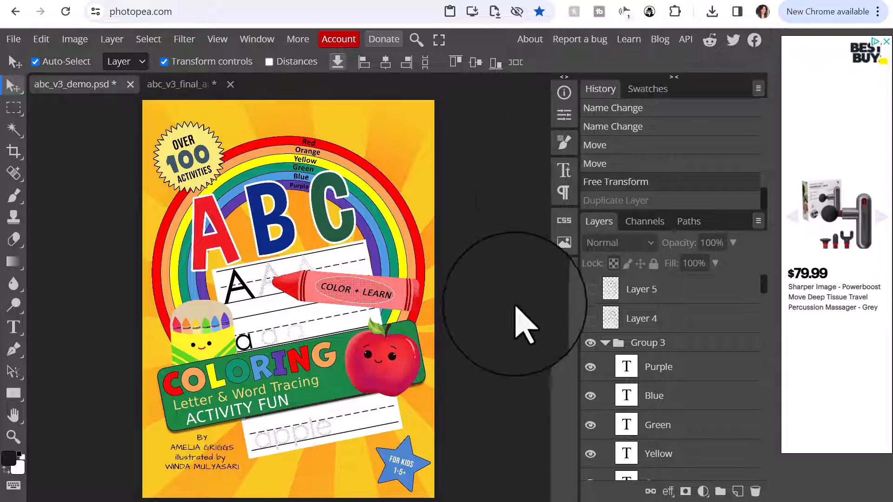
Step: Try to paste the copied star image above the blue star layer, and undo the paste
{"action": "left_click", "coordinate": [403, 456]}
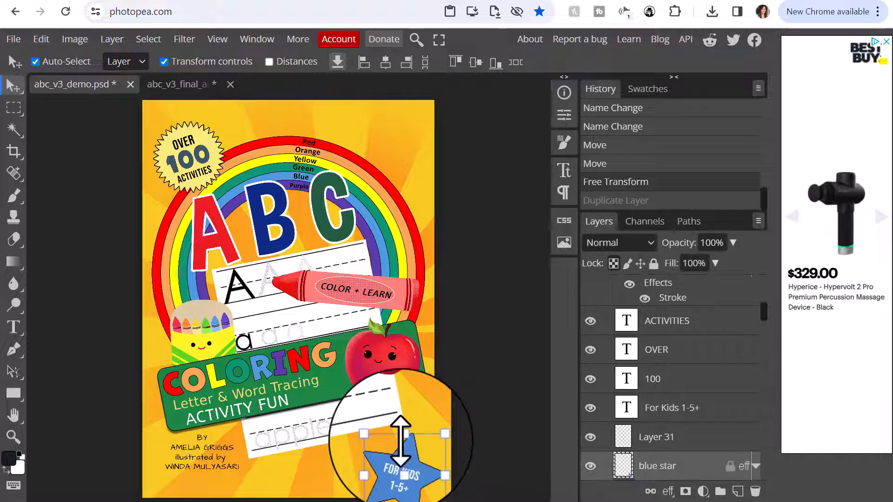
{"action": "scroll", "coordinate": [683, 335], "scroll_direction": "down", "scroll_amount": 3}
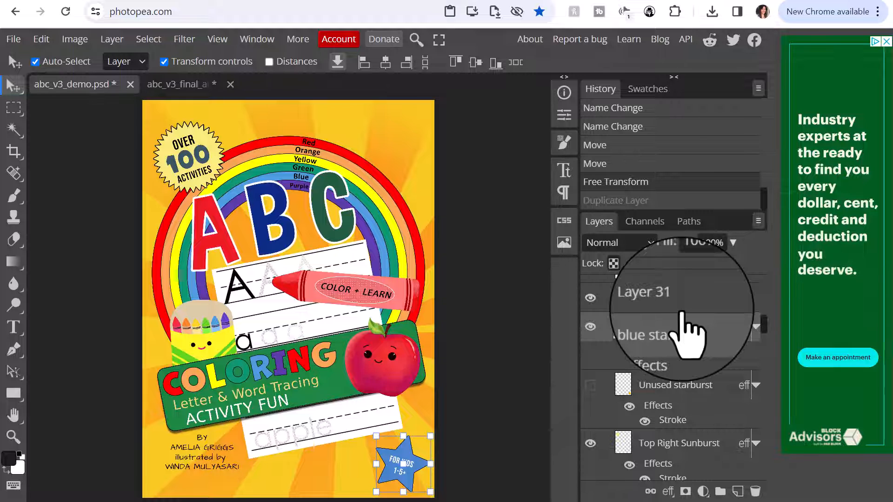
{"action": "key", "text": "ctrl+v"}
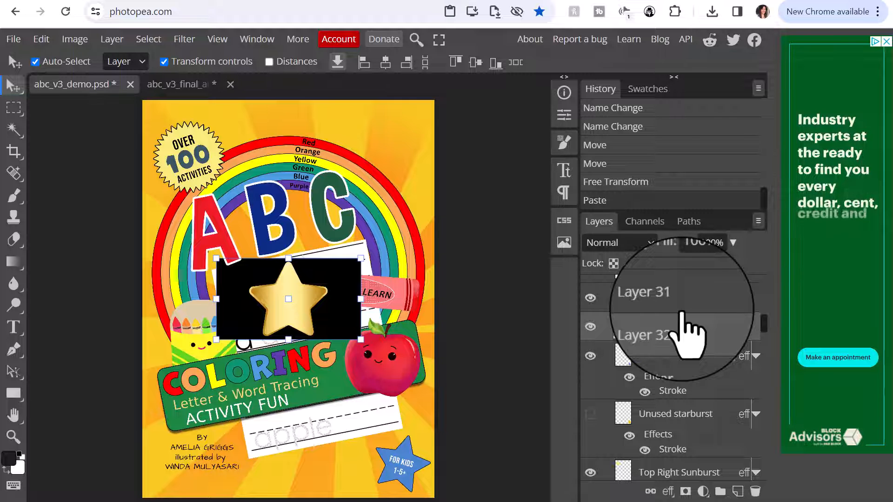
{"action": "key", "text": "ctrl+z"}
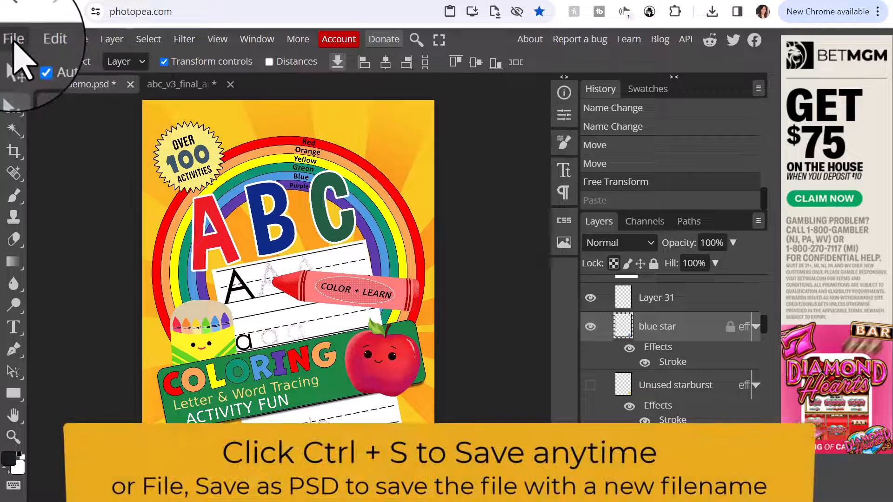
Step: Save the cover as a PSD and open star_transparent_background.png as a separate document
{"action": "left_click", "coordinate": [14, 40]}
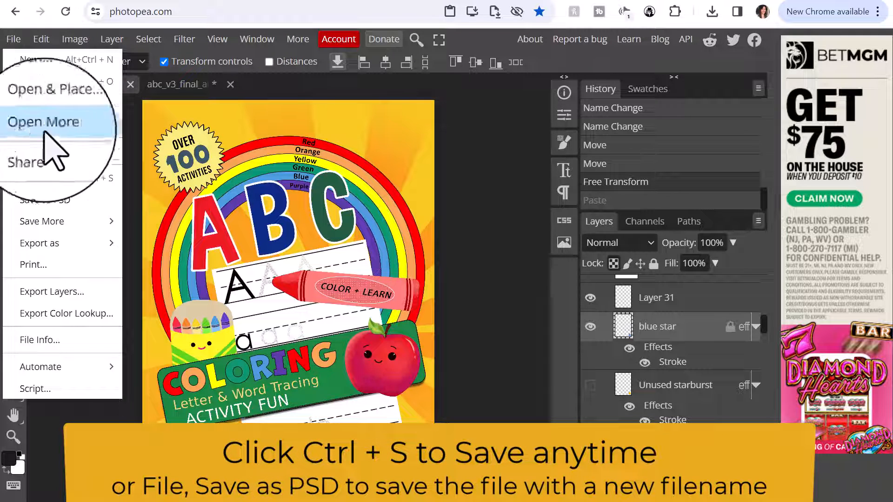
{"action": "left_click", "coordinate": [93, 199]}
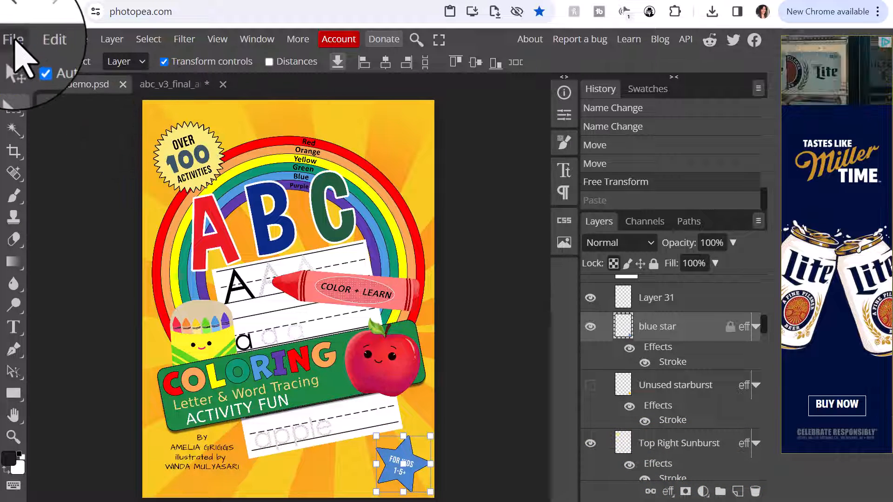
{"action": "left_click", "coordinate": [14, 40]}
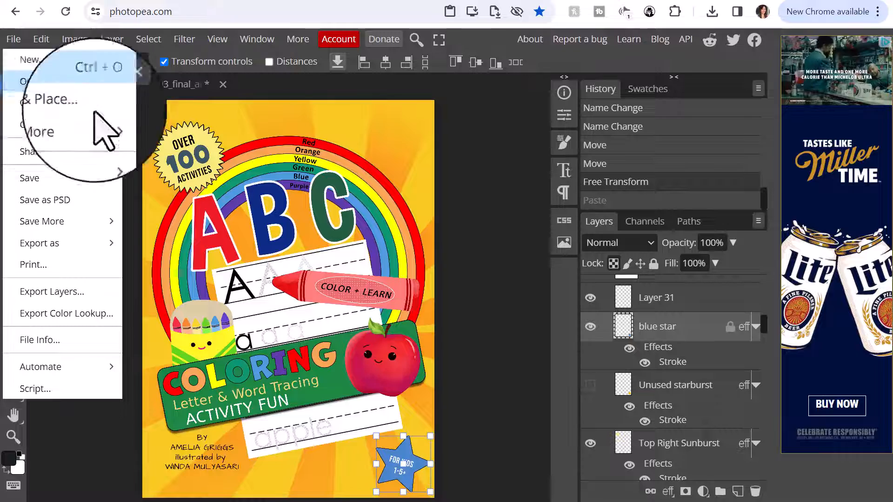
{"action": "left_click", "coordinate": [81, 103]}
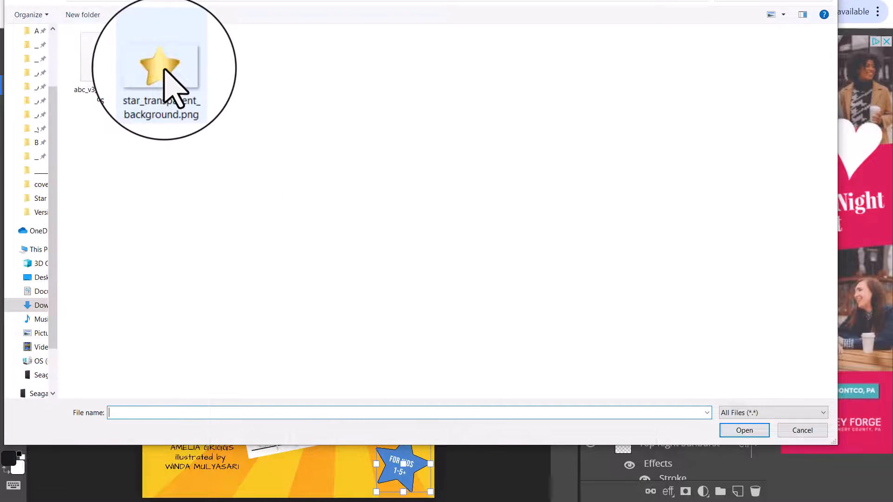
{"action": "double_click", "coordinate": [163, 69]}
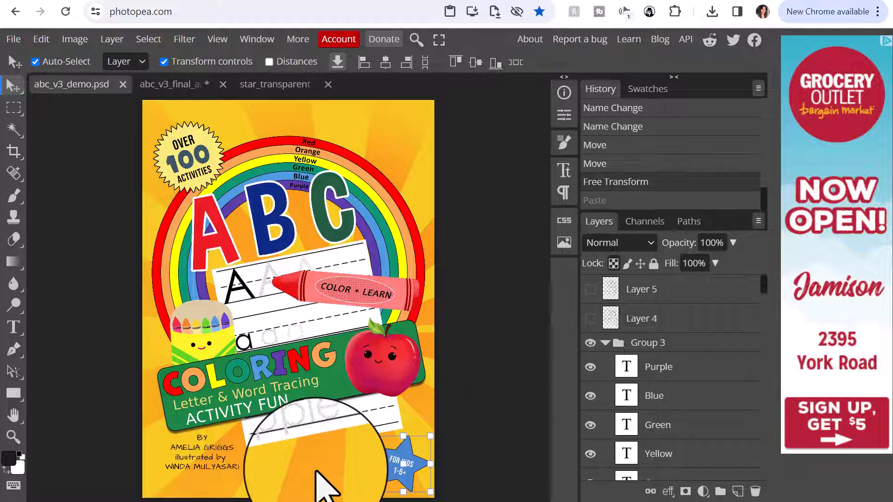
Step: Paste the gold star into abc_v3_demo directly above the blue star layer, and rename its layer 3D gold star
{"action": "key", "text": "ctrl+v"}
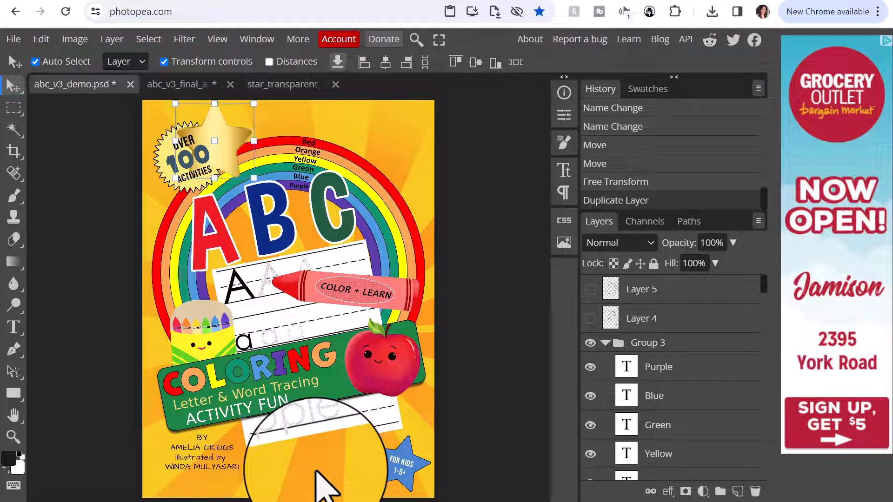
{"action": "left_click", "coordinate": [234, 126]}
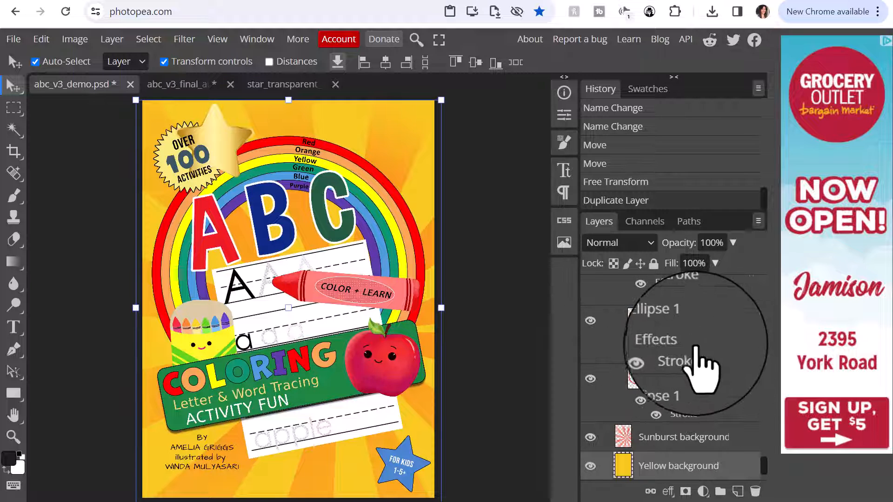
{"action": "left_click", "coordinate": [223, 137]}
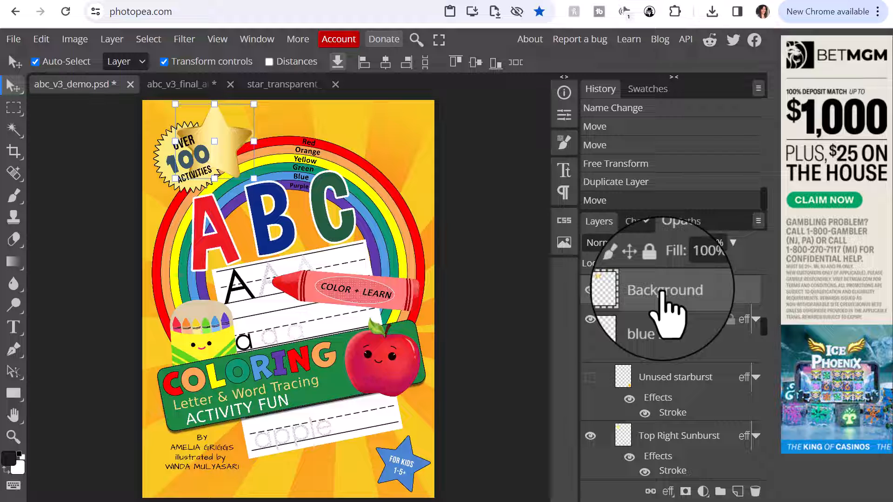
{"action": "double_click", "coordinate": [662, 290]}
{"action": "type", "text": "3D gold star"}
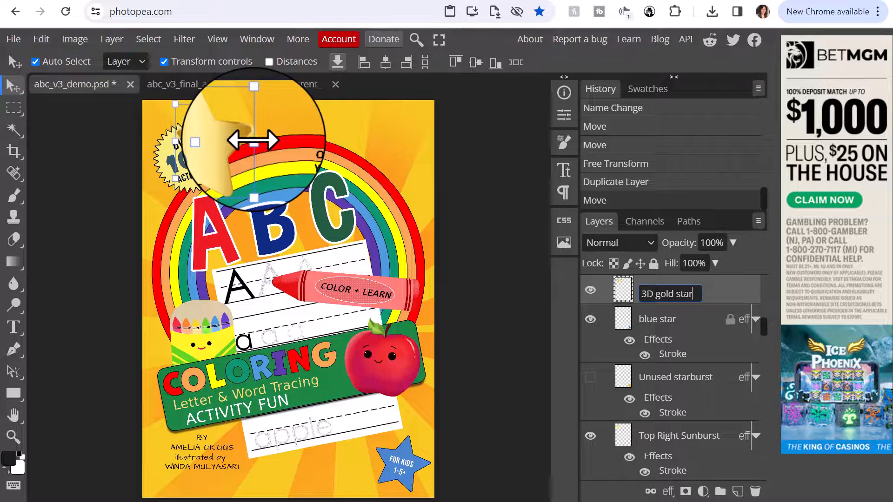
Step: Move the gold star over the blue star, scale it to about 83%, rotate it about 14°, and hide the blue star layer
{"action": "left_click", "coordinate": [239, 119]}
{"action": "left_click_drag", "start_coordinate": [235, 134], "coordinate": [338, 419]}
{"action": "left_click_drag", "start_coordinate": [348, 434], "coordinate": [395, 432]}
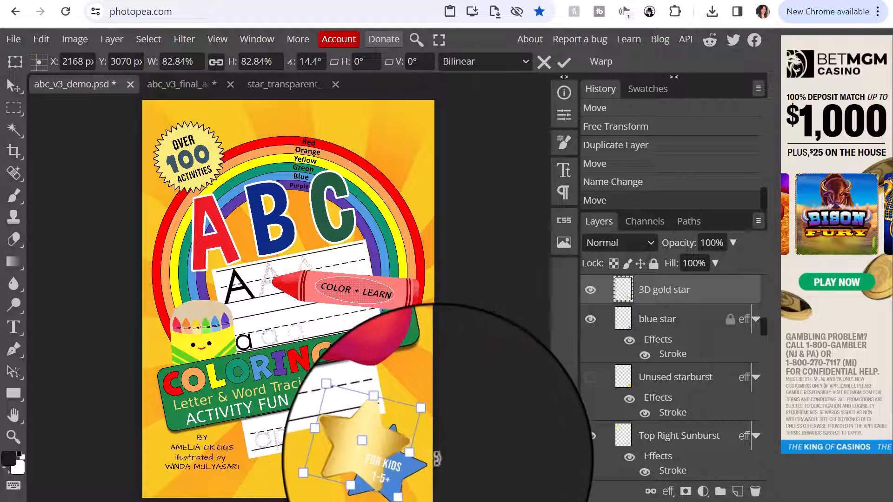
{"action": "left_click", "coordinate": [589, 319]}
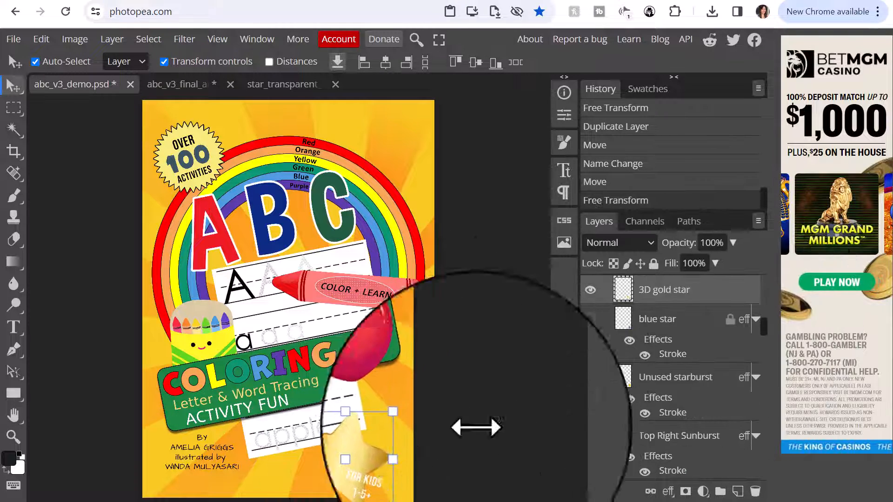
Step: Set the For Kids 1-5+ text color to black (000000) and move the text to the gold star's center
{"action": "scroll", "coordinate": [697, 335], "scroll_direction": "up", "scroll_amount": 2}
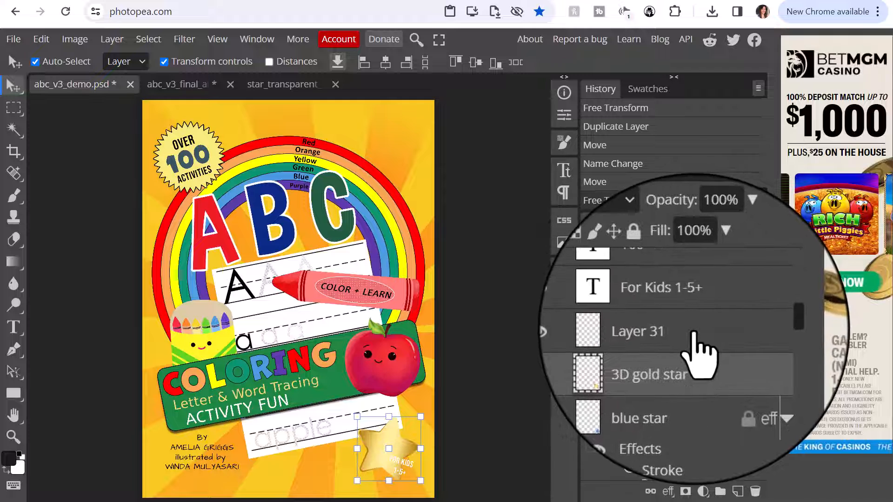
{"action": "left_click", "coordinate": [675, 304]}
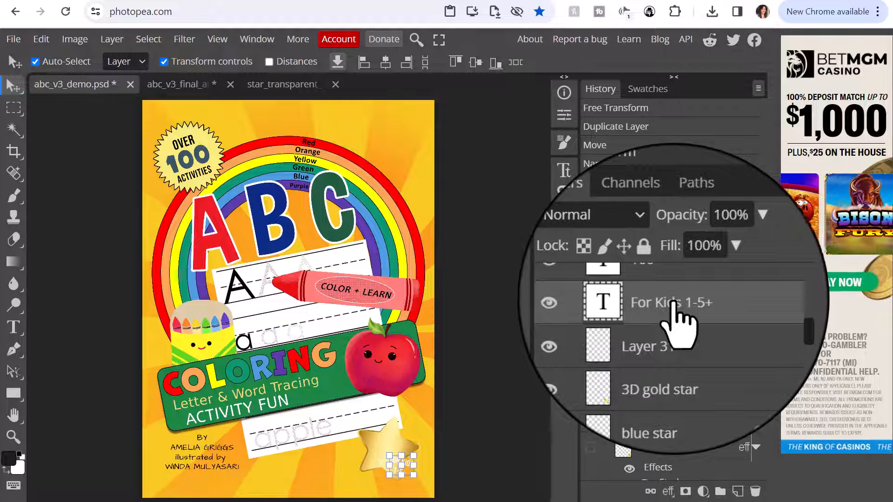
{"action": "left_click", "coordinate": [565, 171]}
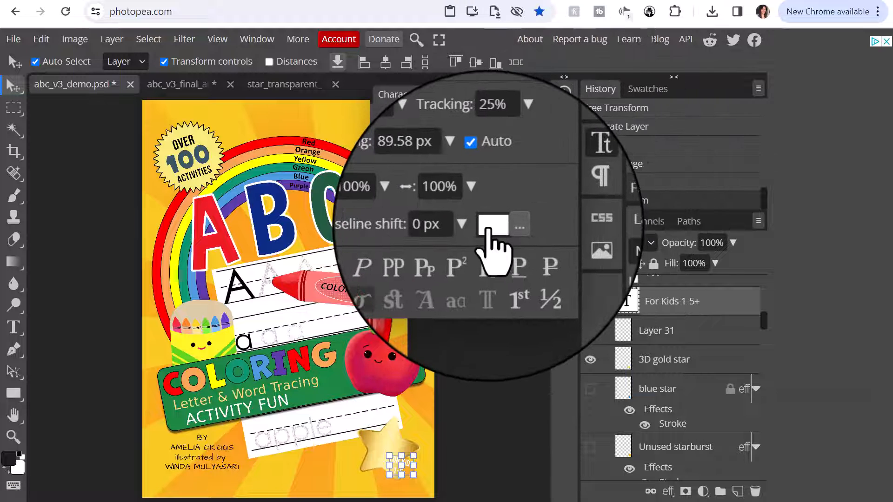
{"action": "left_click", "coordinate": [491, 243]}
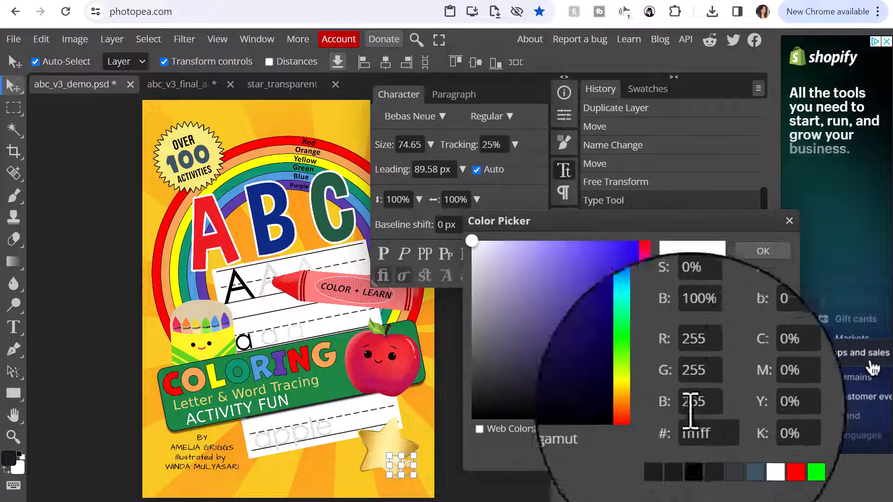
{"action": "left_click", "coordinate": [693, 451]}
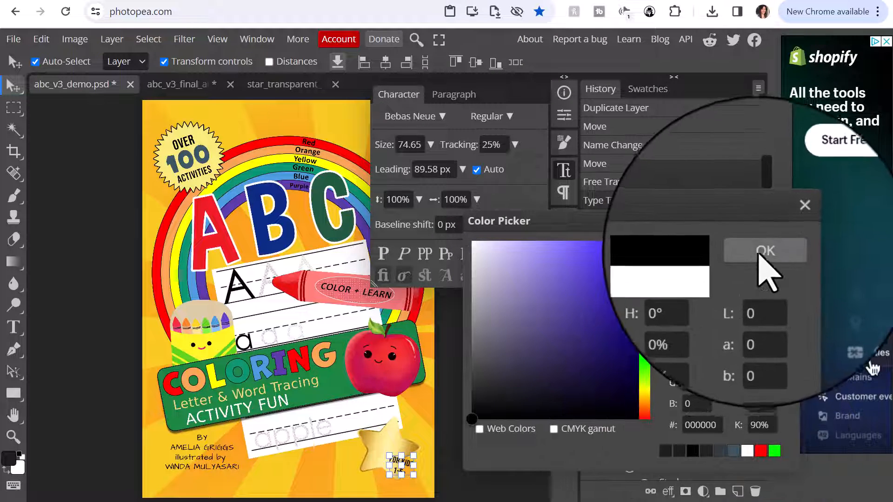
{"action": "left_click", "coordinate": [765, 255]}
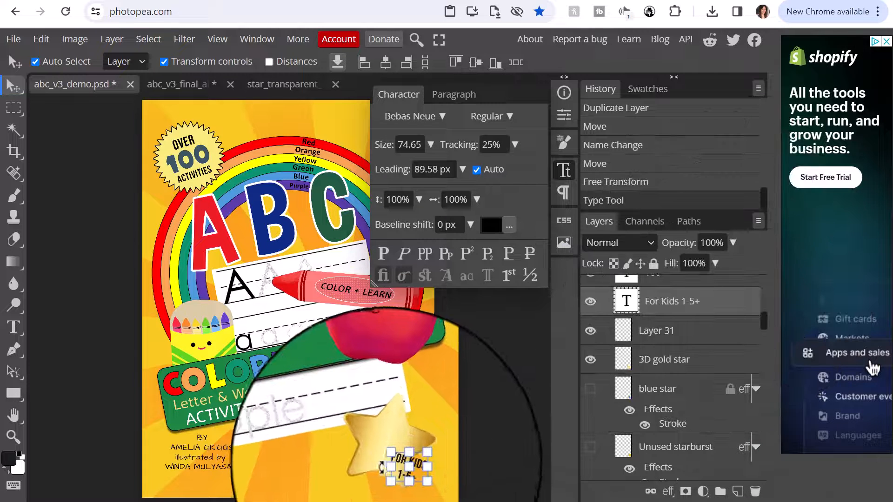
{"action": "mouse_move", "coordinate": [395, 464]}
{"action": "left_mouse_down"}
{"action": "mouse_move", "coordinate": [382, 445]}
{"action": "mouse_move", "coordinate": [416, 472]}
{"action": "mouse_move", "coordinate": [398, 460]}
{"action": "left_mouse_up"}
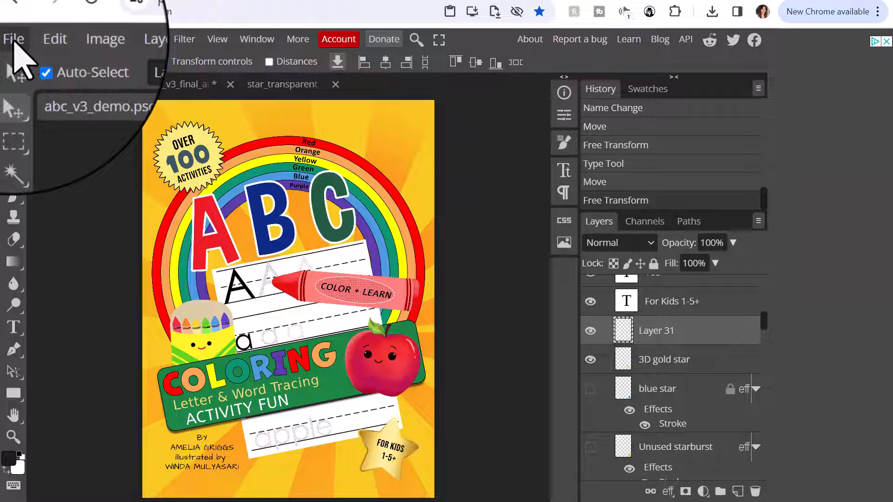
Step: Export the cover as a JPG named abc_v3_demo at 70% quality with sRGB conversion, and deselect the layer
{"action": "left_click", "coordinate": [13, 40]}
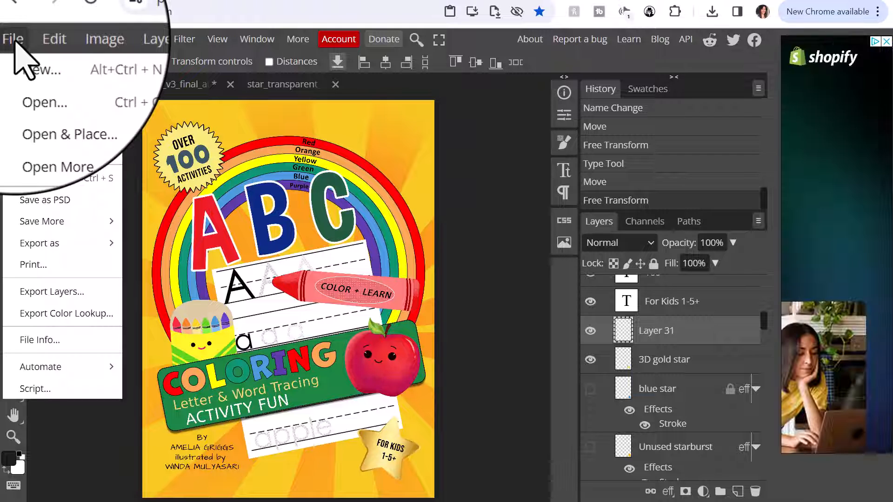
{"action": "mouse_move", "coordinate": [68, 244]}
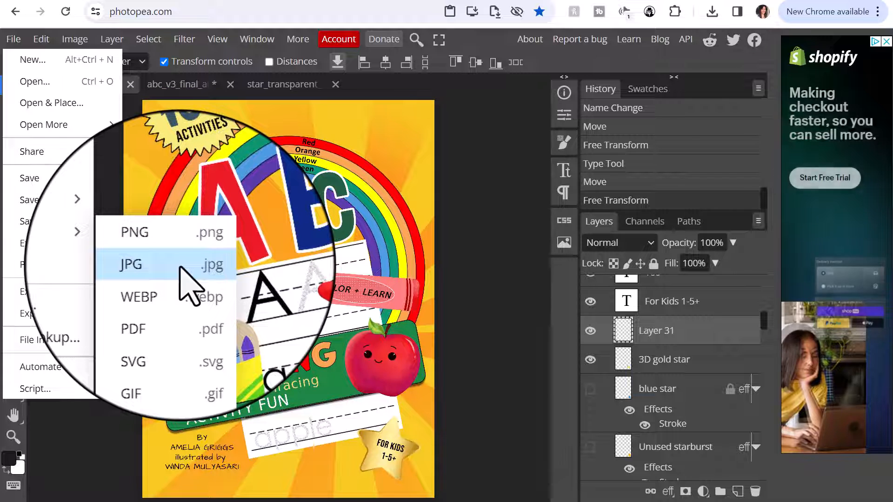
{"action": "left_click", "coordinate": [179, 265]}
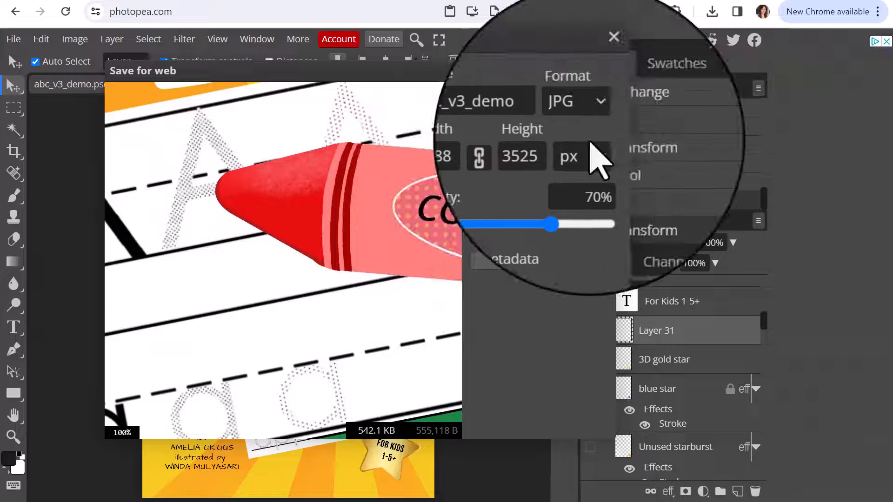
{"action": "left_click", "coordinate": [529, 121]}
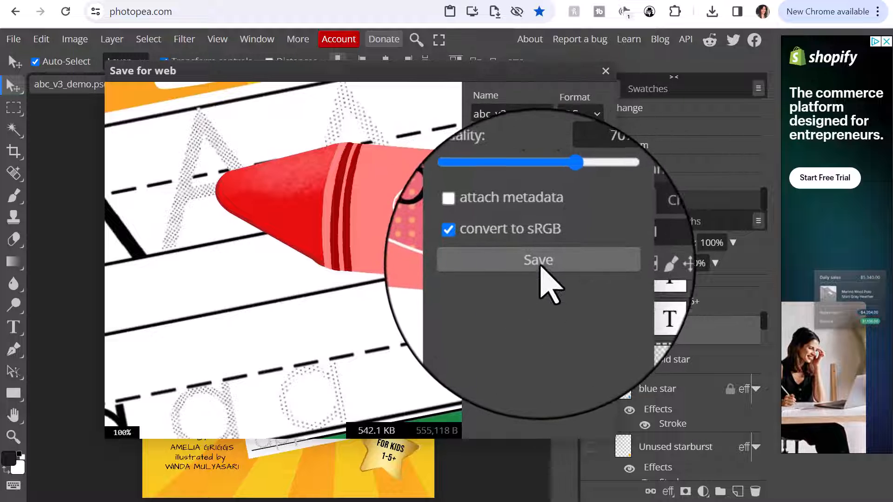
{"action": "left_click", "coordinate": [524, 255]}
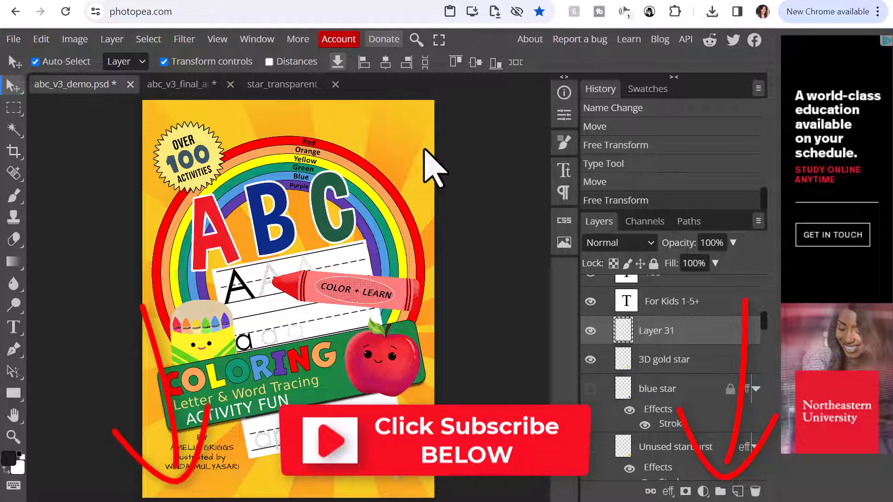
{"action": "left_click", "coordinate": [461, 156]}
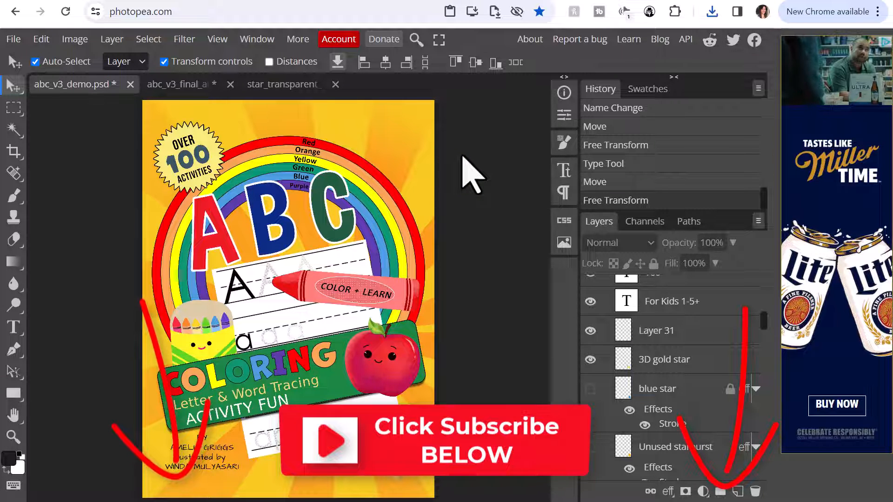